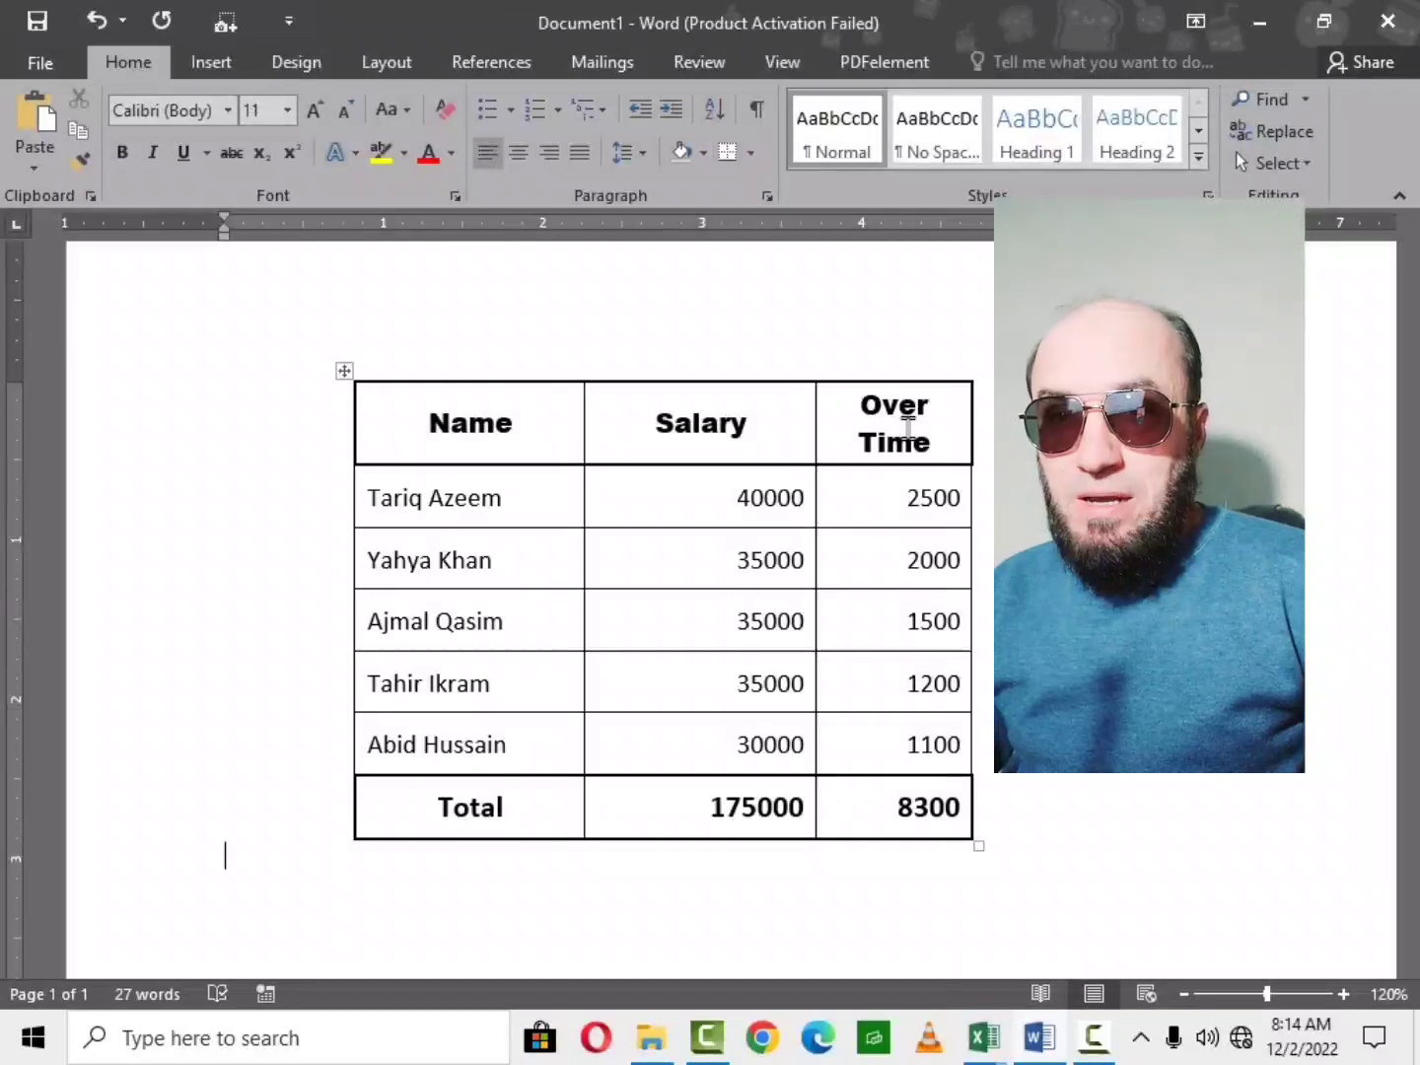
Reveal, then hide again, the formula behind the Over Time total 8300.
key(Up)
key(shift+End)
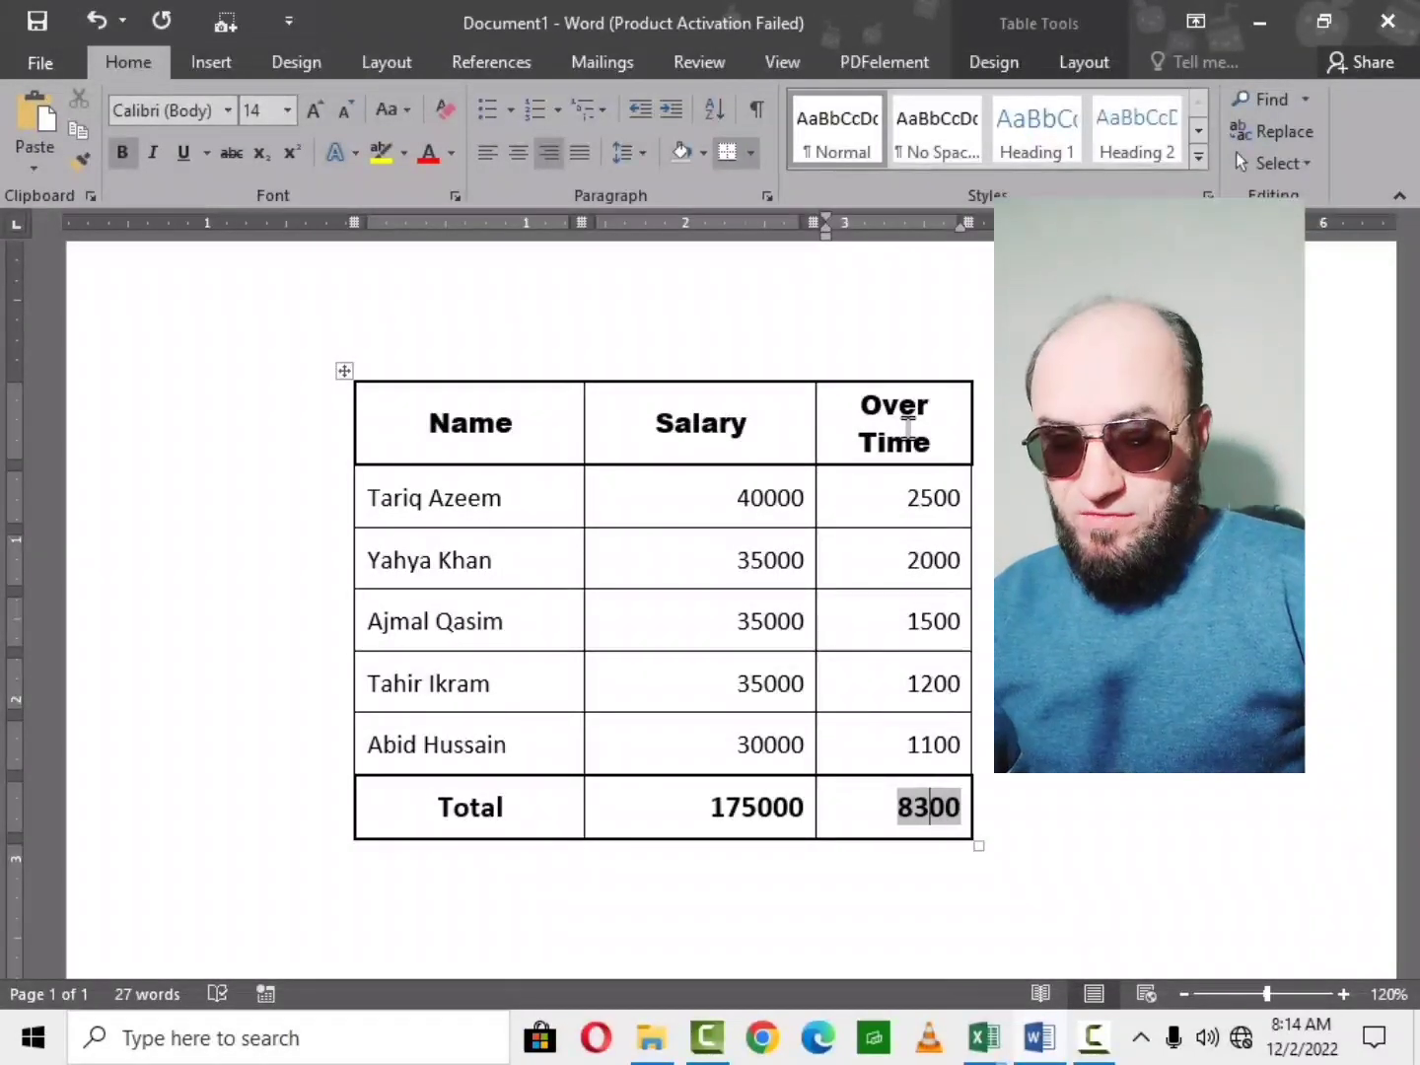
key(shift+F9)
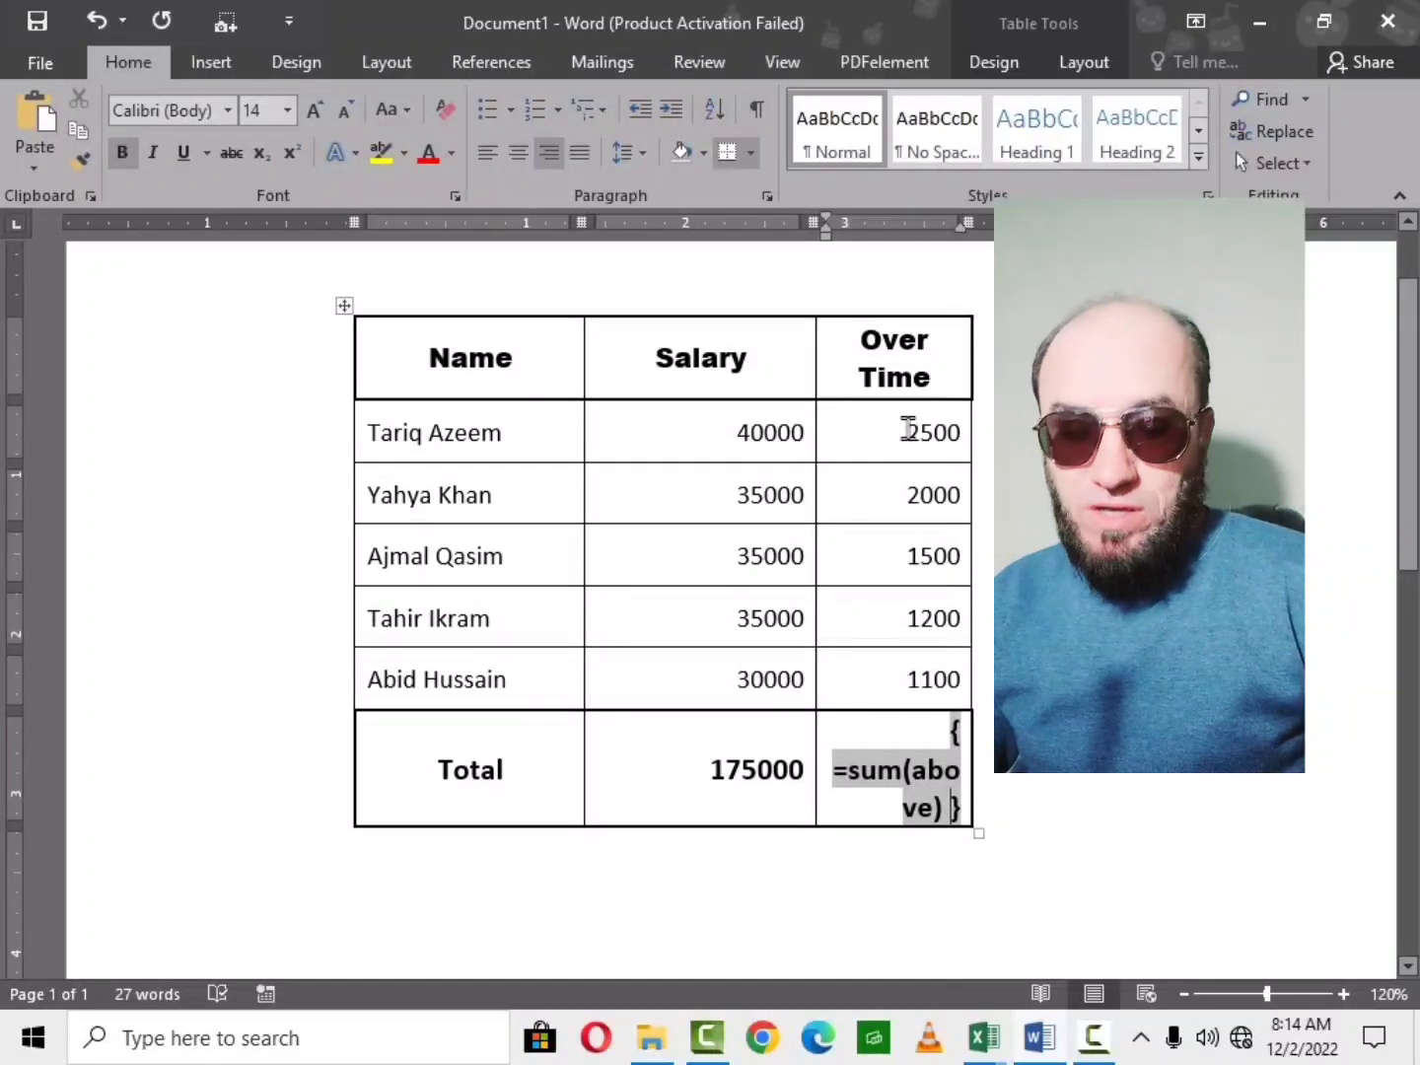
key(shift+F9)
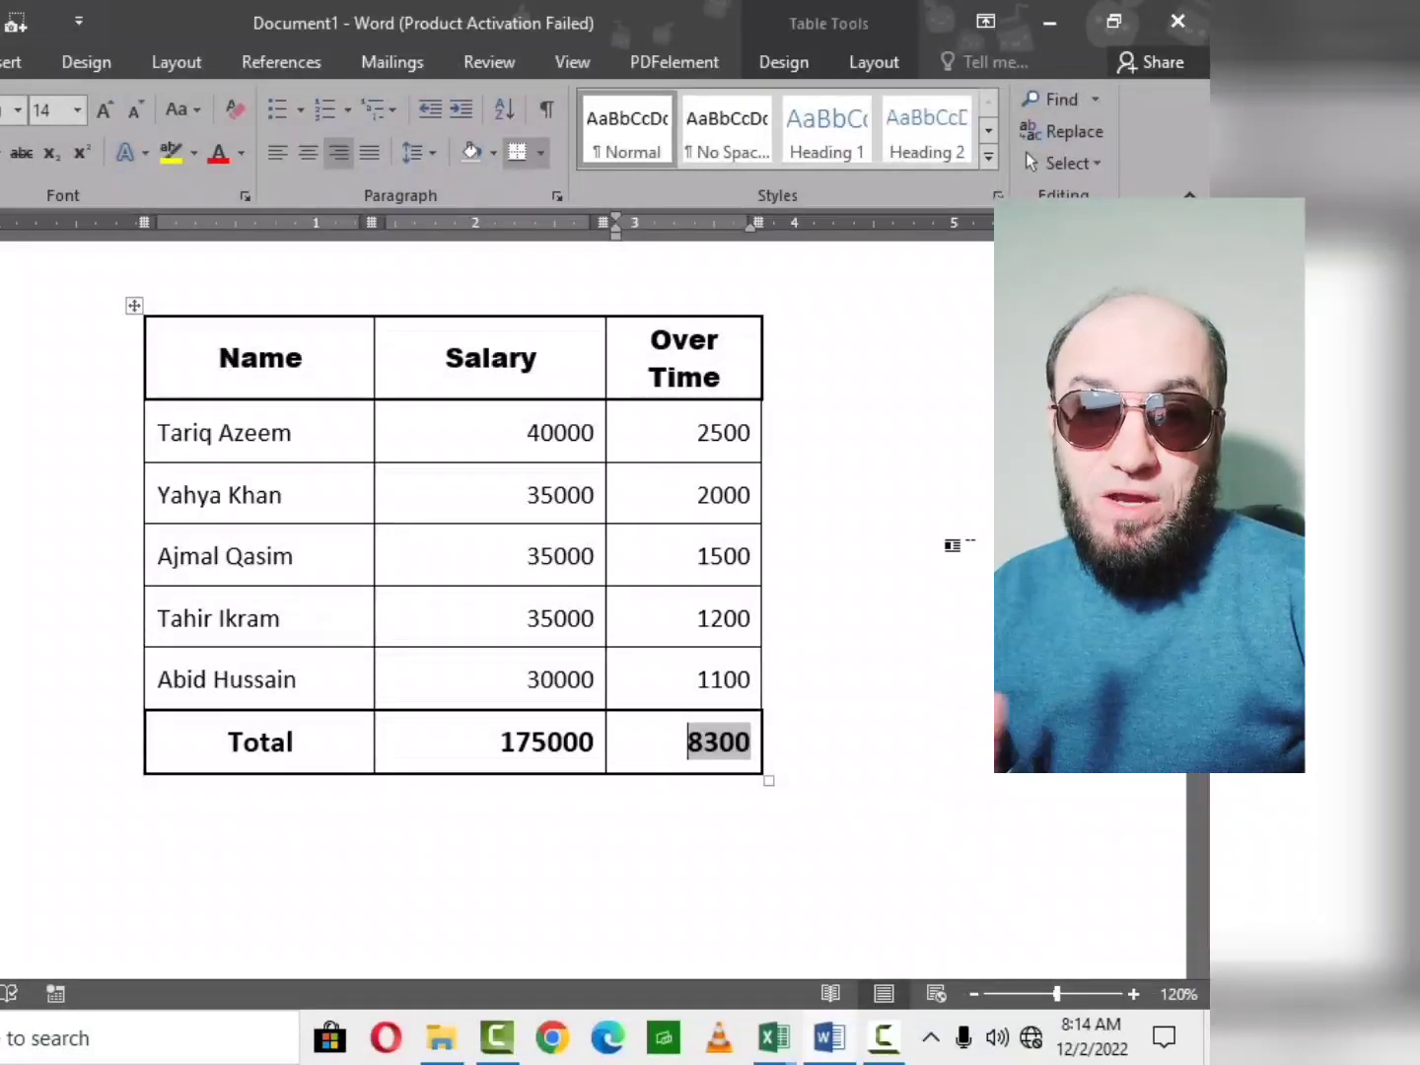
Insert a field =2400/2 below the table showing 1200, then change its operator to *.
click(13, 840)
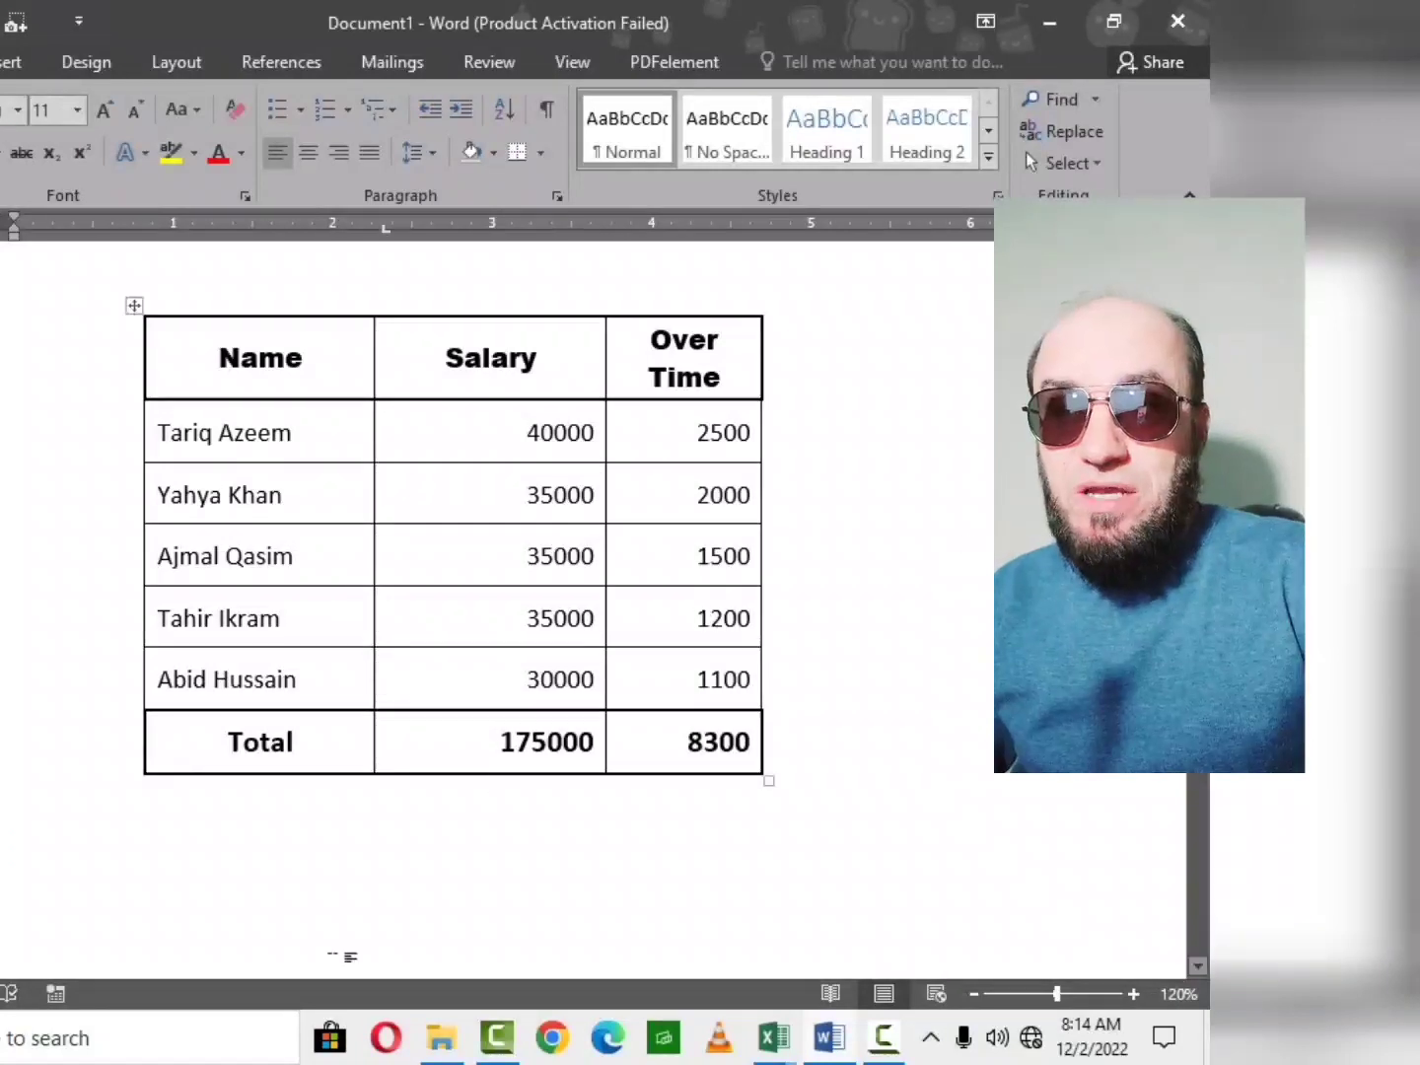
double_click(355, 839)
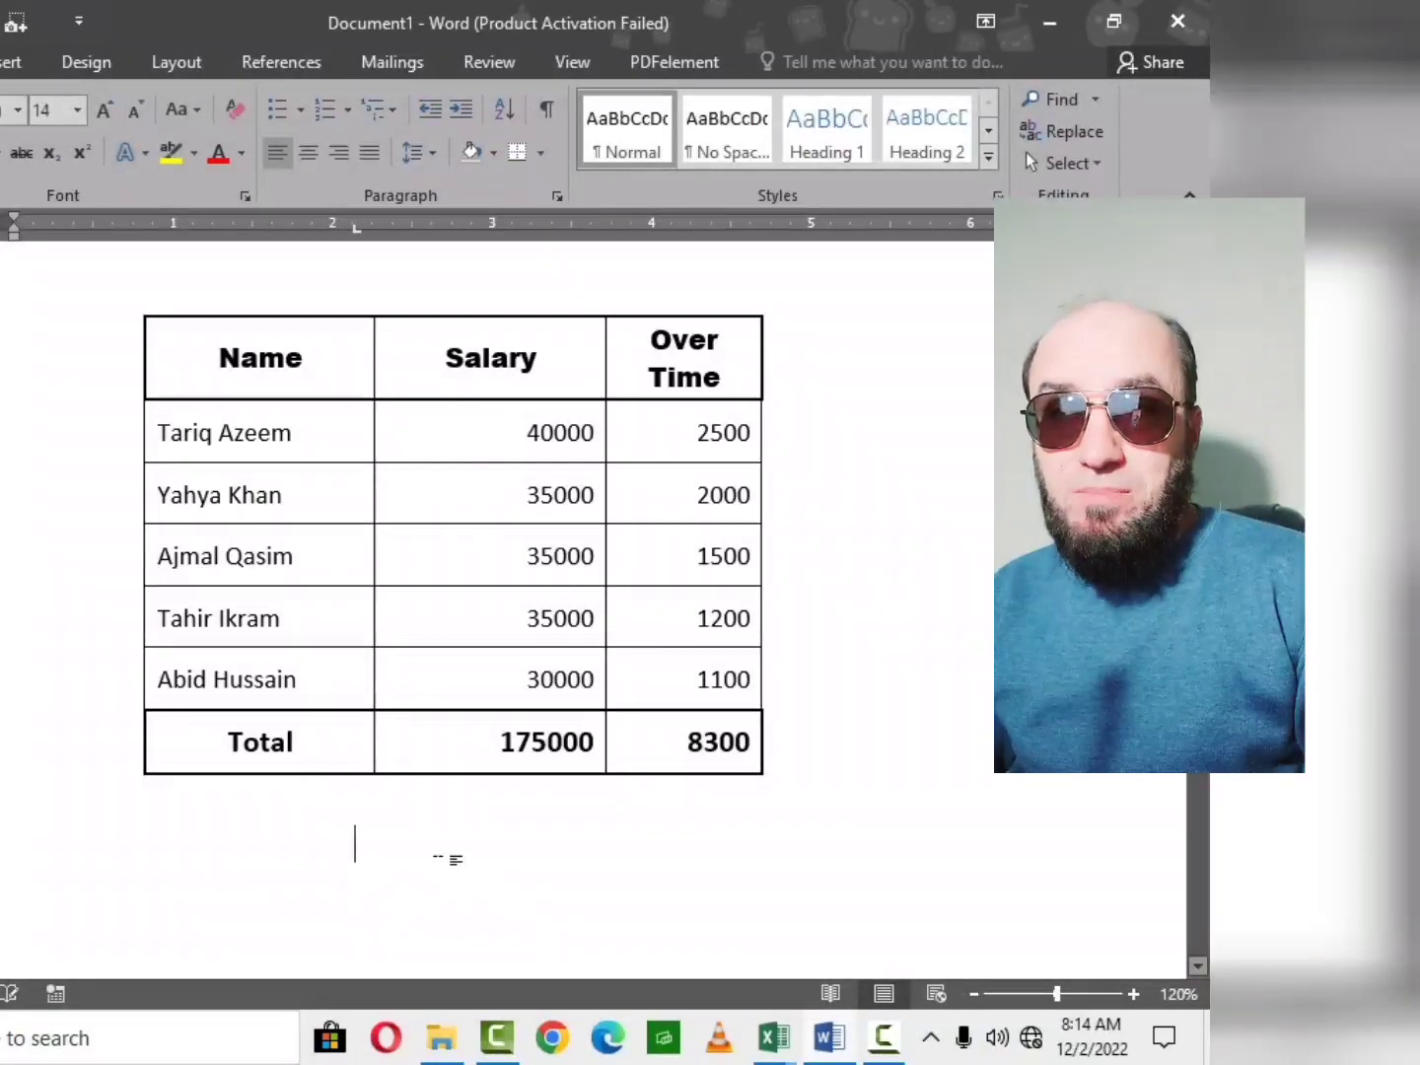
key(ctrl+F9)
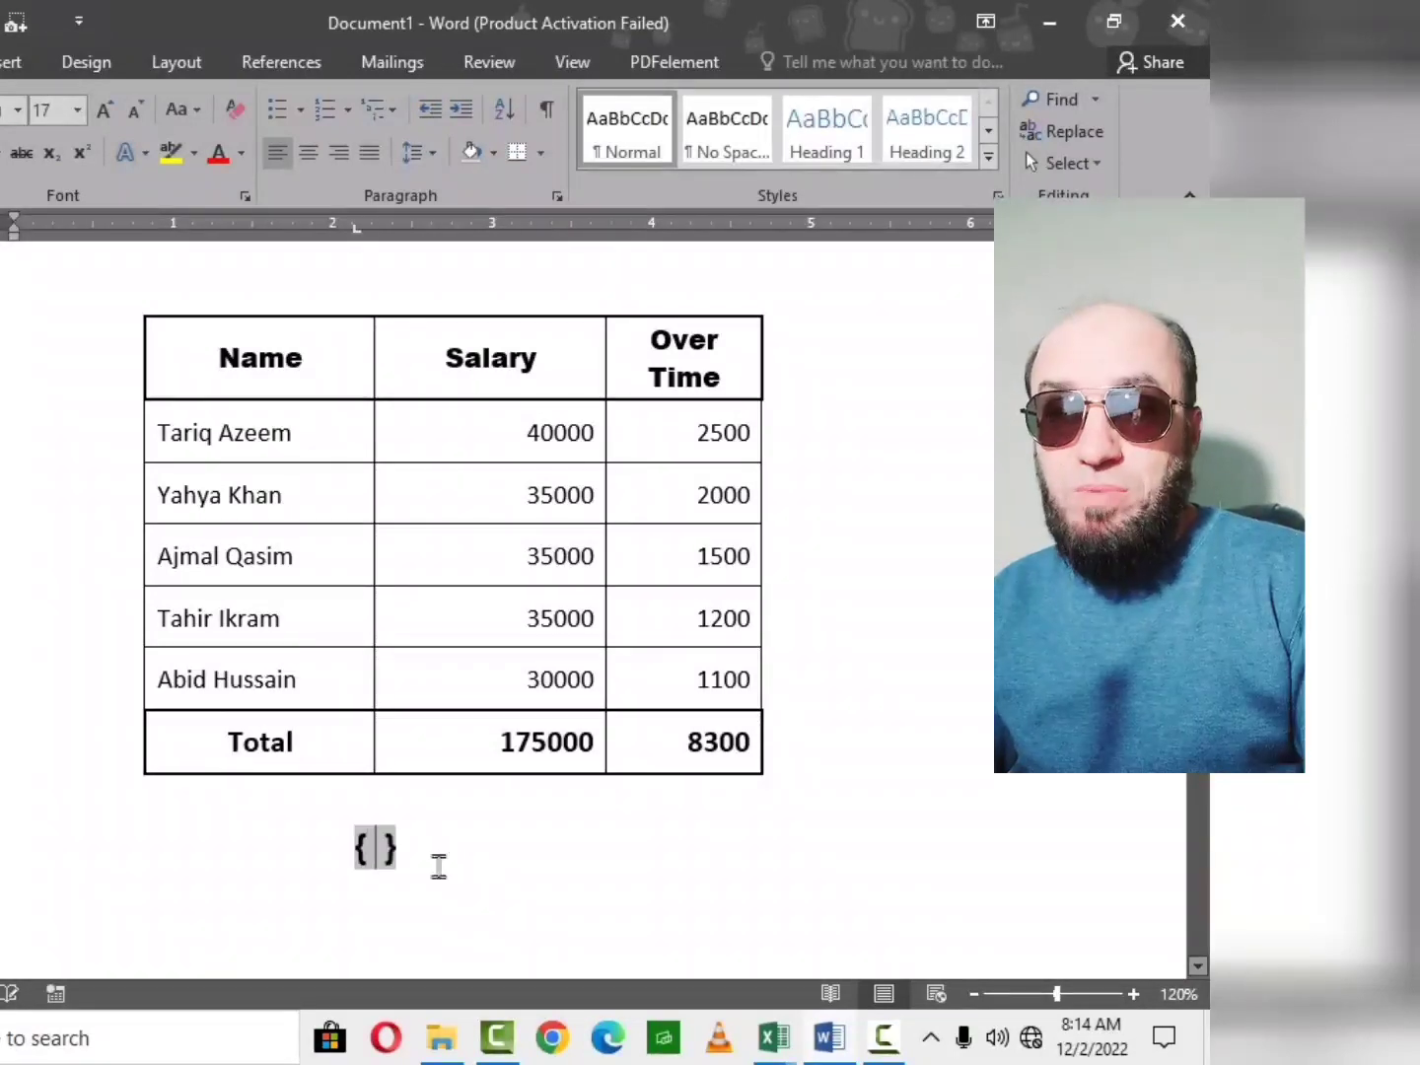
text(= )
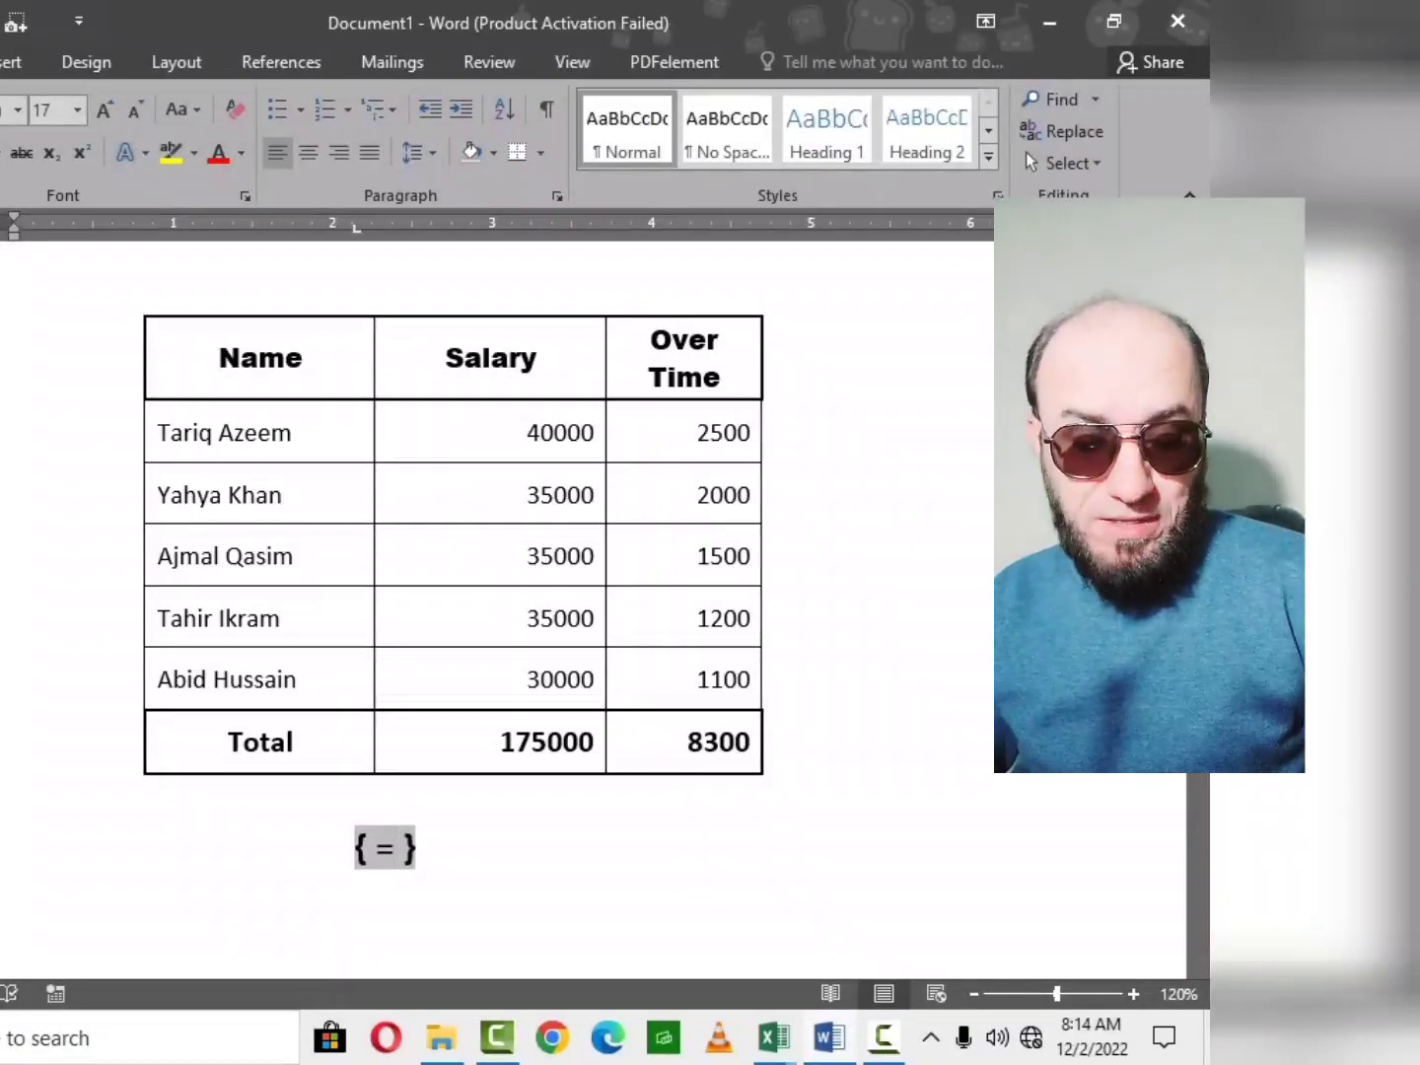
text(2400/2)
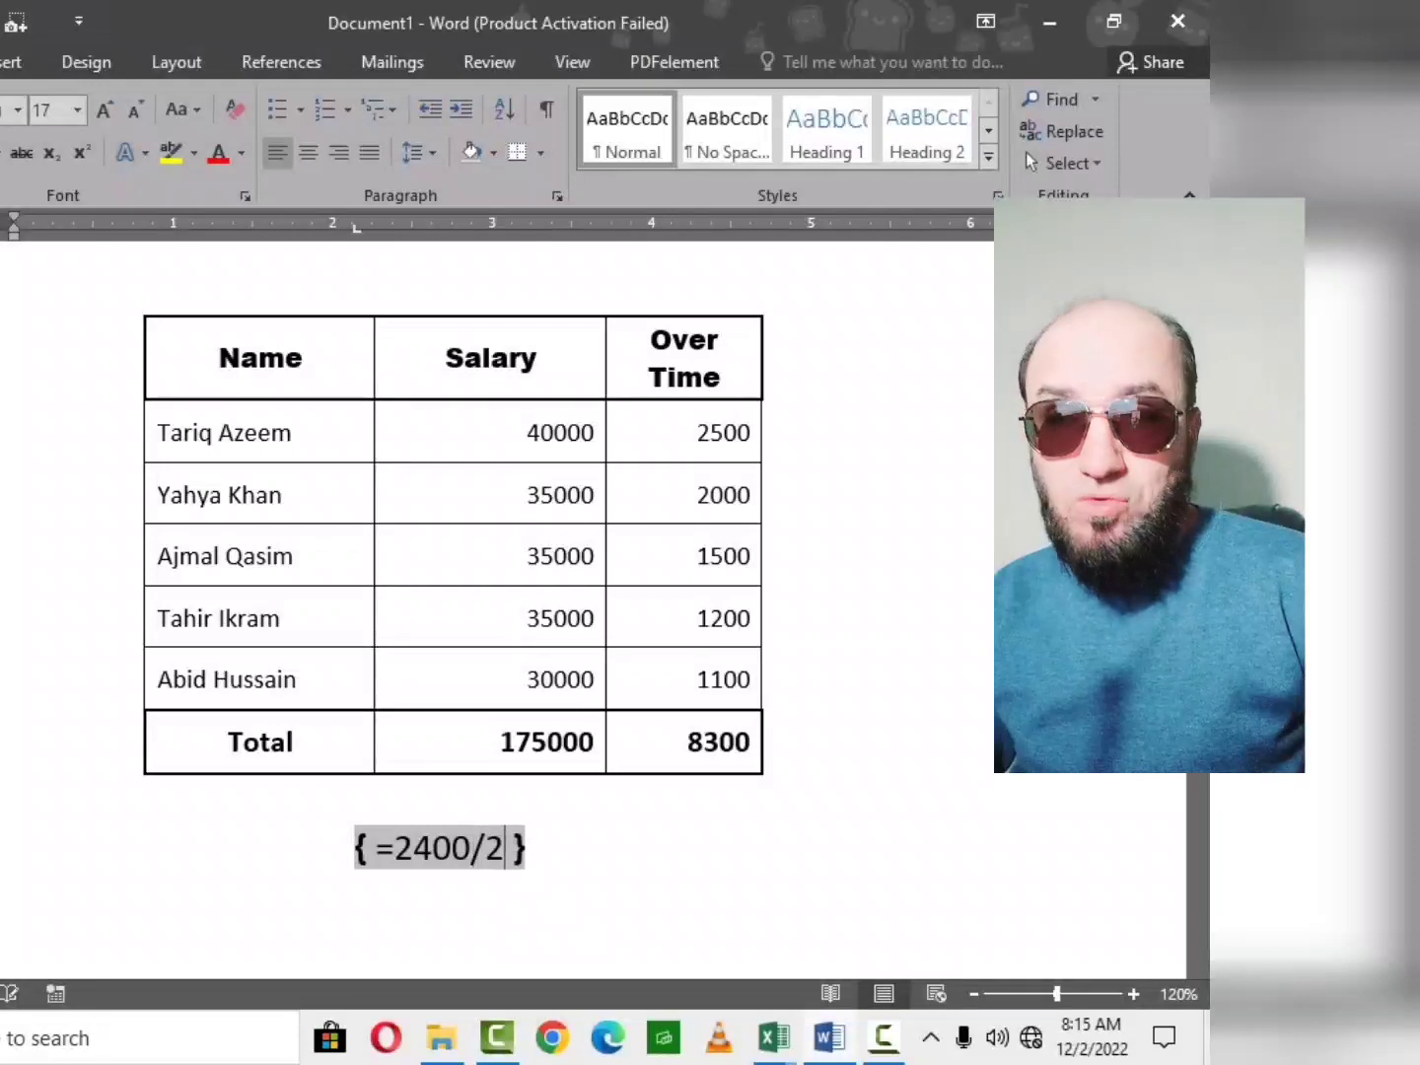
key(F9)
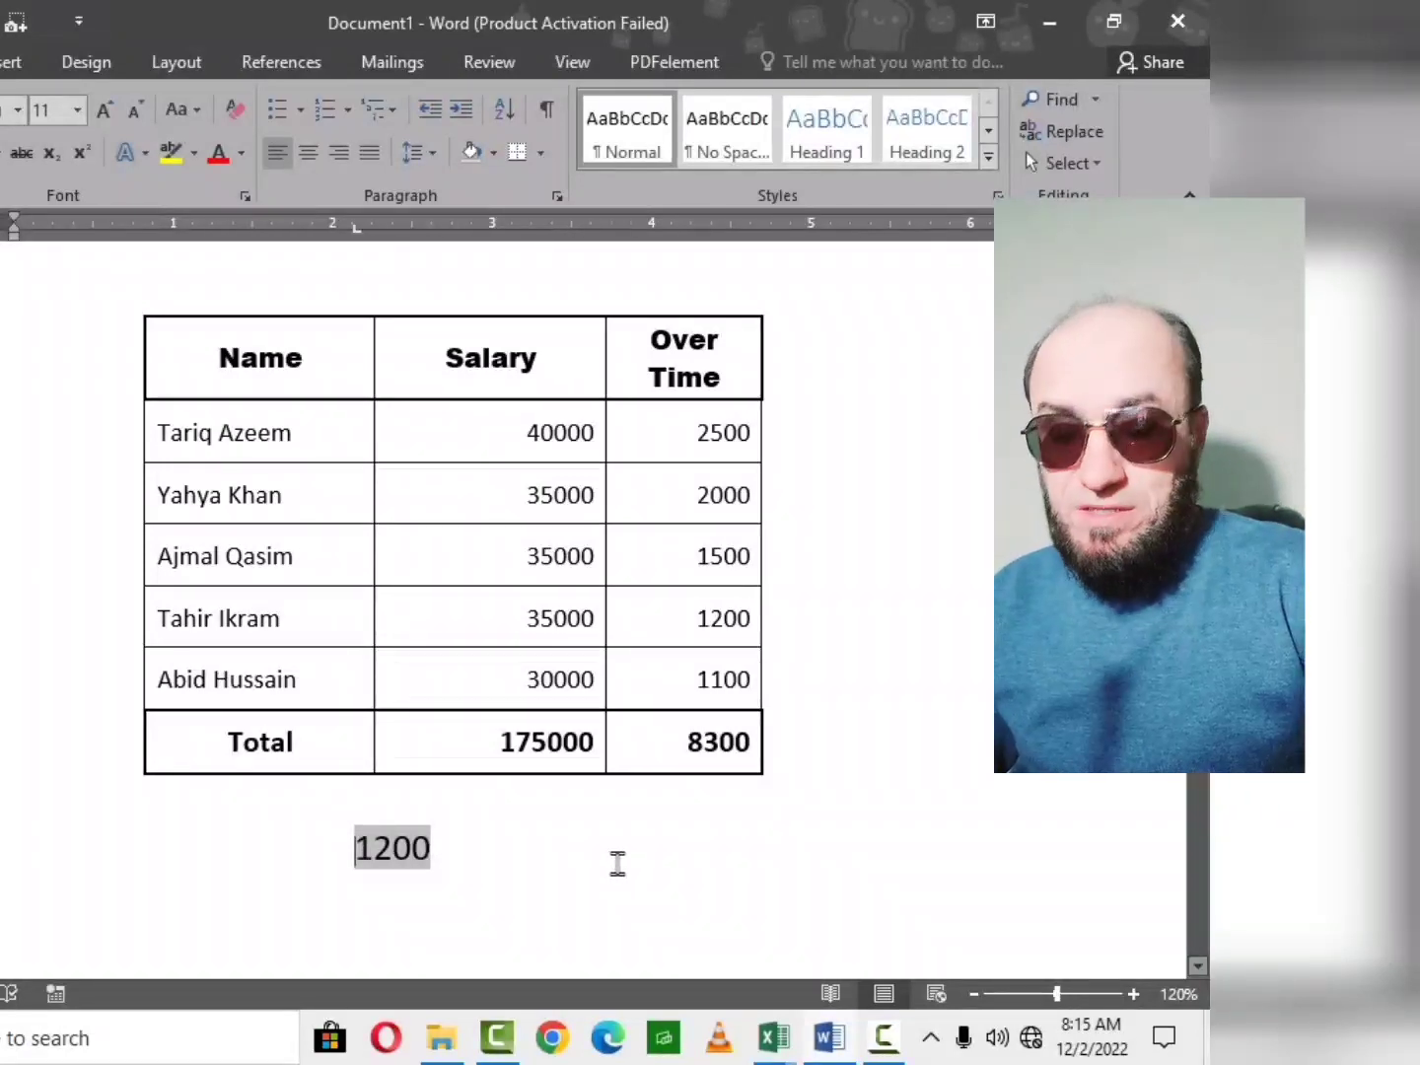
key(shift+F9)
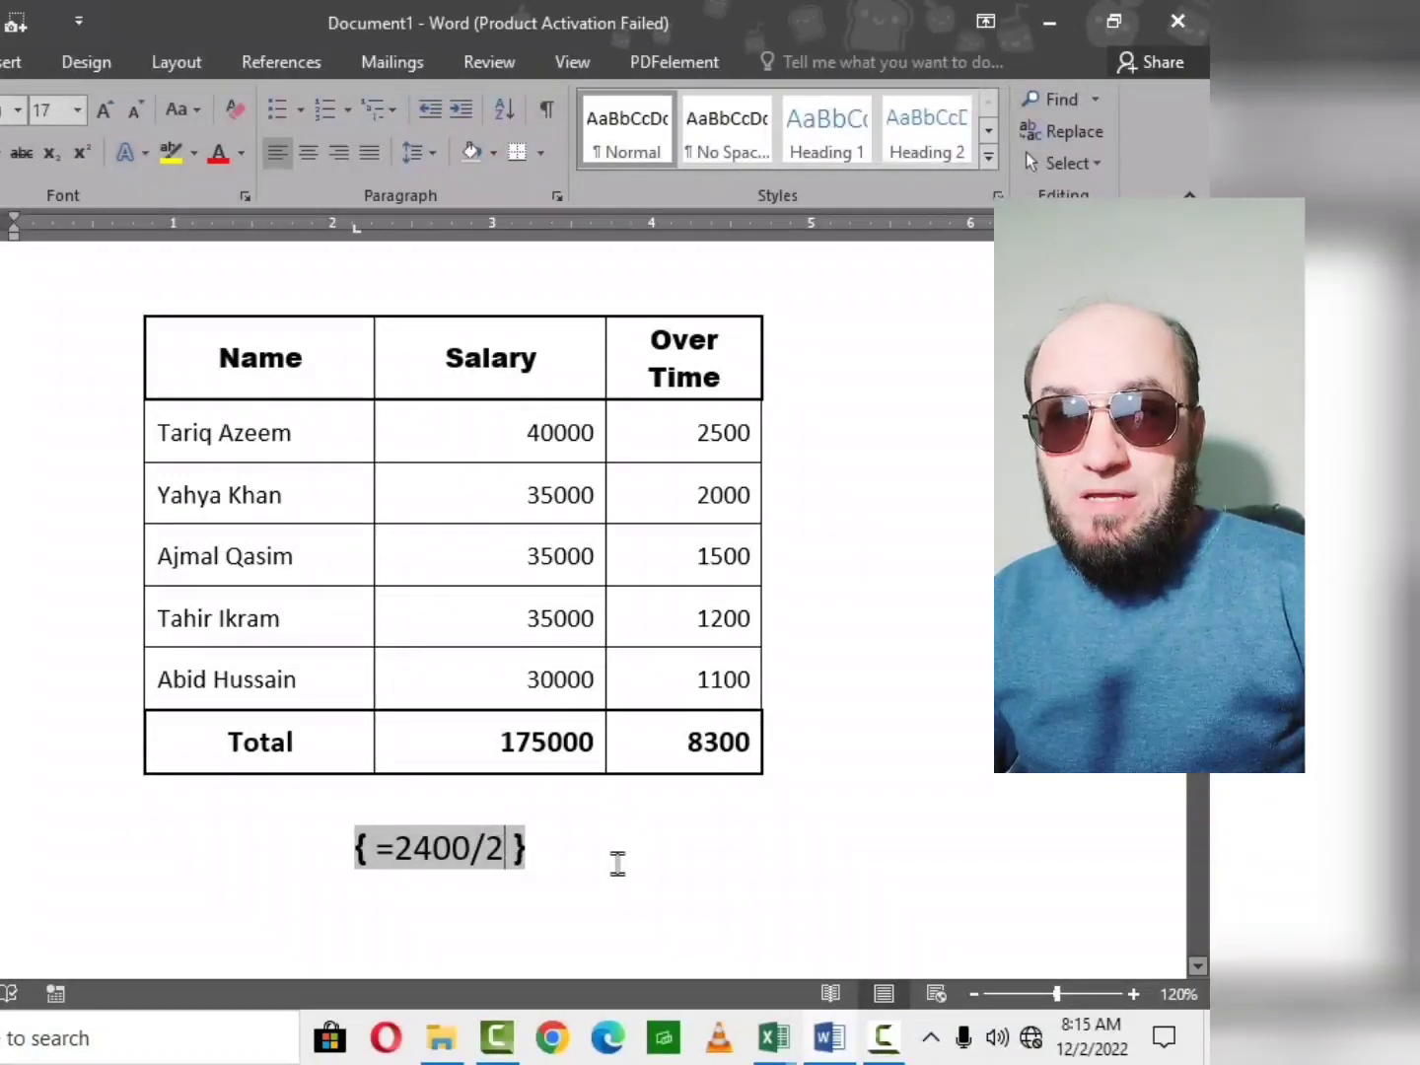
text(*)
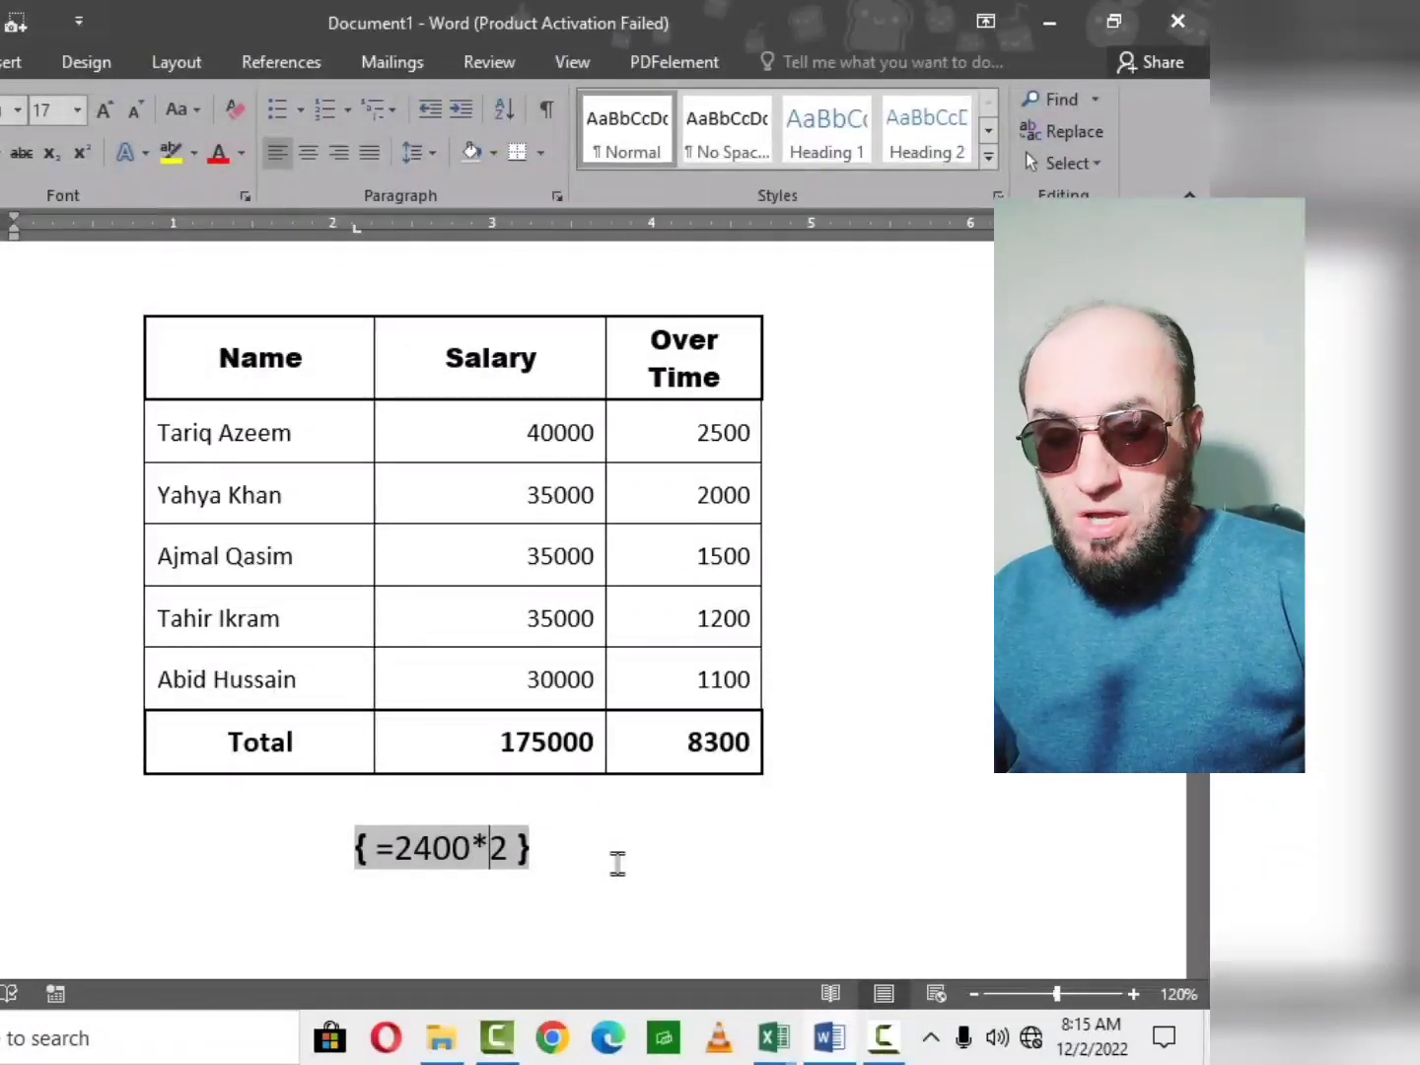
Recalculate the field to 4800, then change it to =2400-2 so it displays 2398.
key(F9)
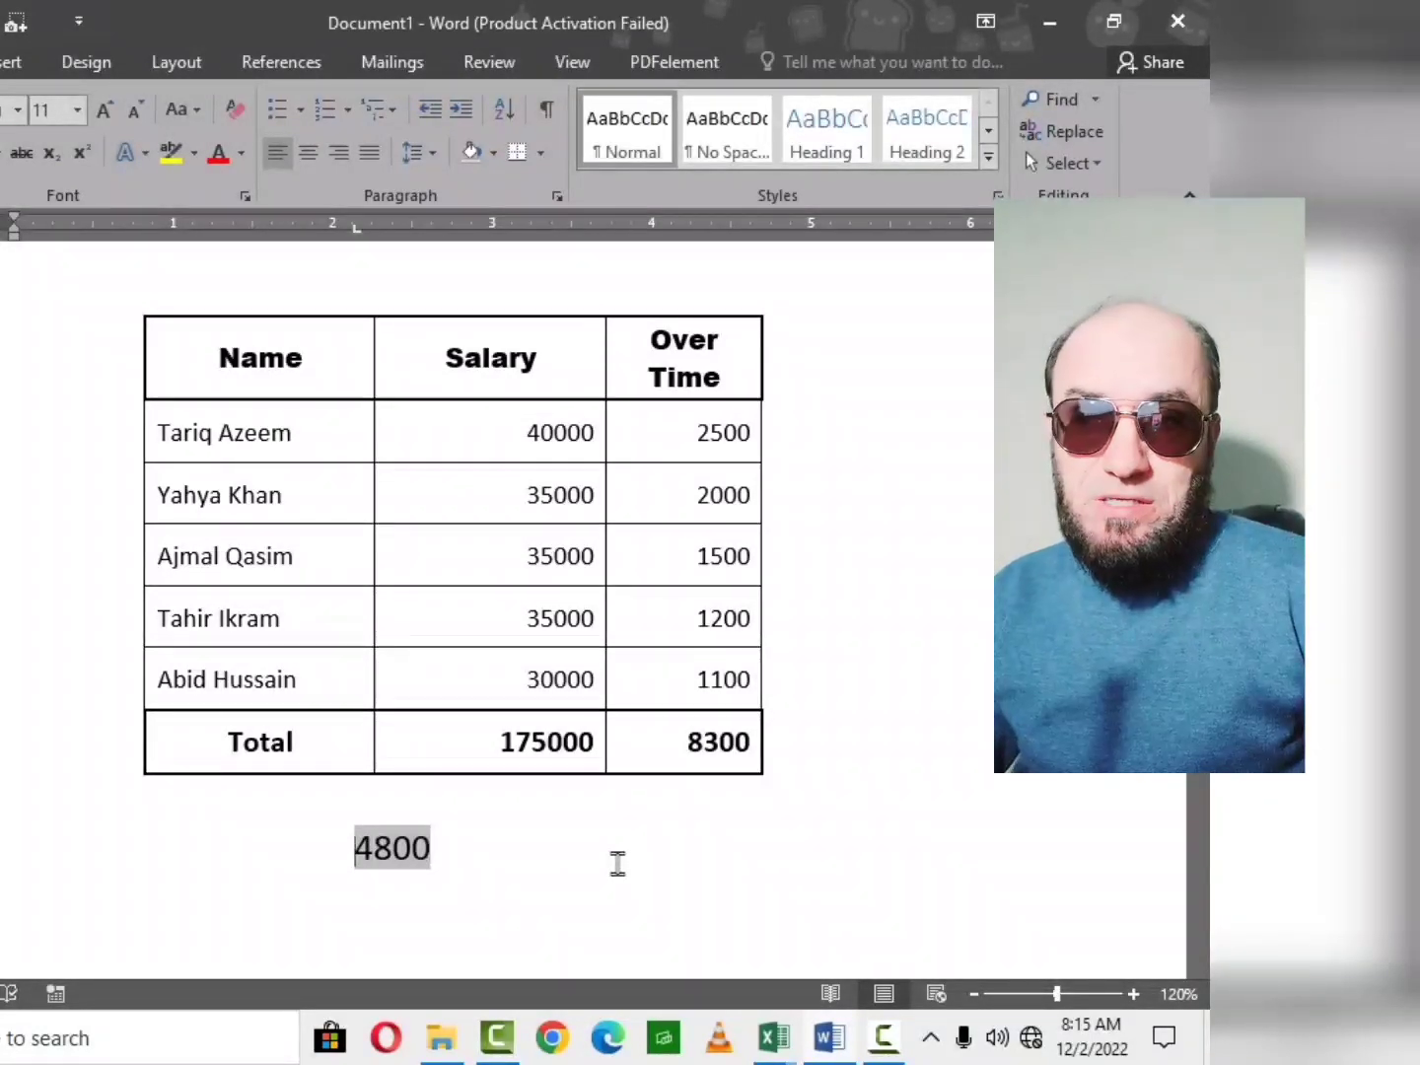
key(shift+F9)
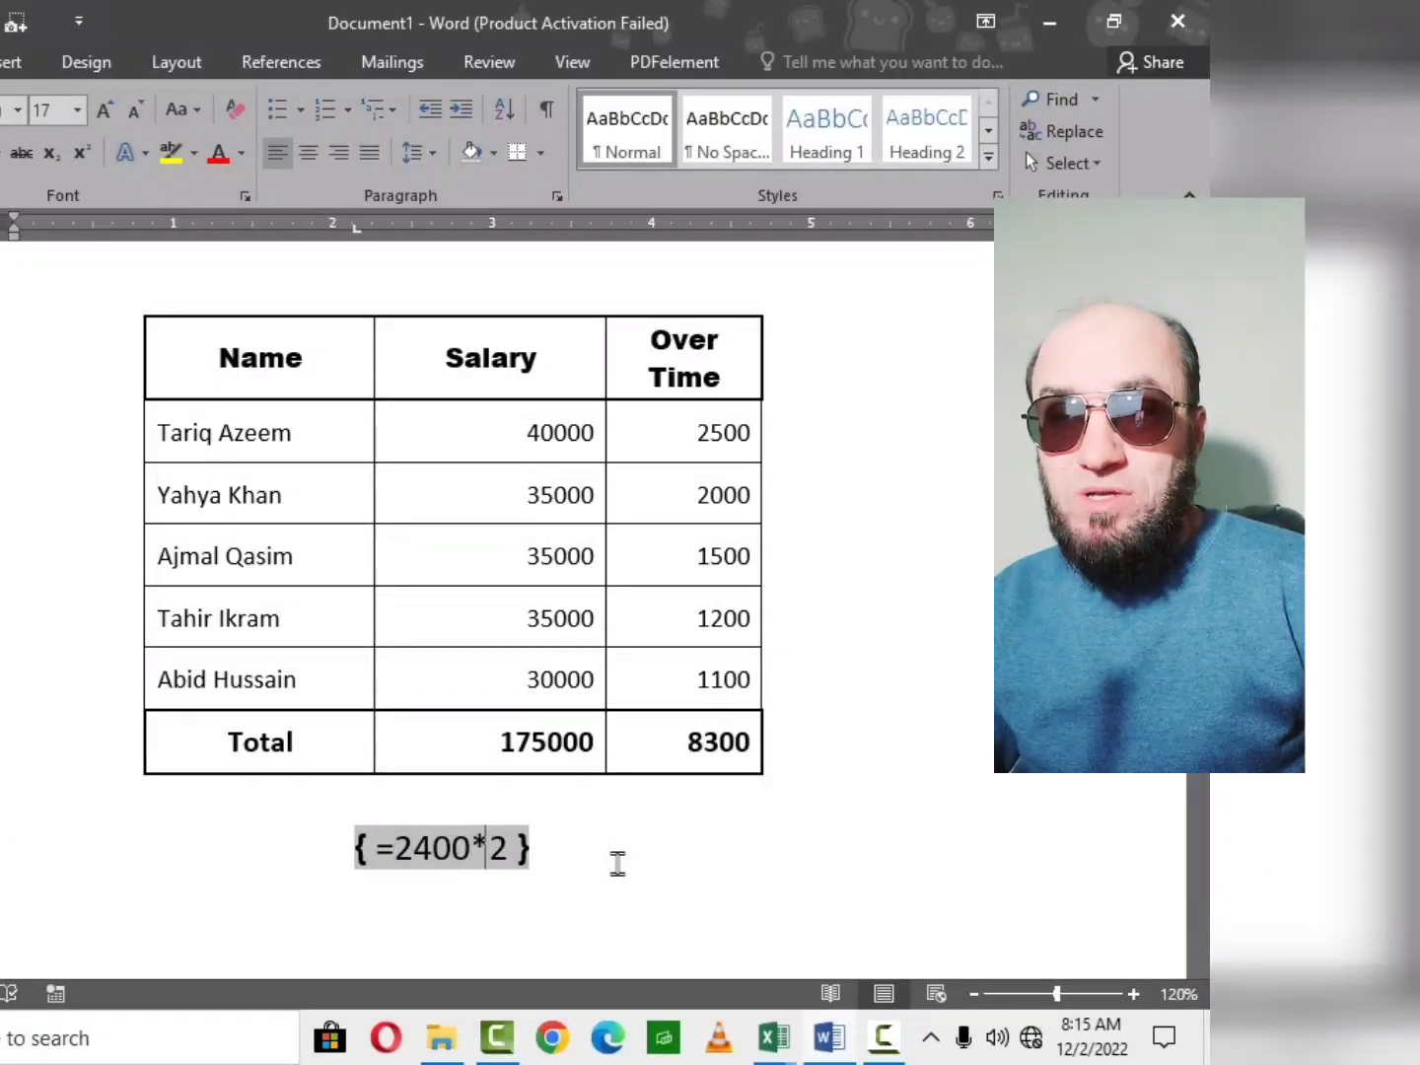
key(shift+Left)
text(-)
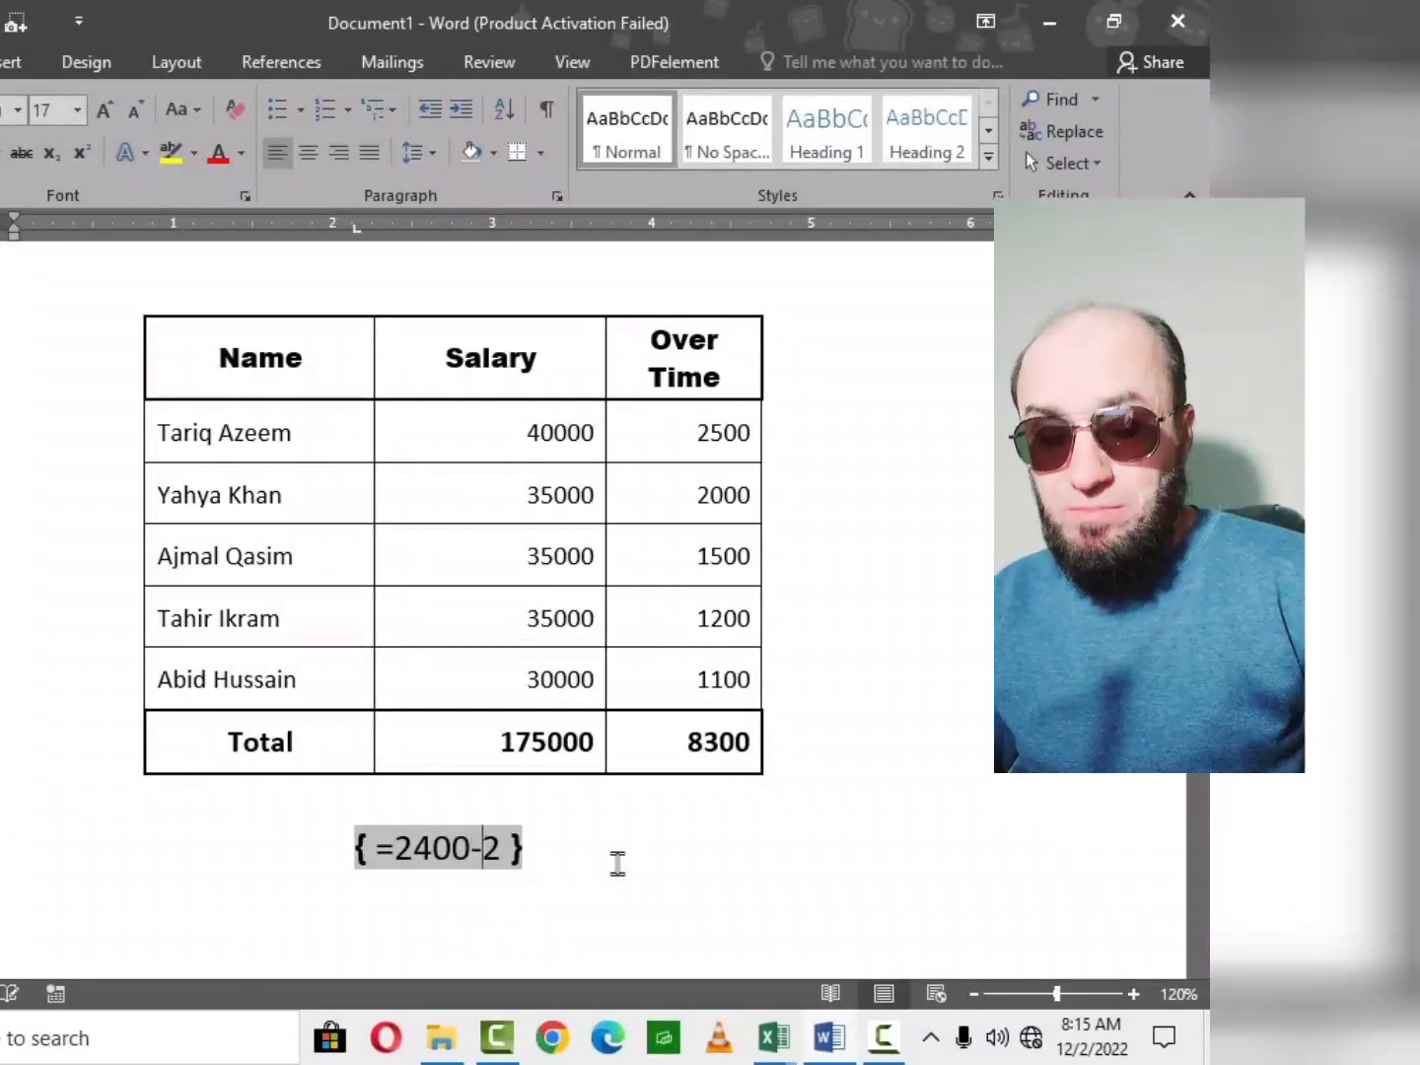
key(F9)
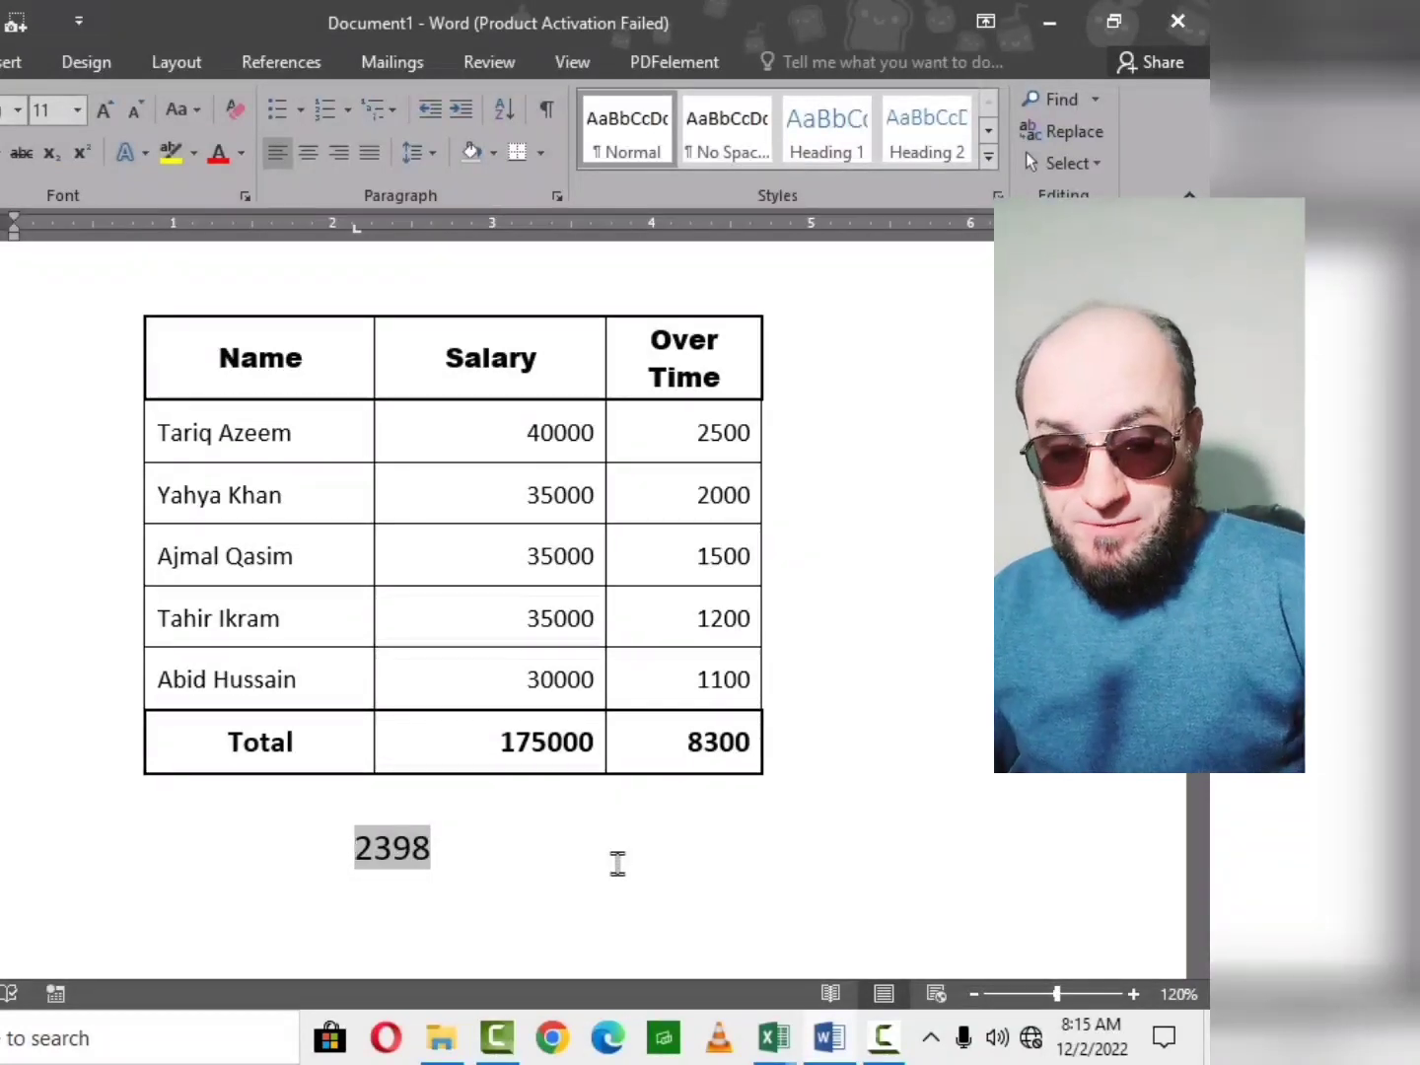
key(shift+F9)
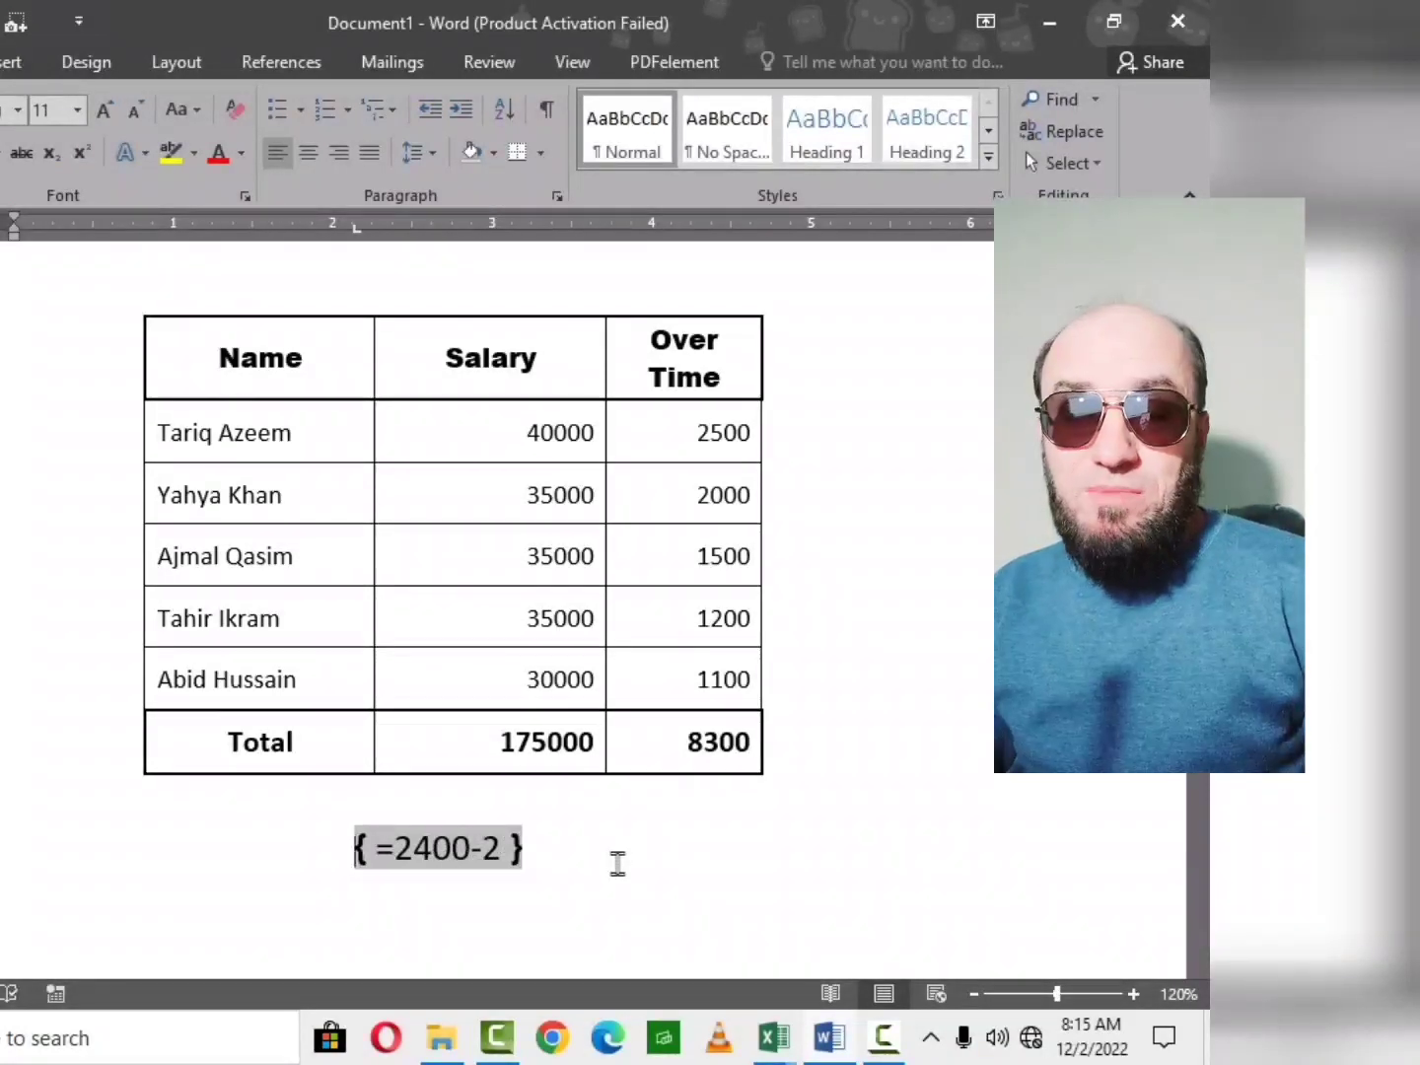
key(shift+F9)
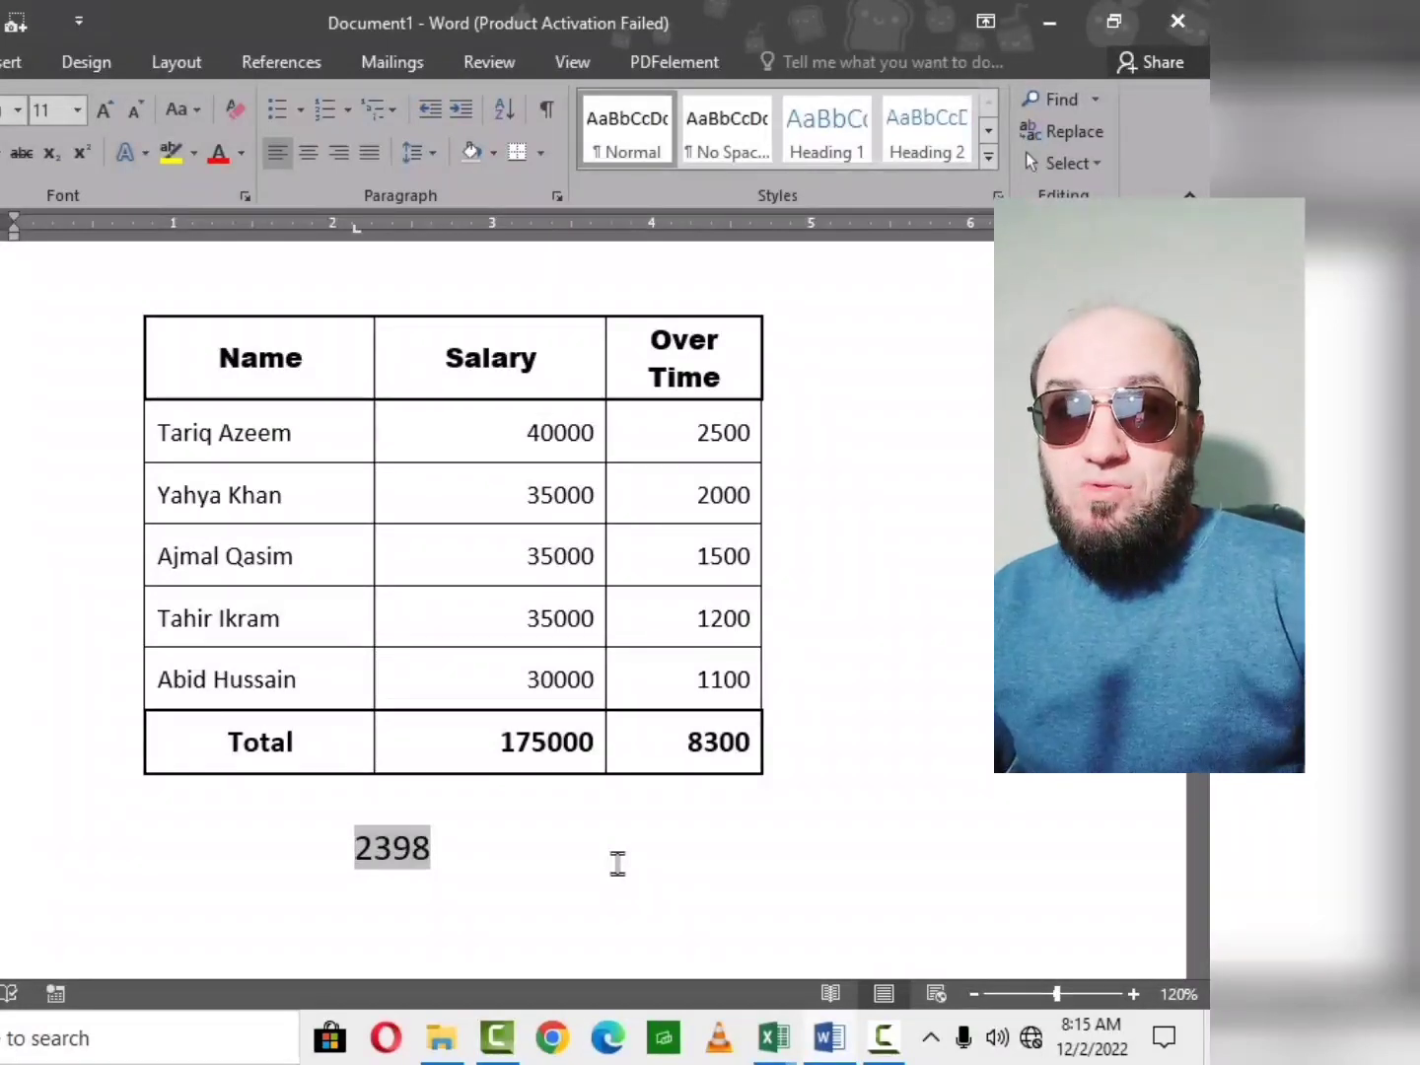
mouse_move(693, 475)
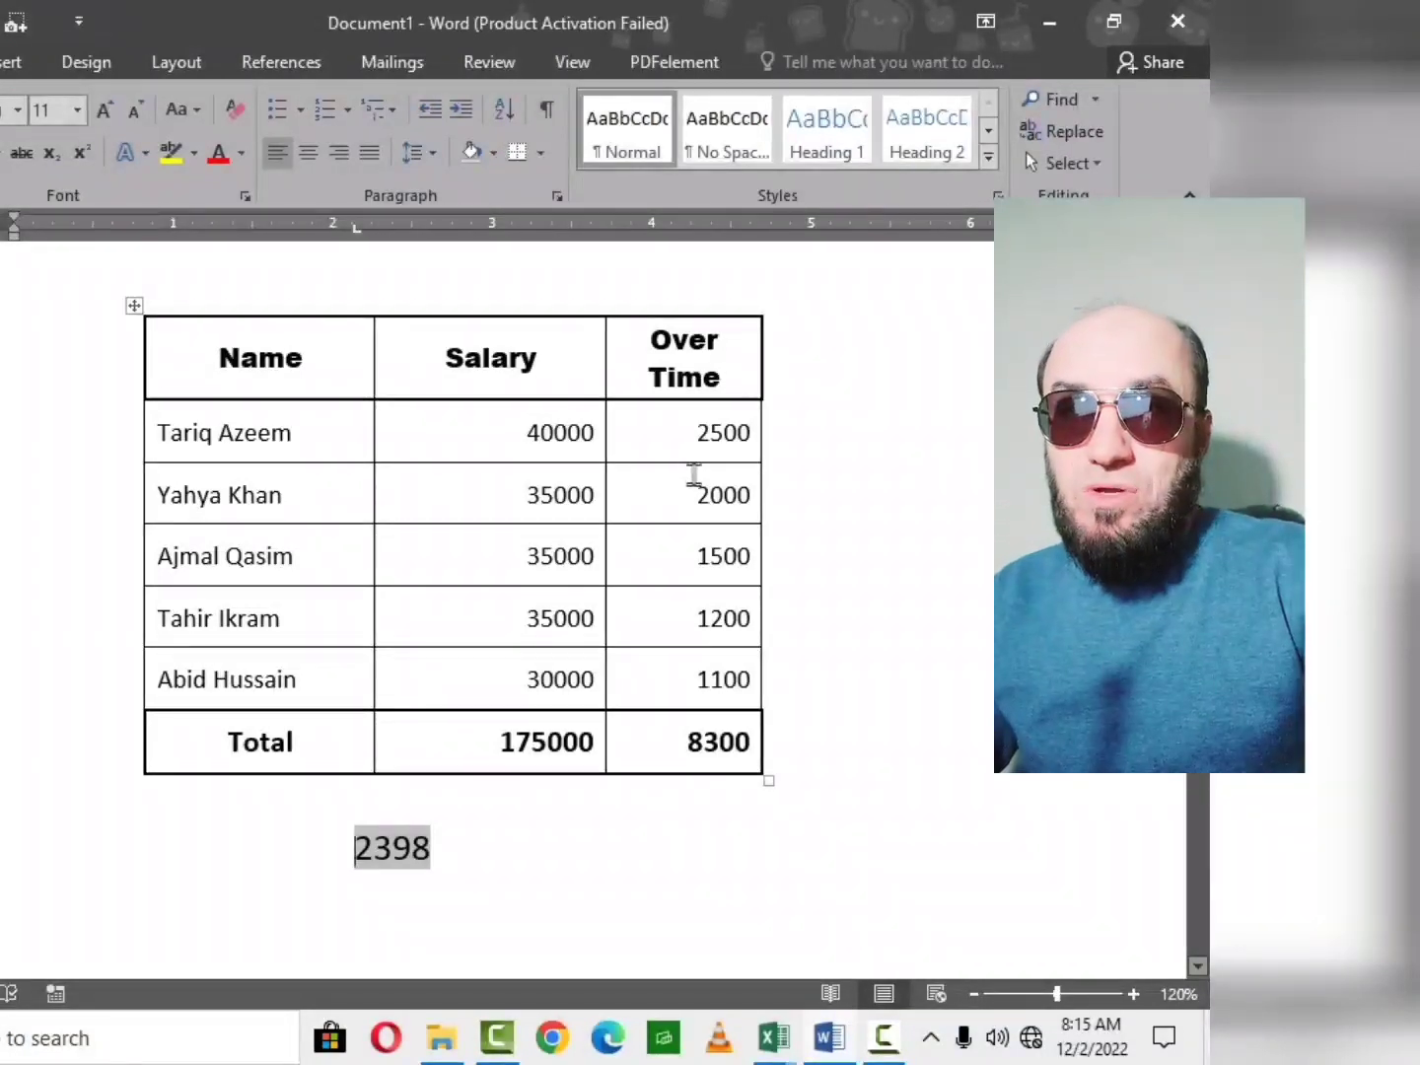
Rename the Over Time column header to IT.
mouse_move(646, 378)
mouse_down()
mouse_move(732, 345)
mouse_move(722, 383)
mouse_up()
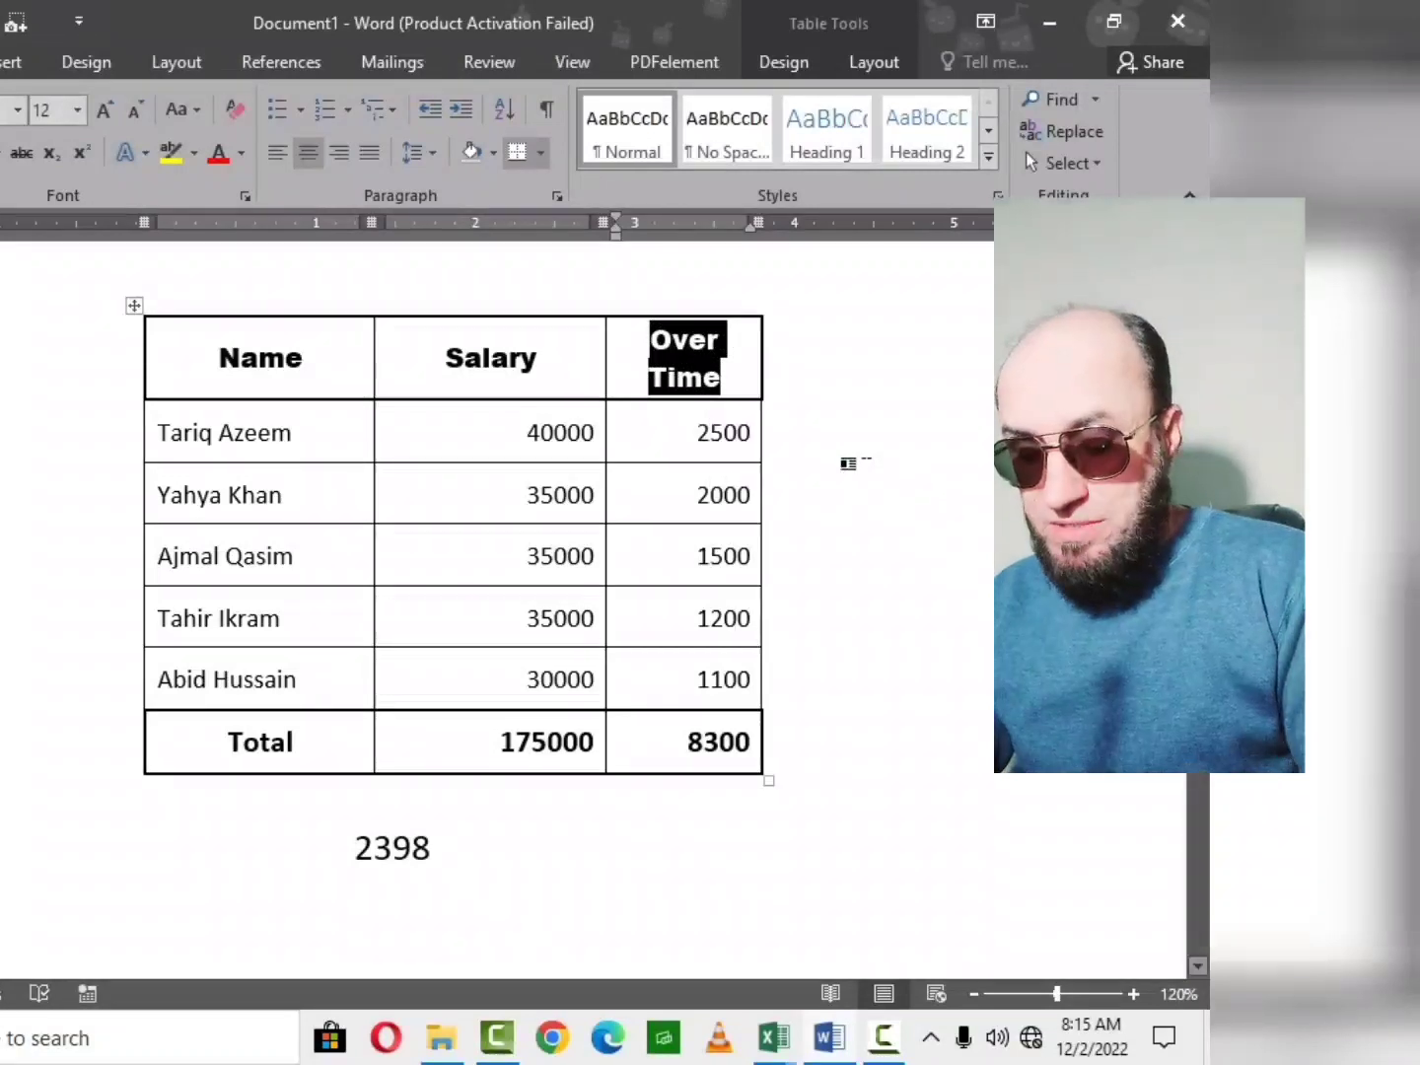
text(IT)
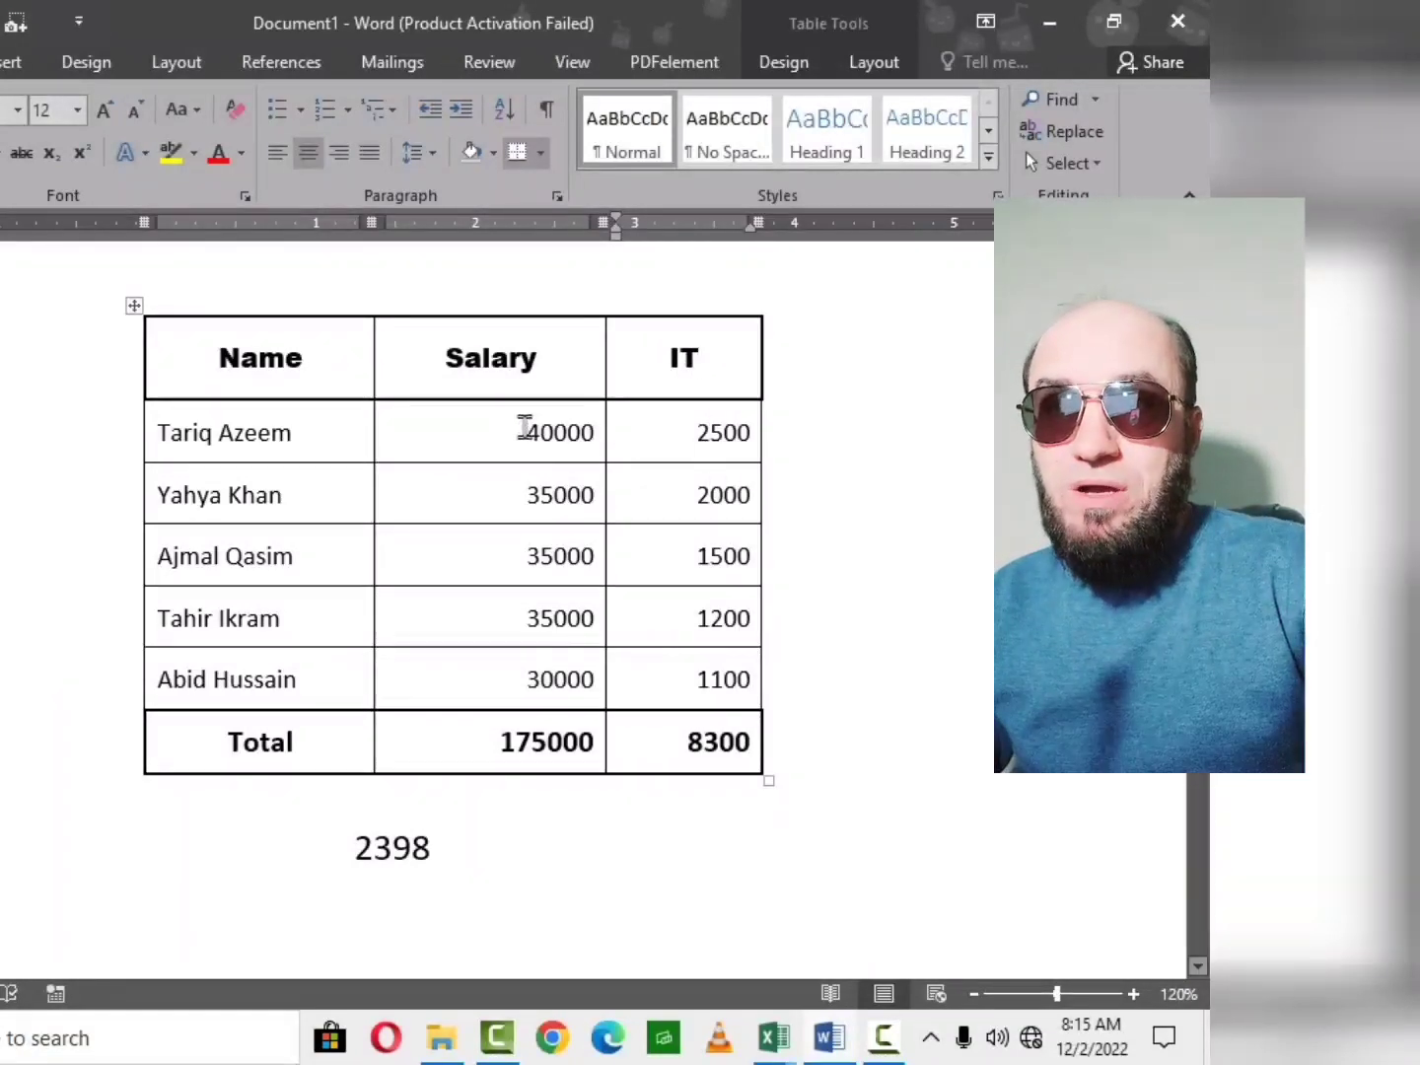
drag(525, 426, 600, 443)
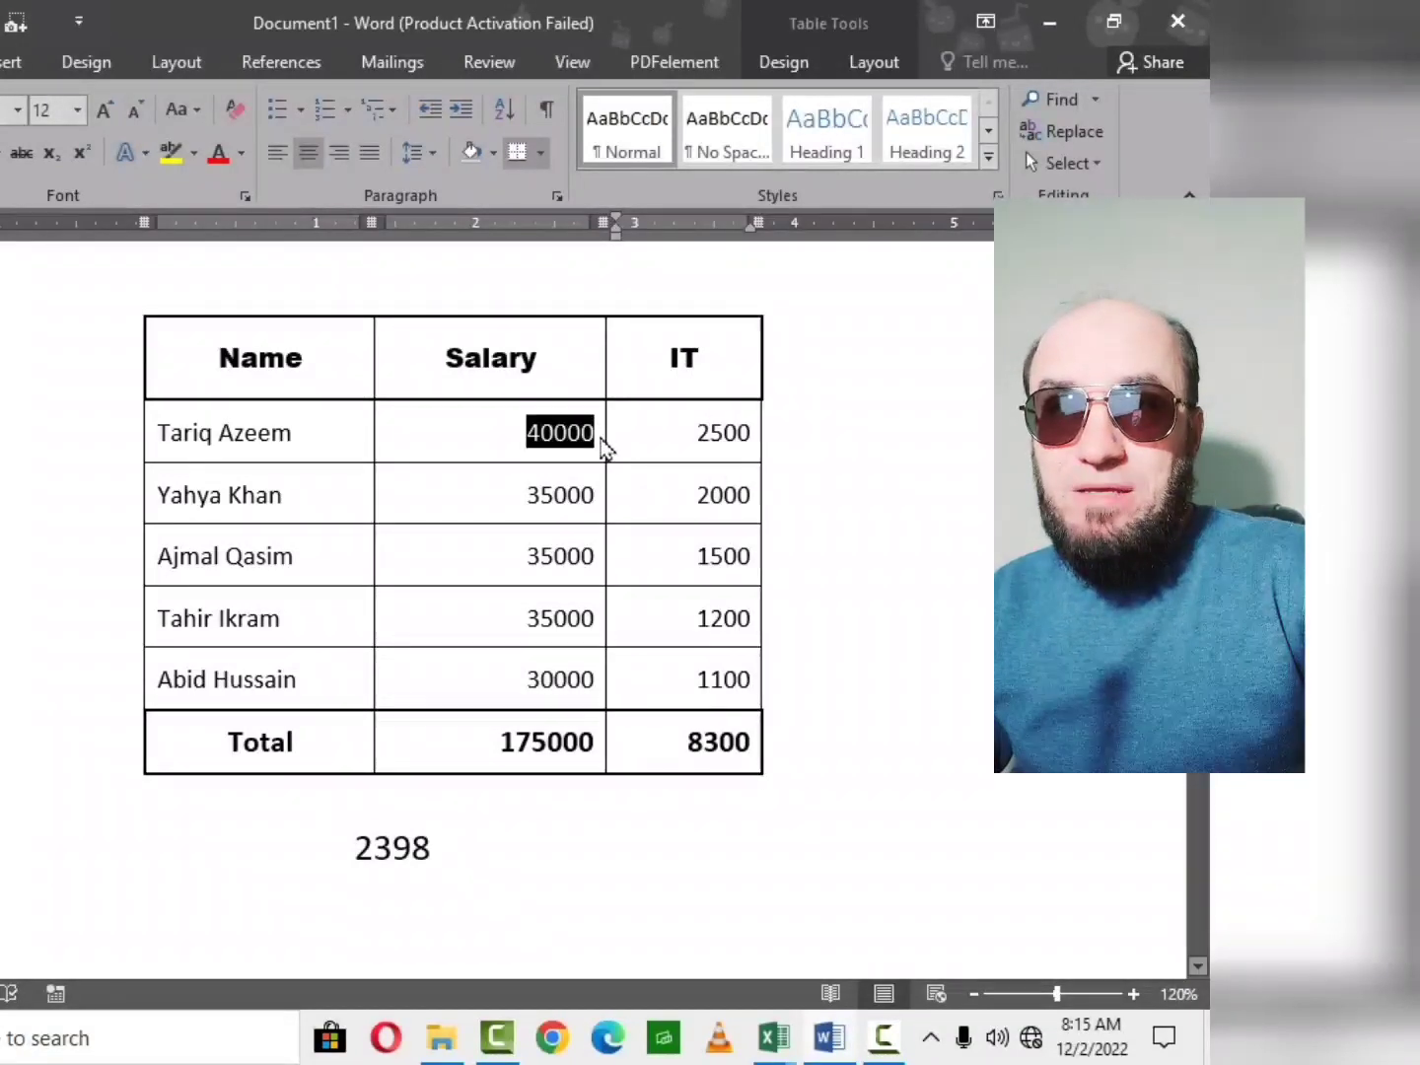
click(671, 474)
Insert a new column to the right of IT headed 'Net Salary'.
drag(676, 362, 722, 730)
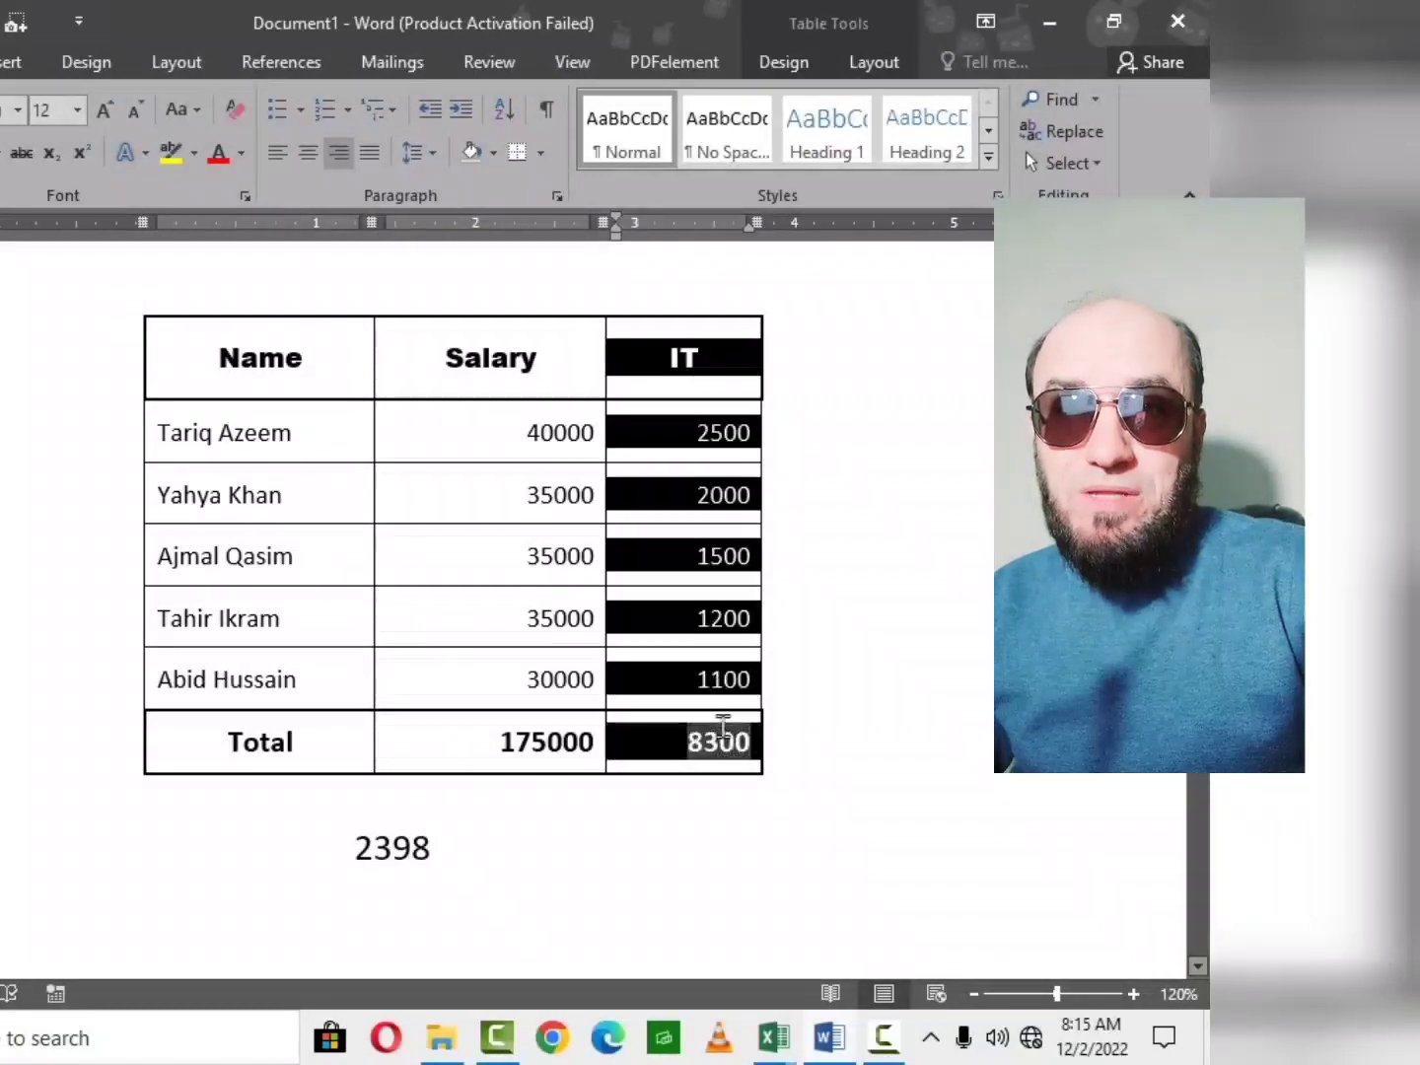
right_click(724, 739)
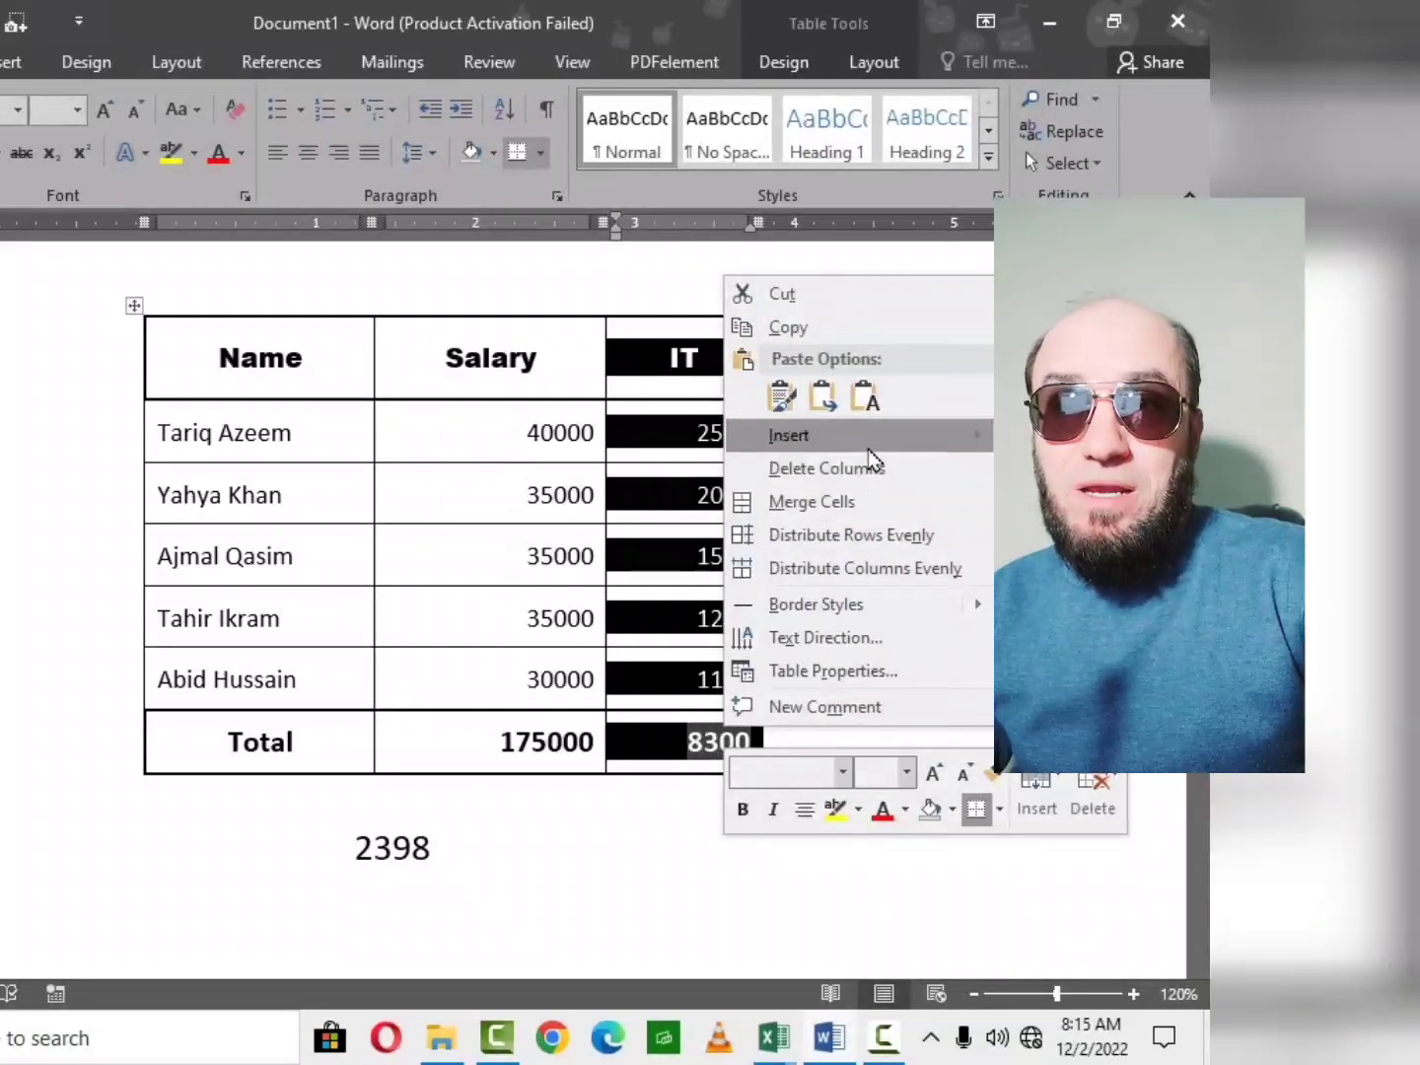
mouse_move(858, 434)
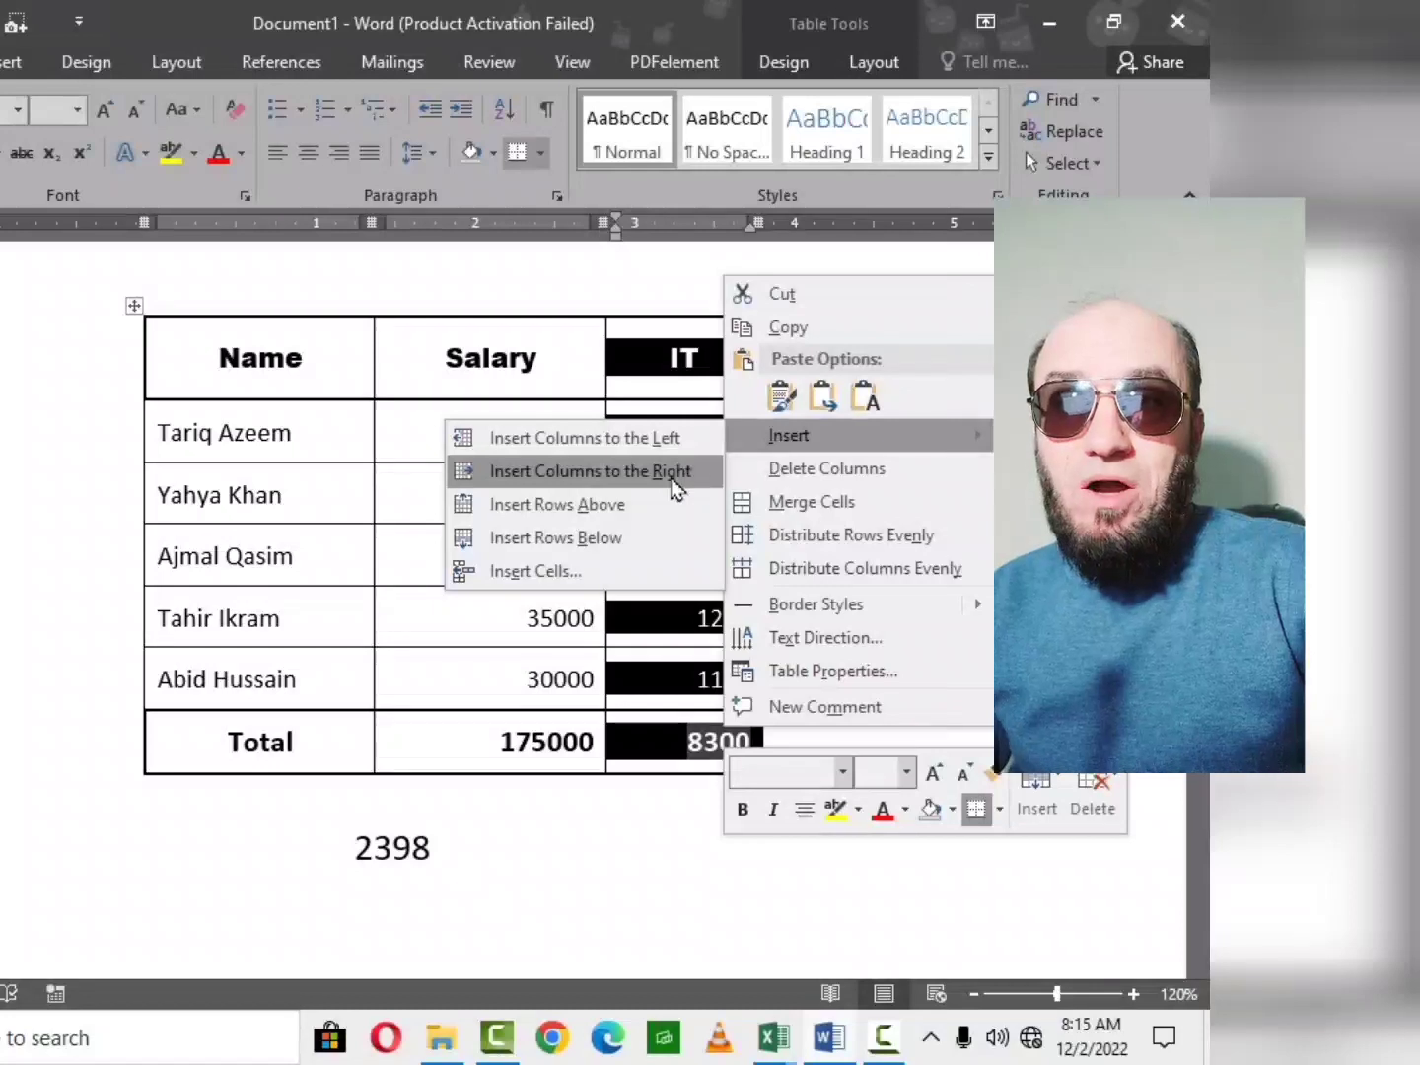
click(676, 474)
click(801, 392)
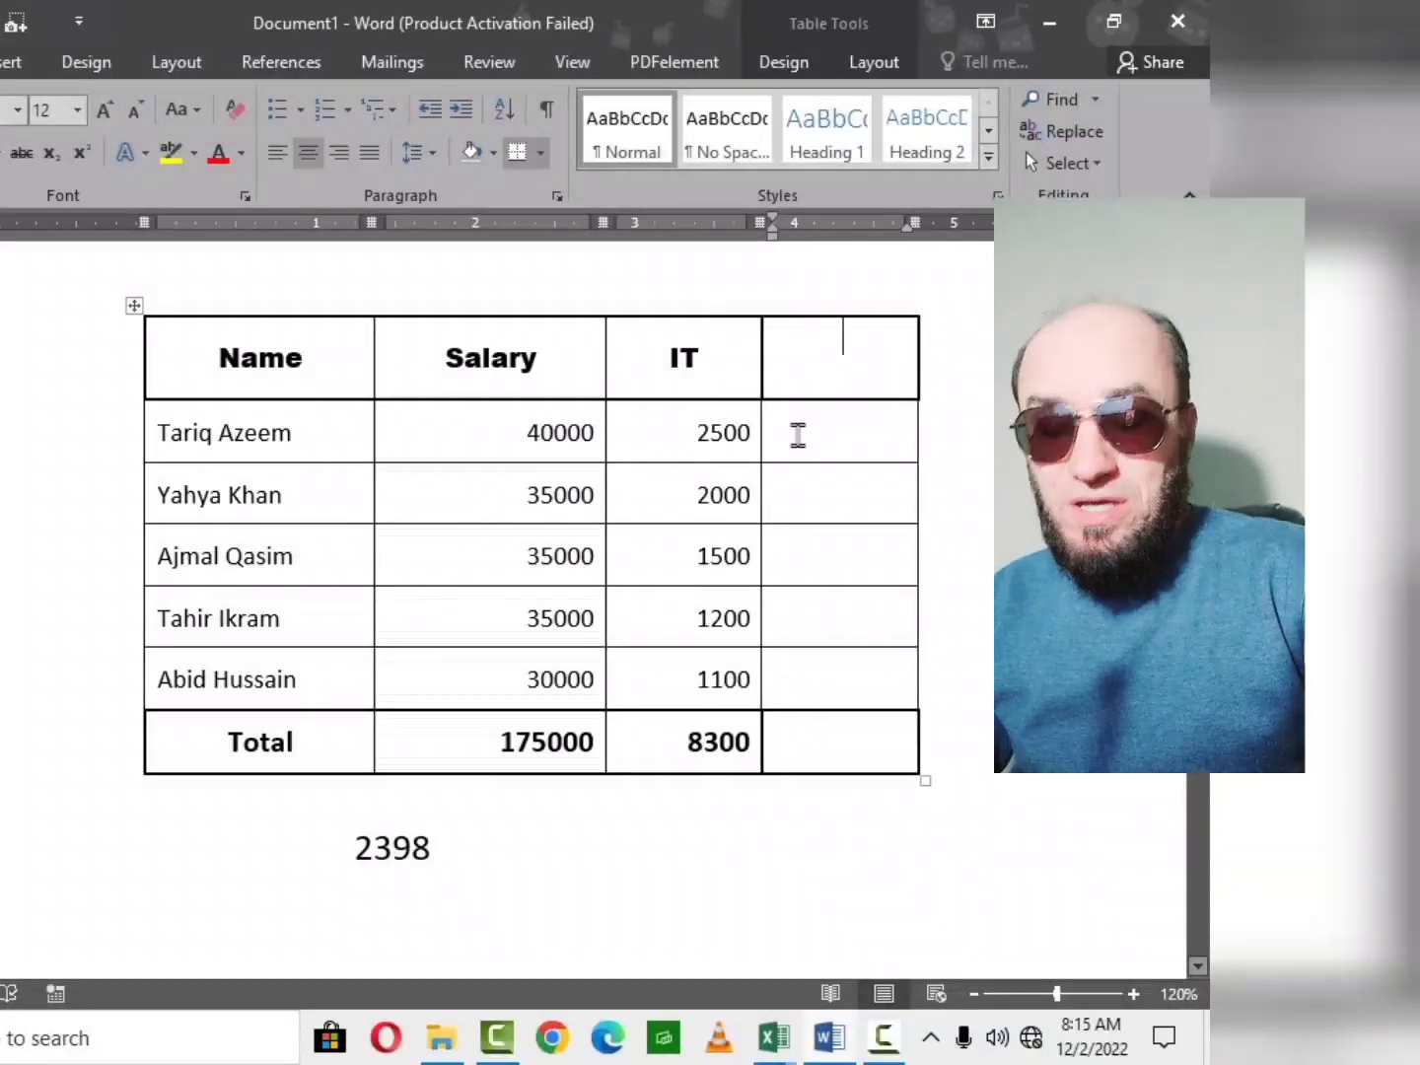
text(Net Sal)
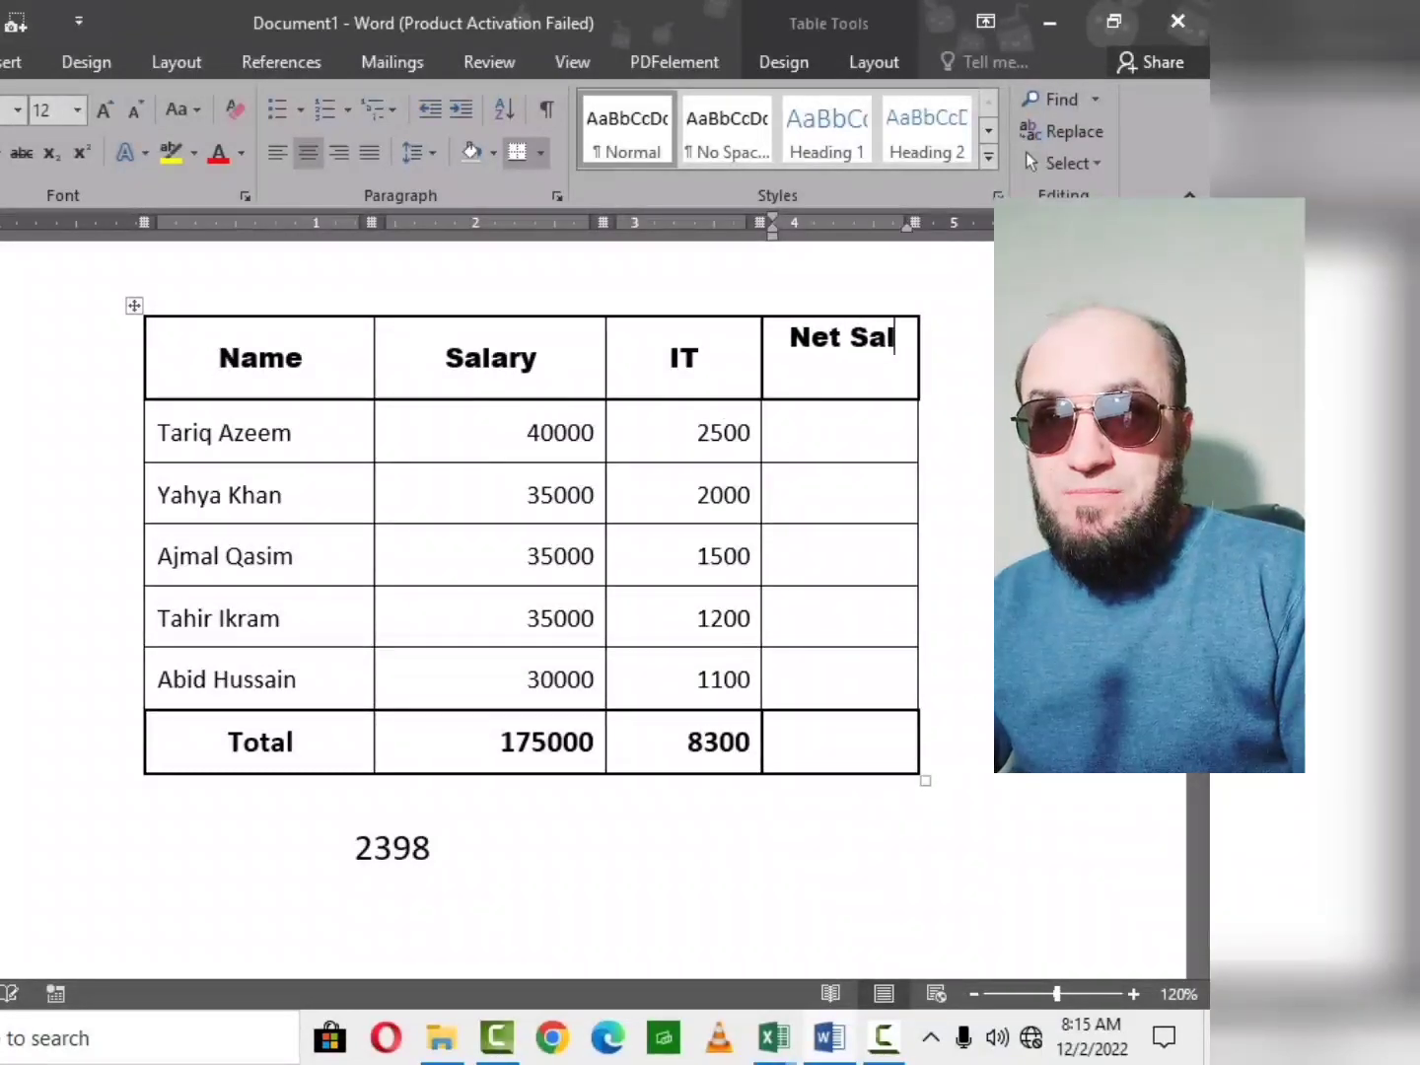
text(ary)
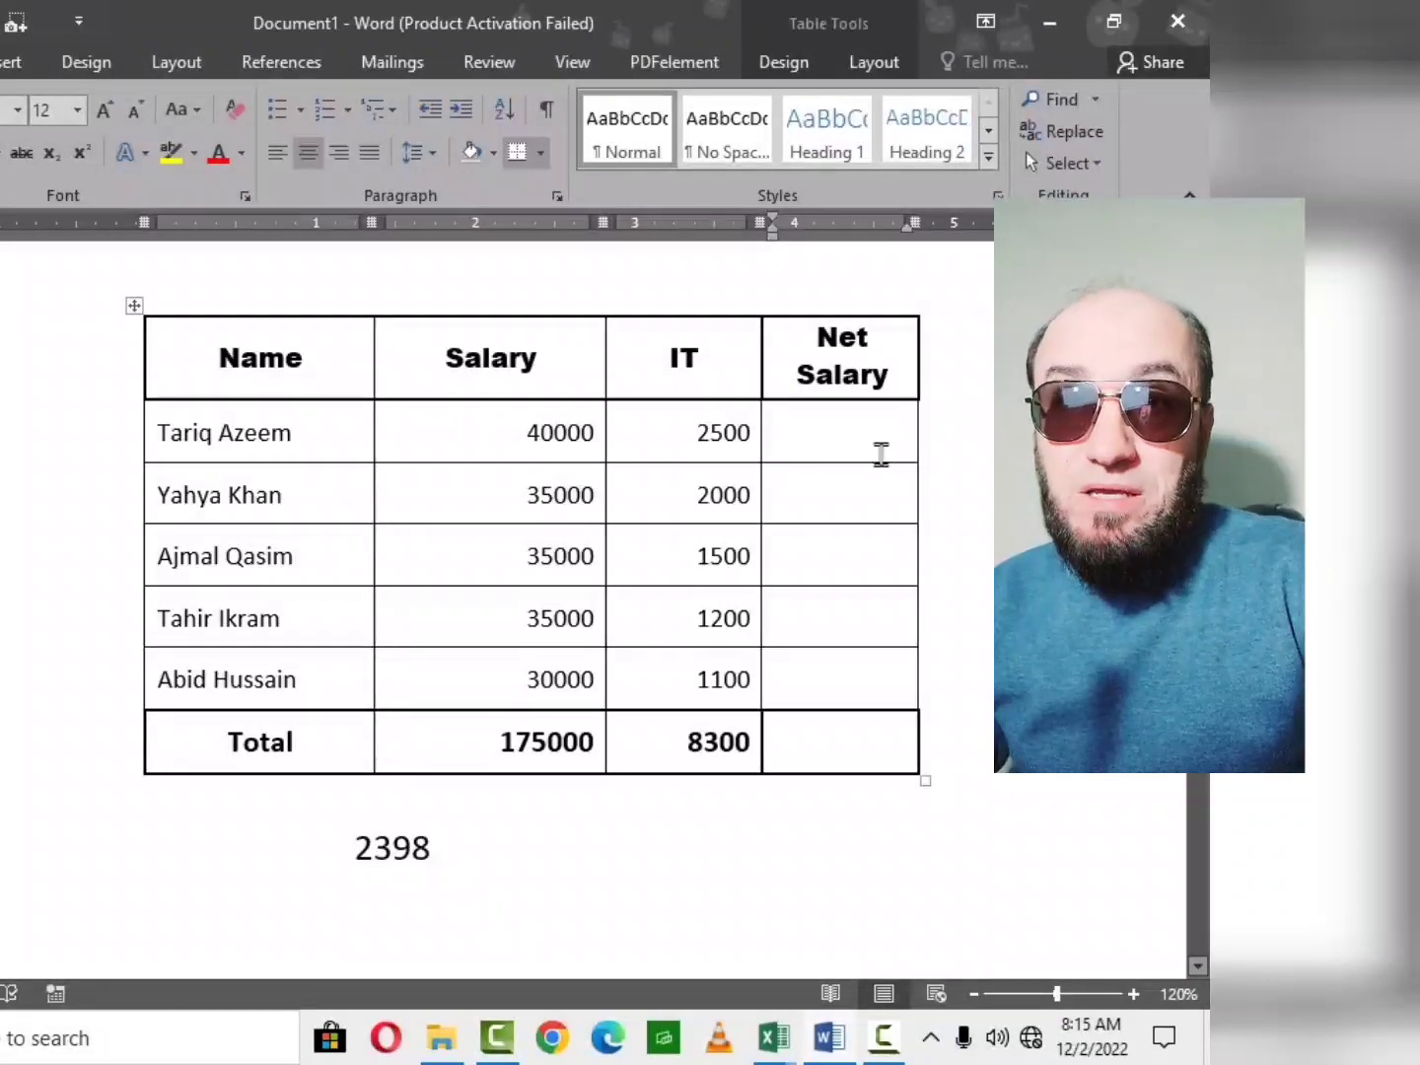
click(858, 446)
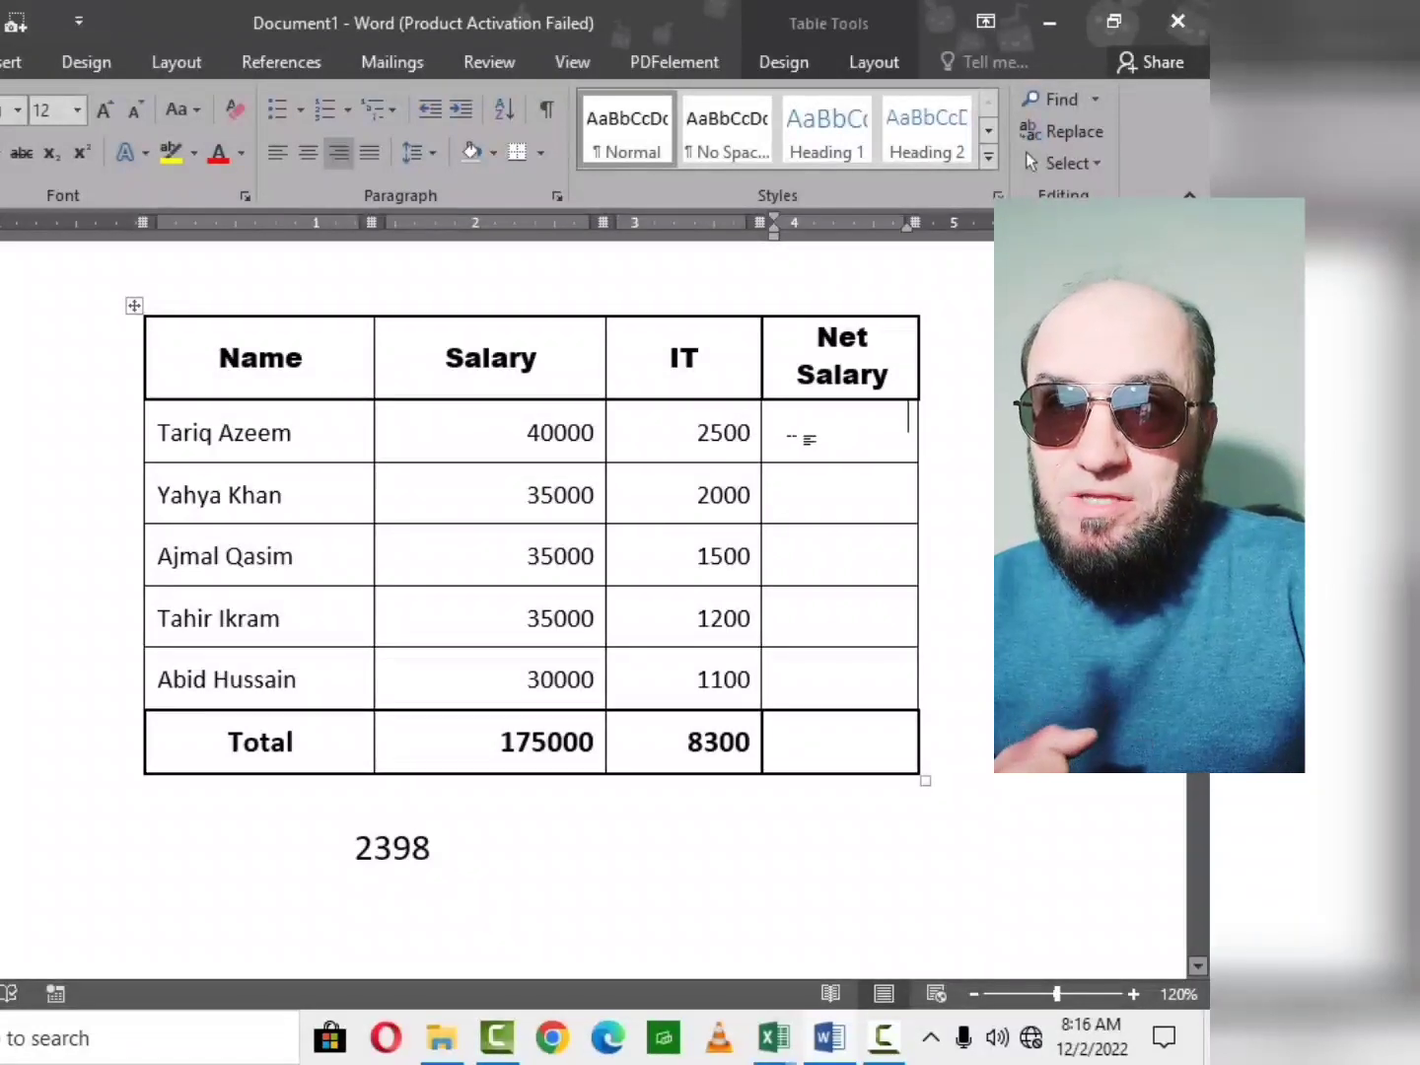
drag(329, 371, 341, 690)
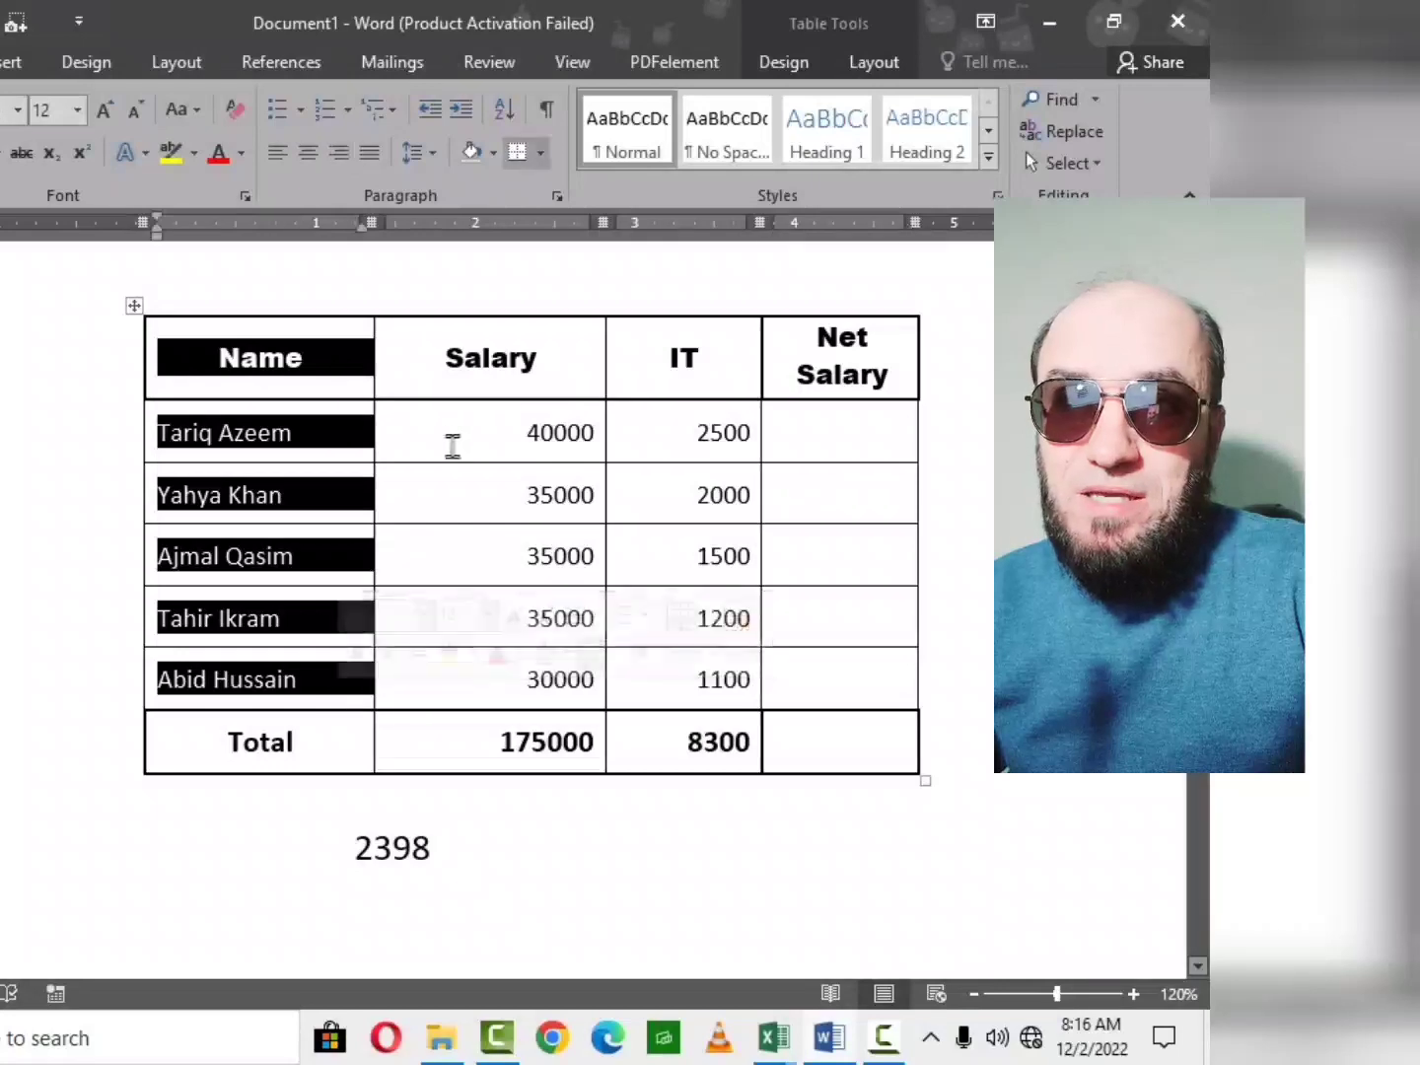
drag(491, 358, 491, 740)
drag(695, 395, 699, 678)
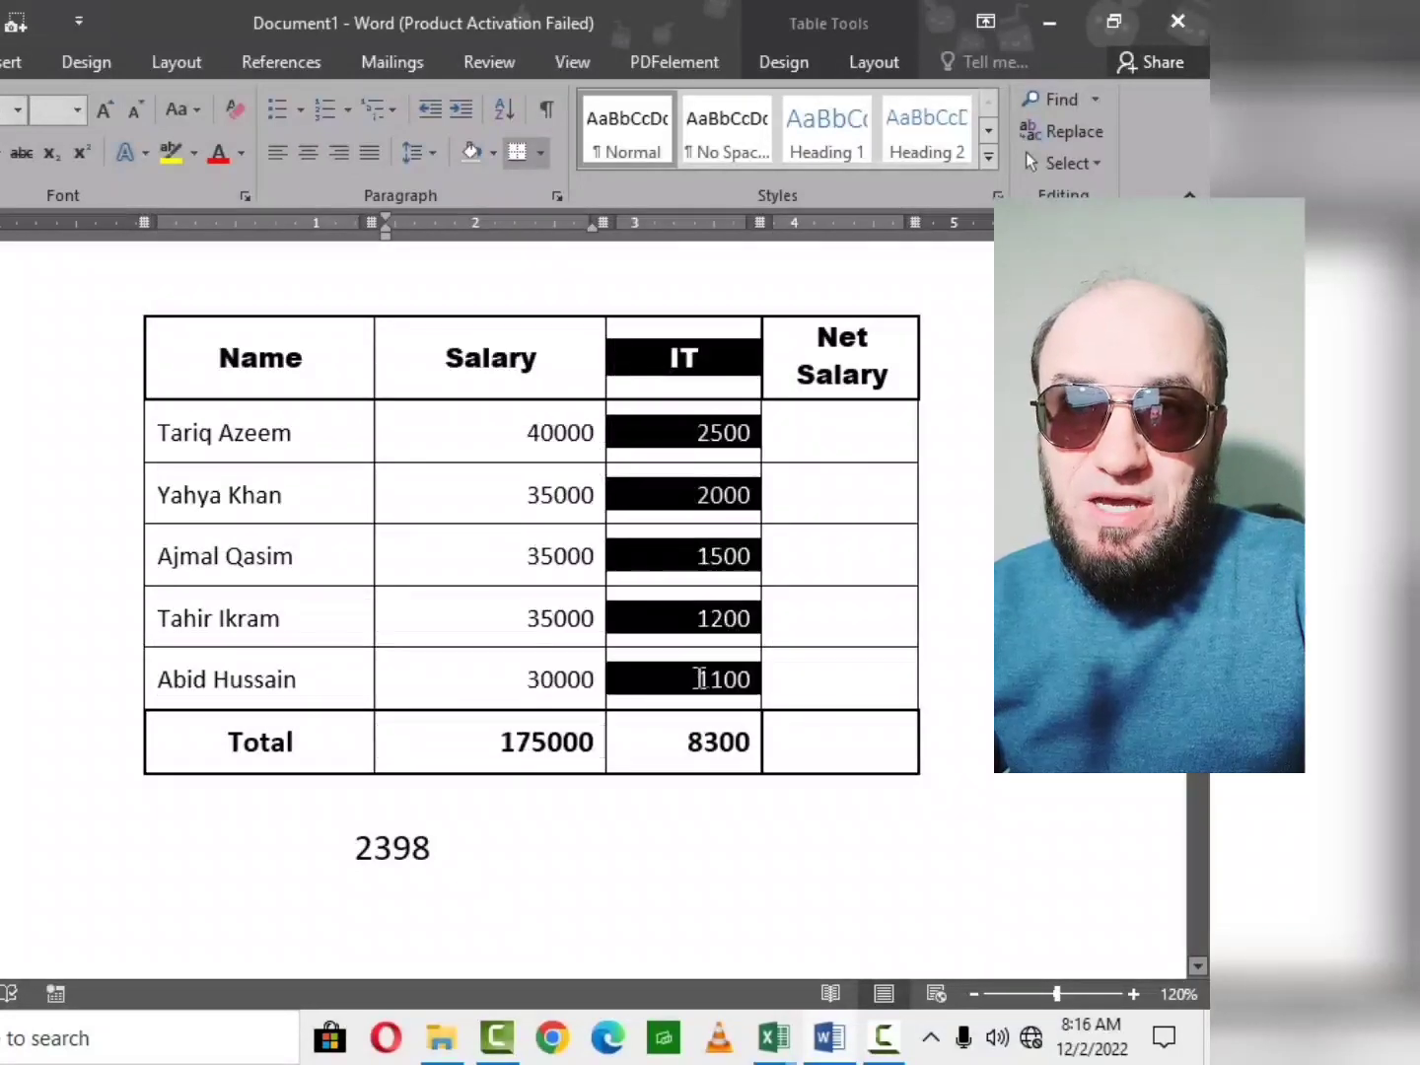
click(301, 361)
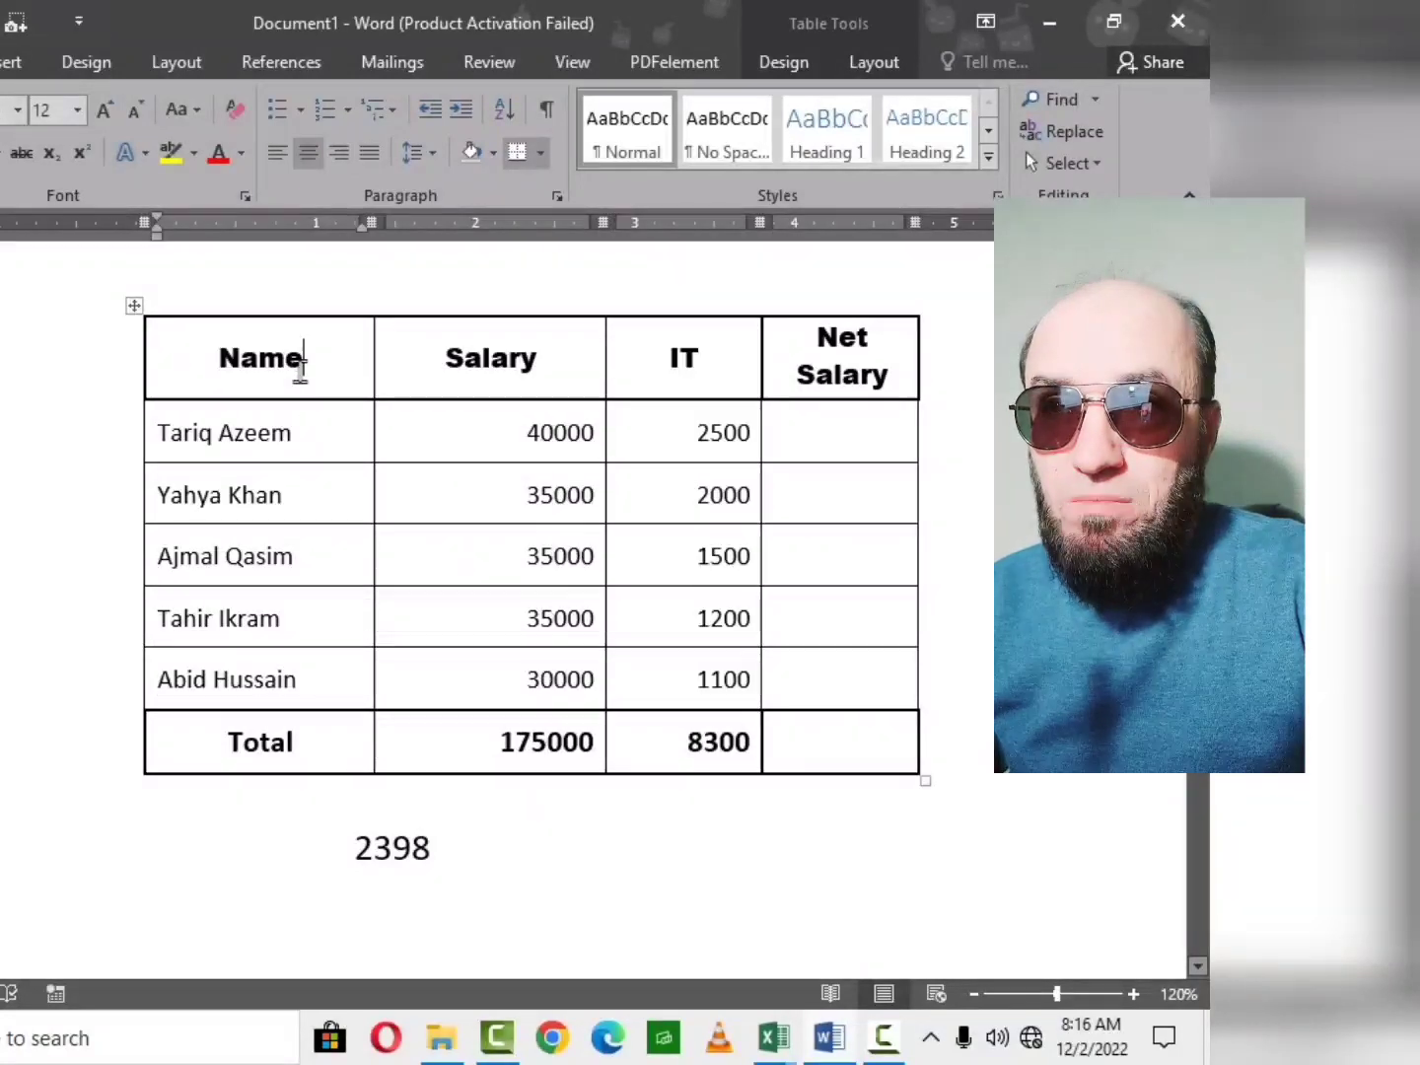
click(324, 434)
click(549, 375)
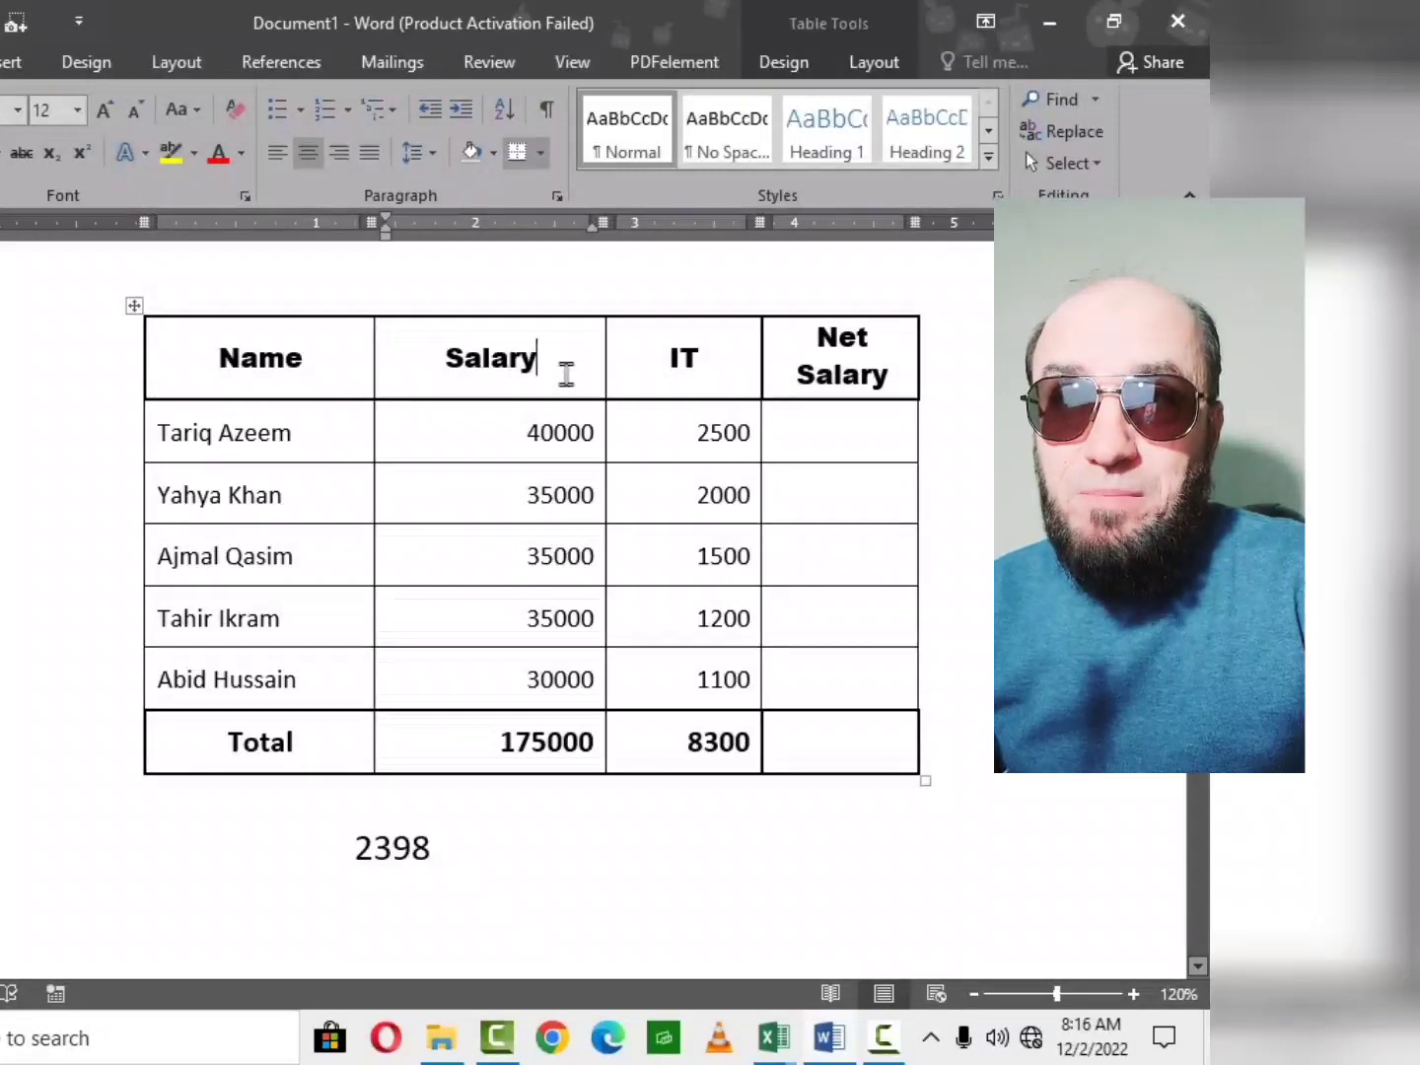
click(580, 421)
click(795, 436)
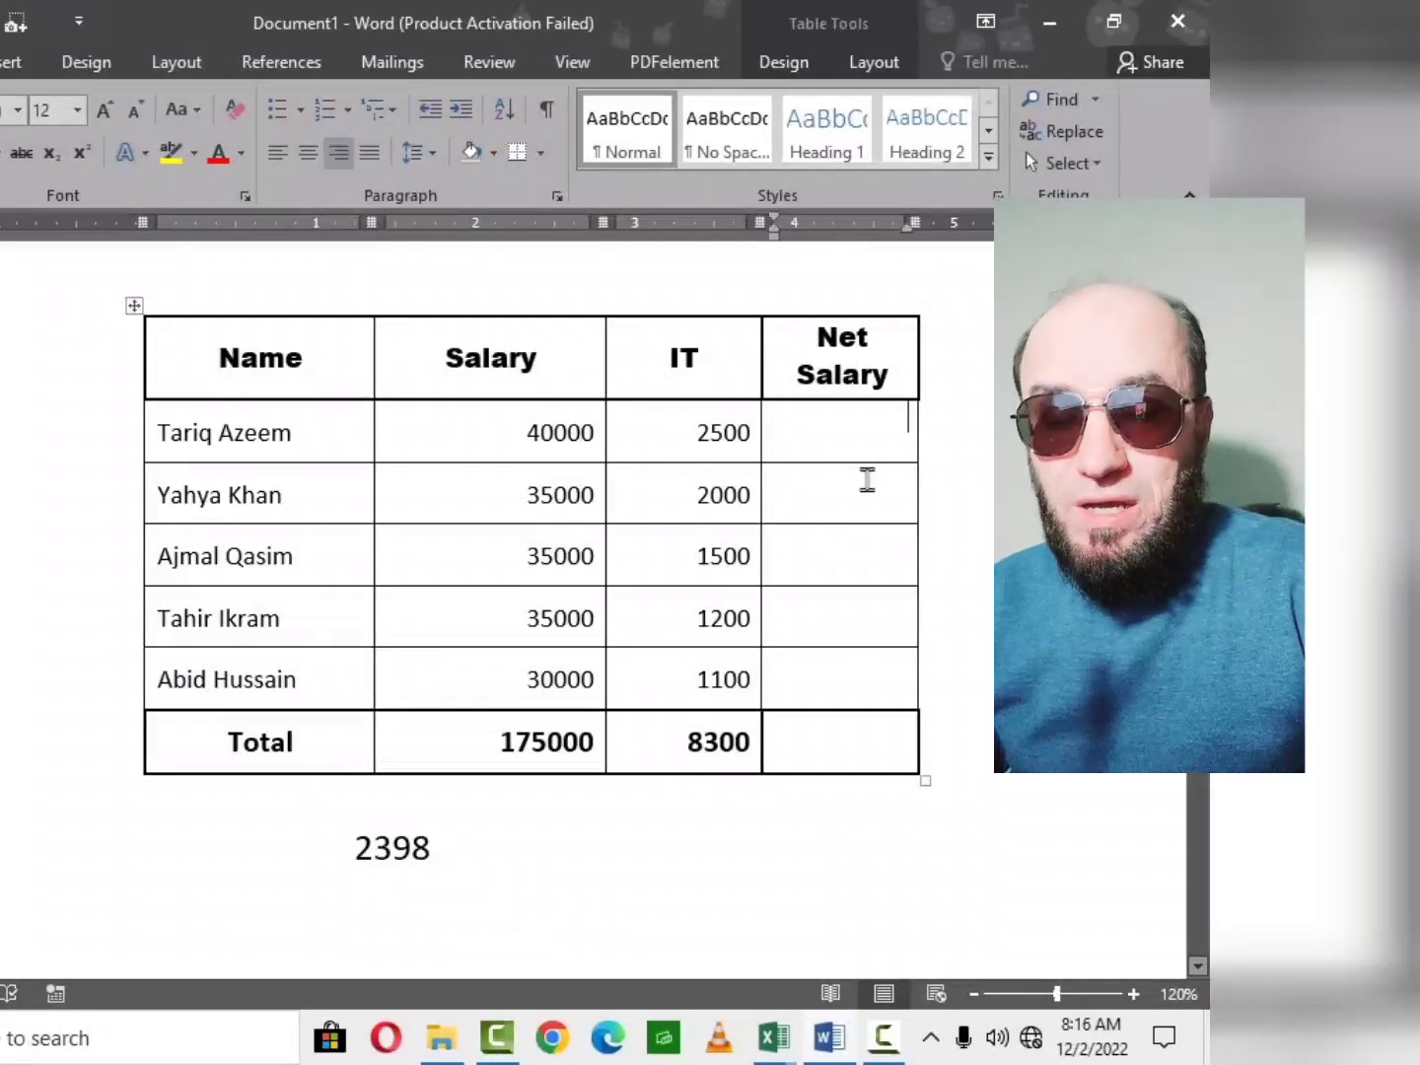
Insert a =b2-c2 field in the first Net Salary cell, giving 37500, and select the result.
key(ctrl+F9)
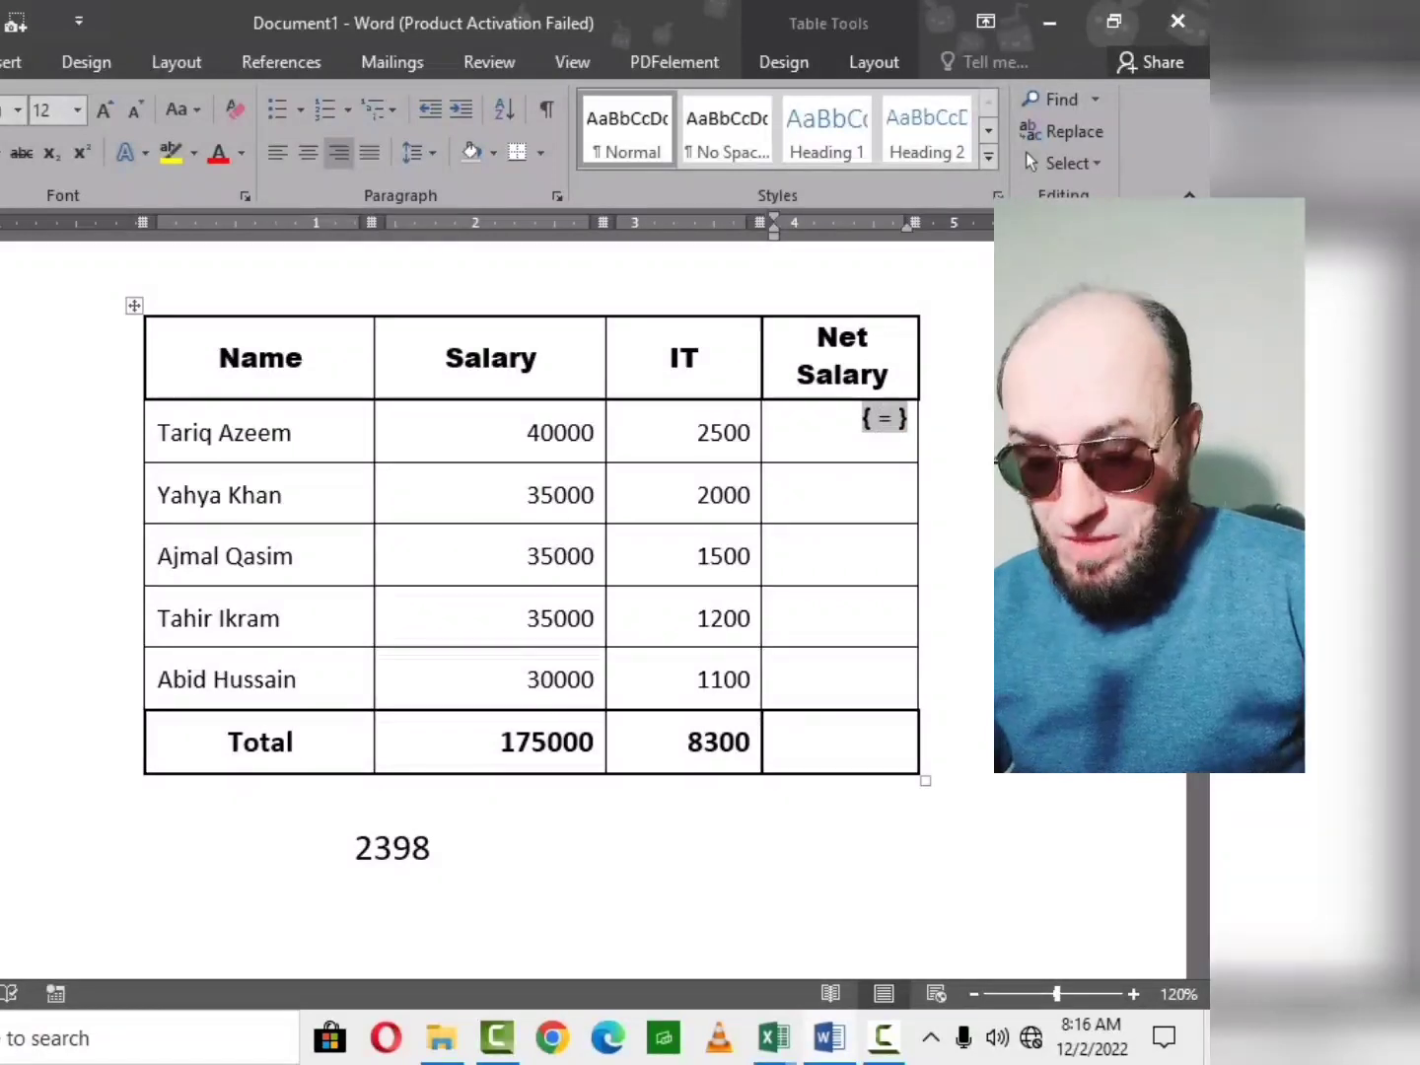
text(=b2-)
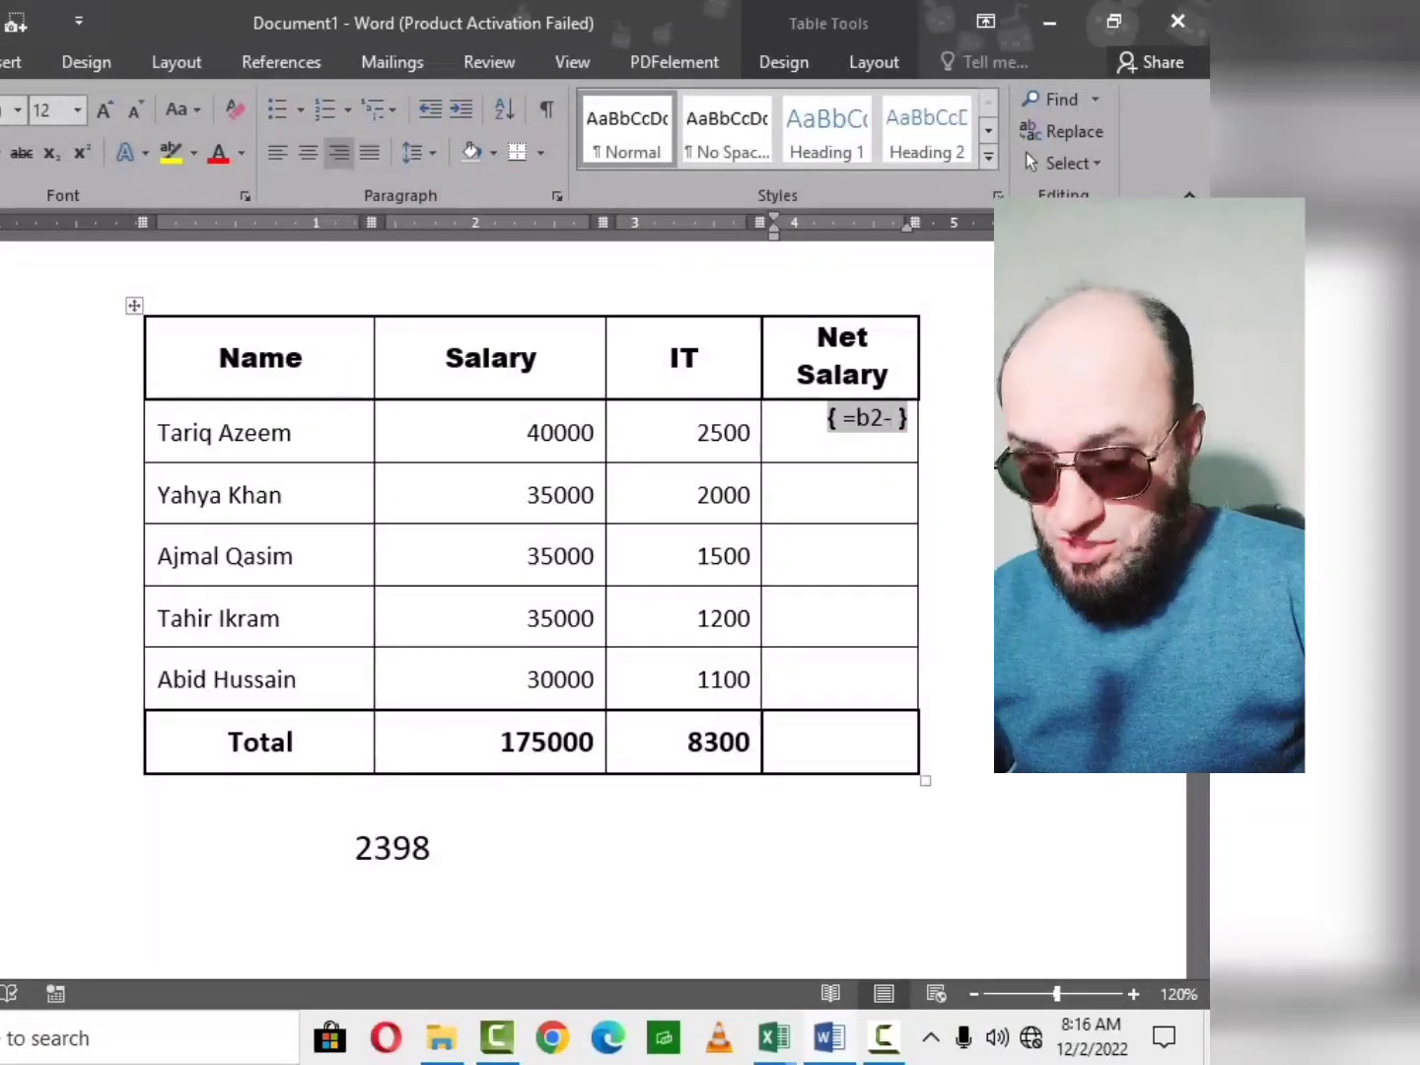
text(c)
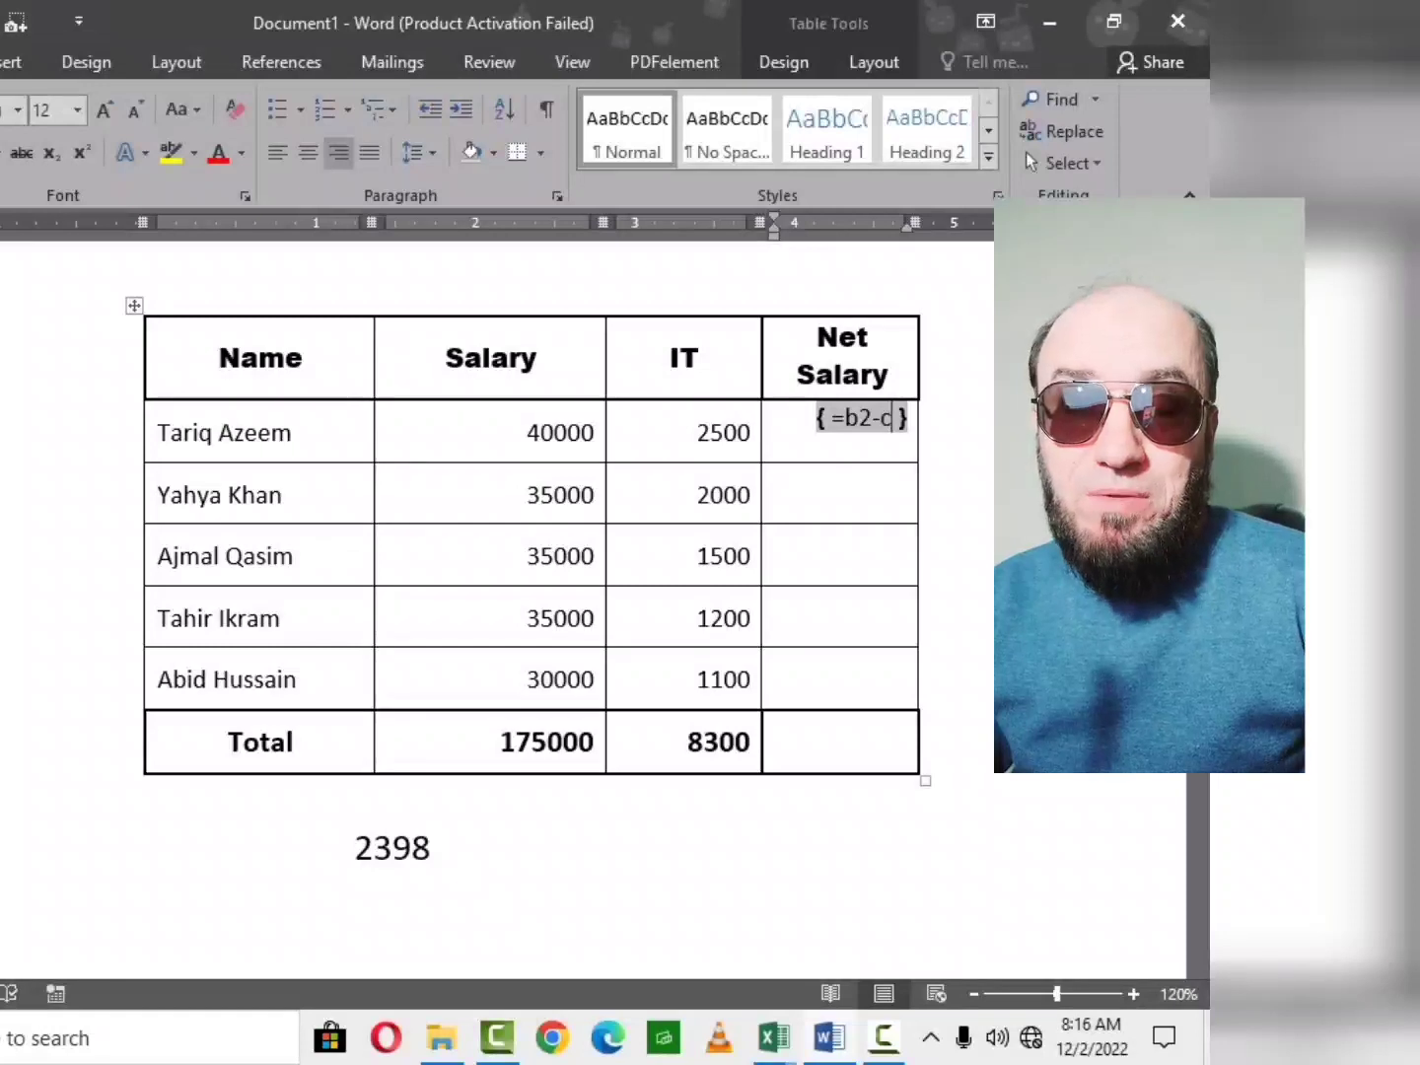
text(2)
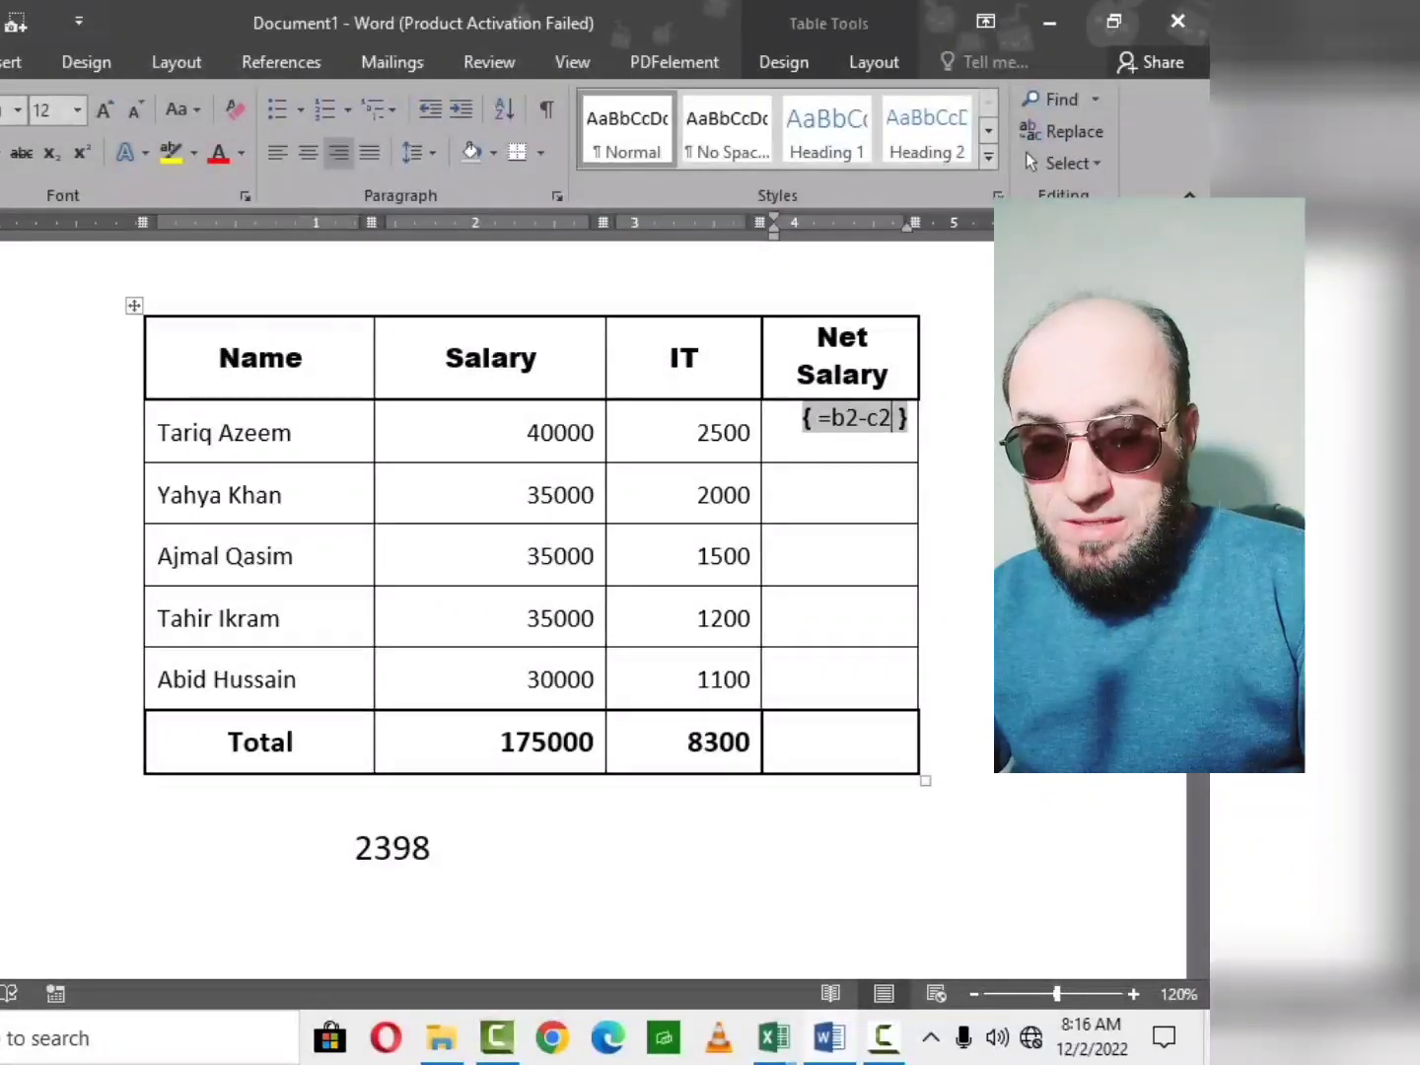
key(F9)
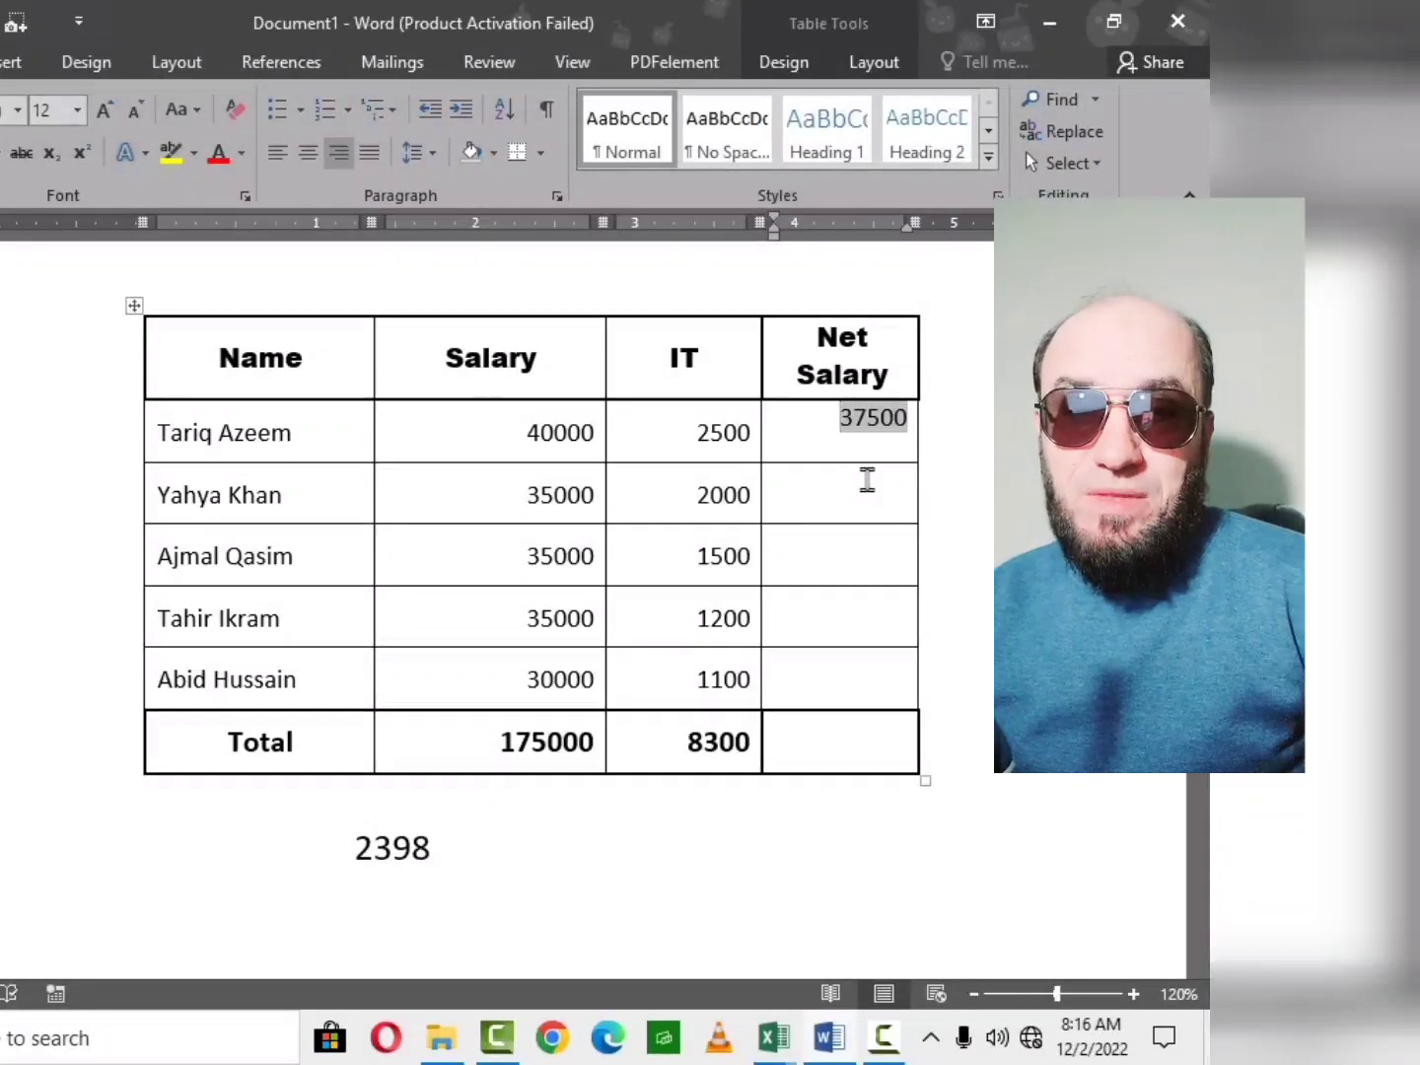
key(shift+Right)
key(shift+Right)
key(shift+Right)
key(ctrl+c)
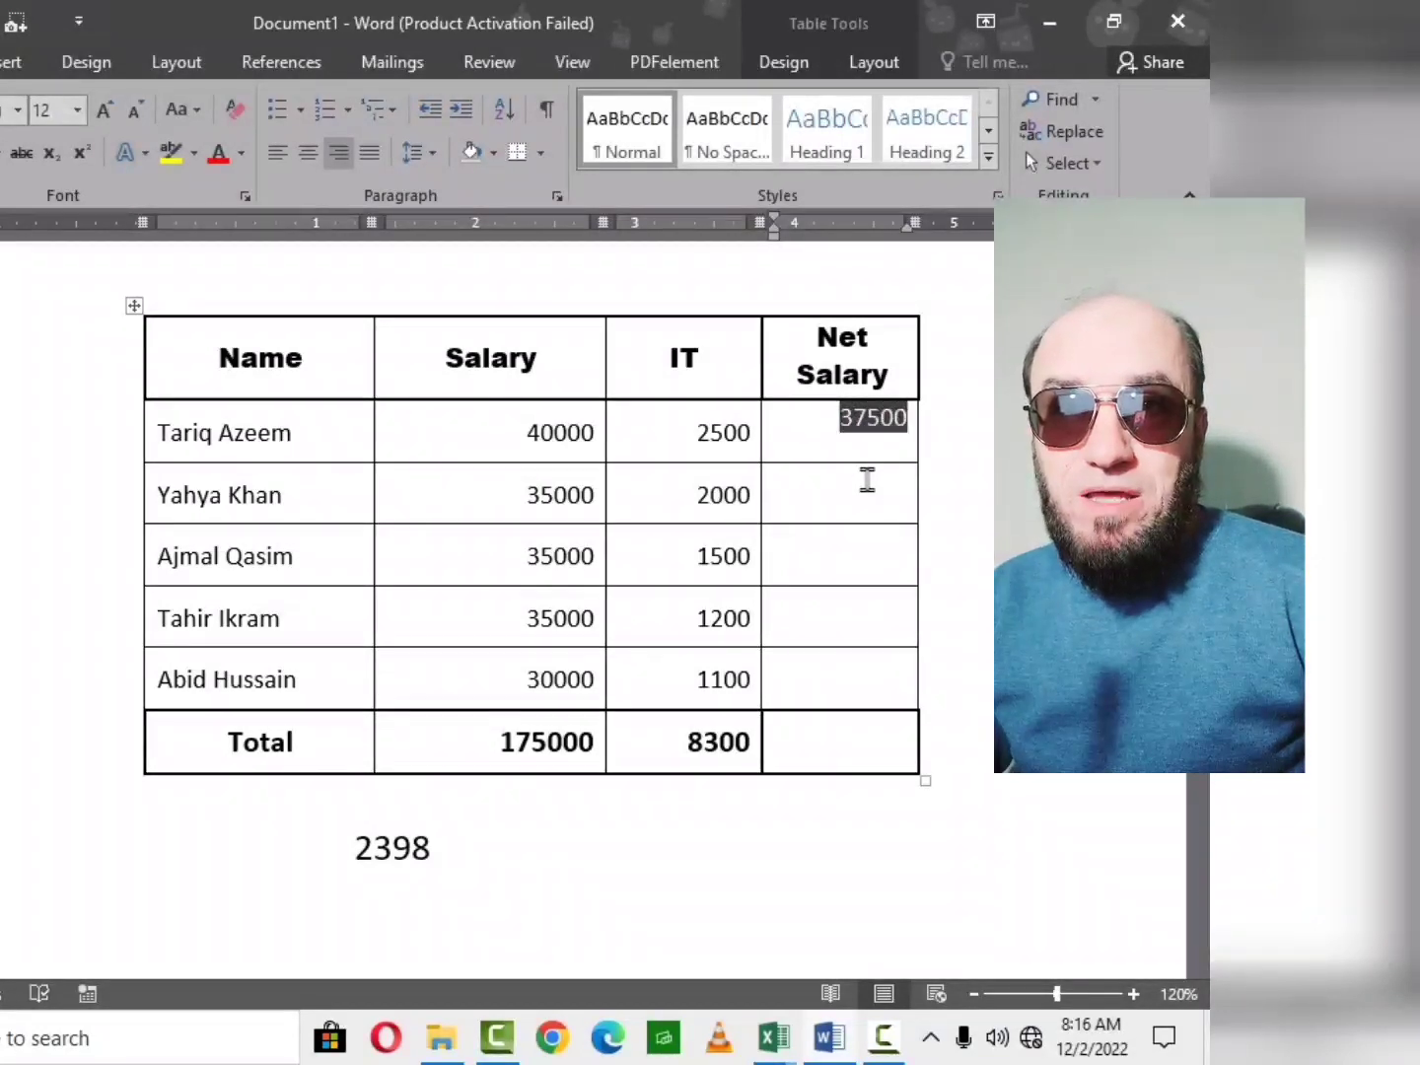
Paste the 37500 field into the second through last Net Salary cells.
click(866, 480)
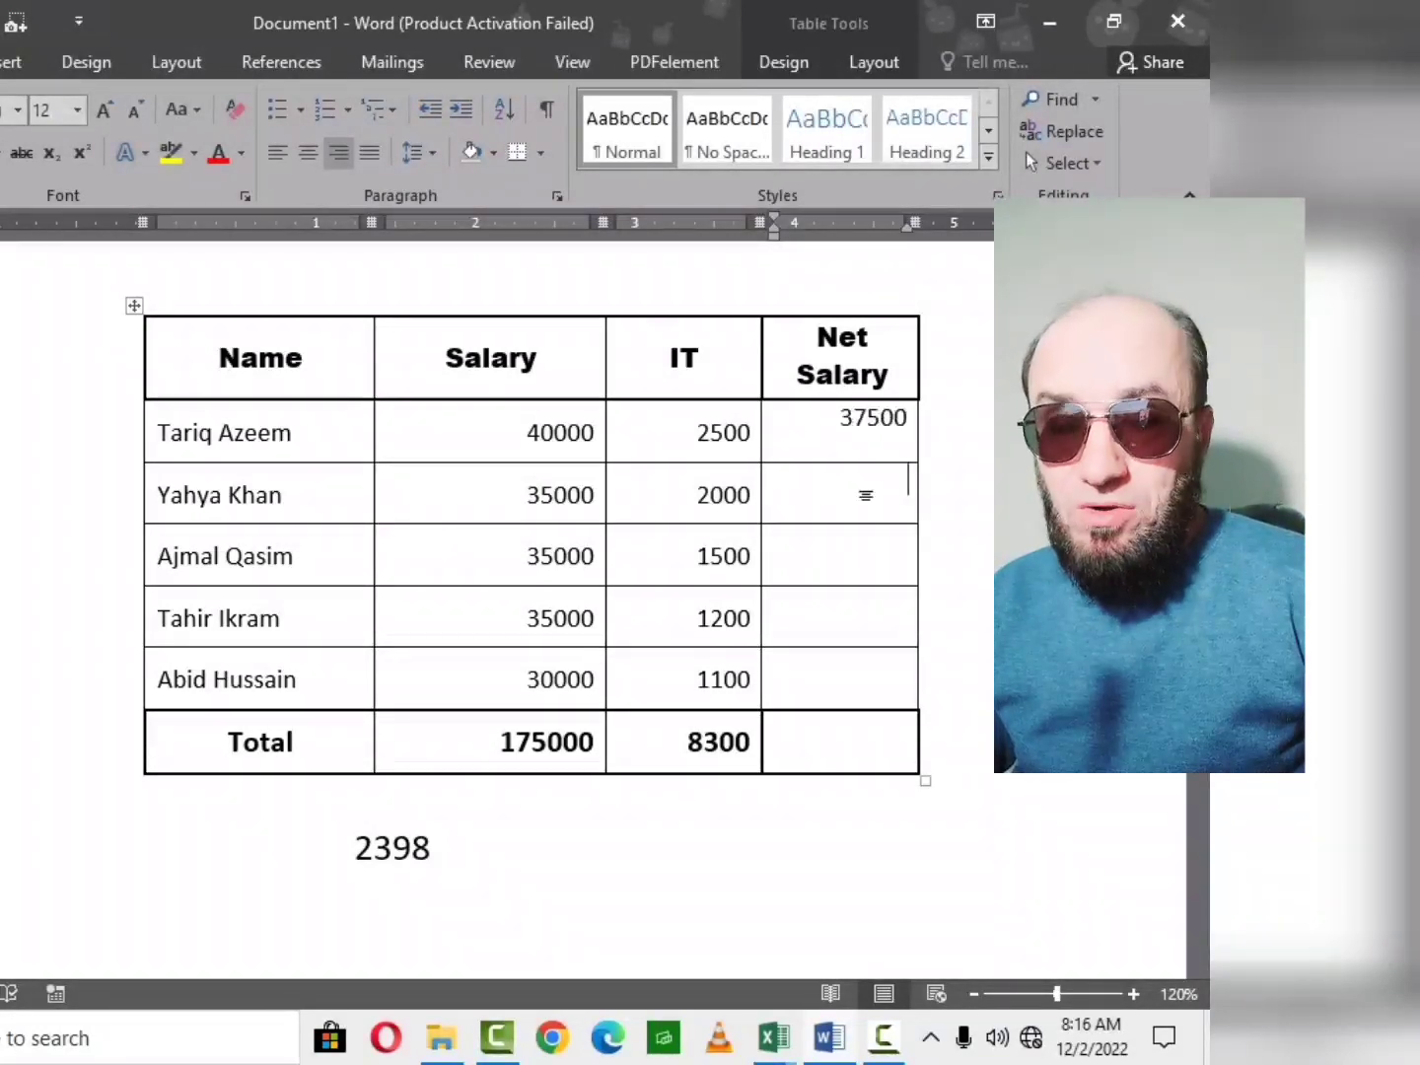
key(ctrl+v)
key(Down)
key(ctrl+v)
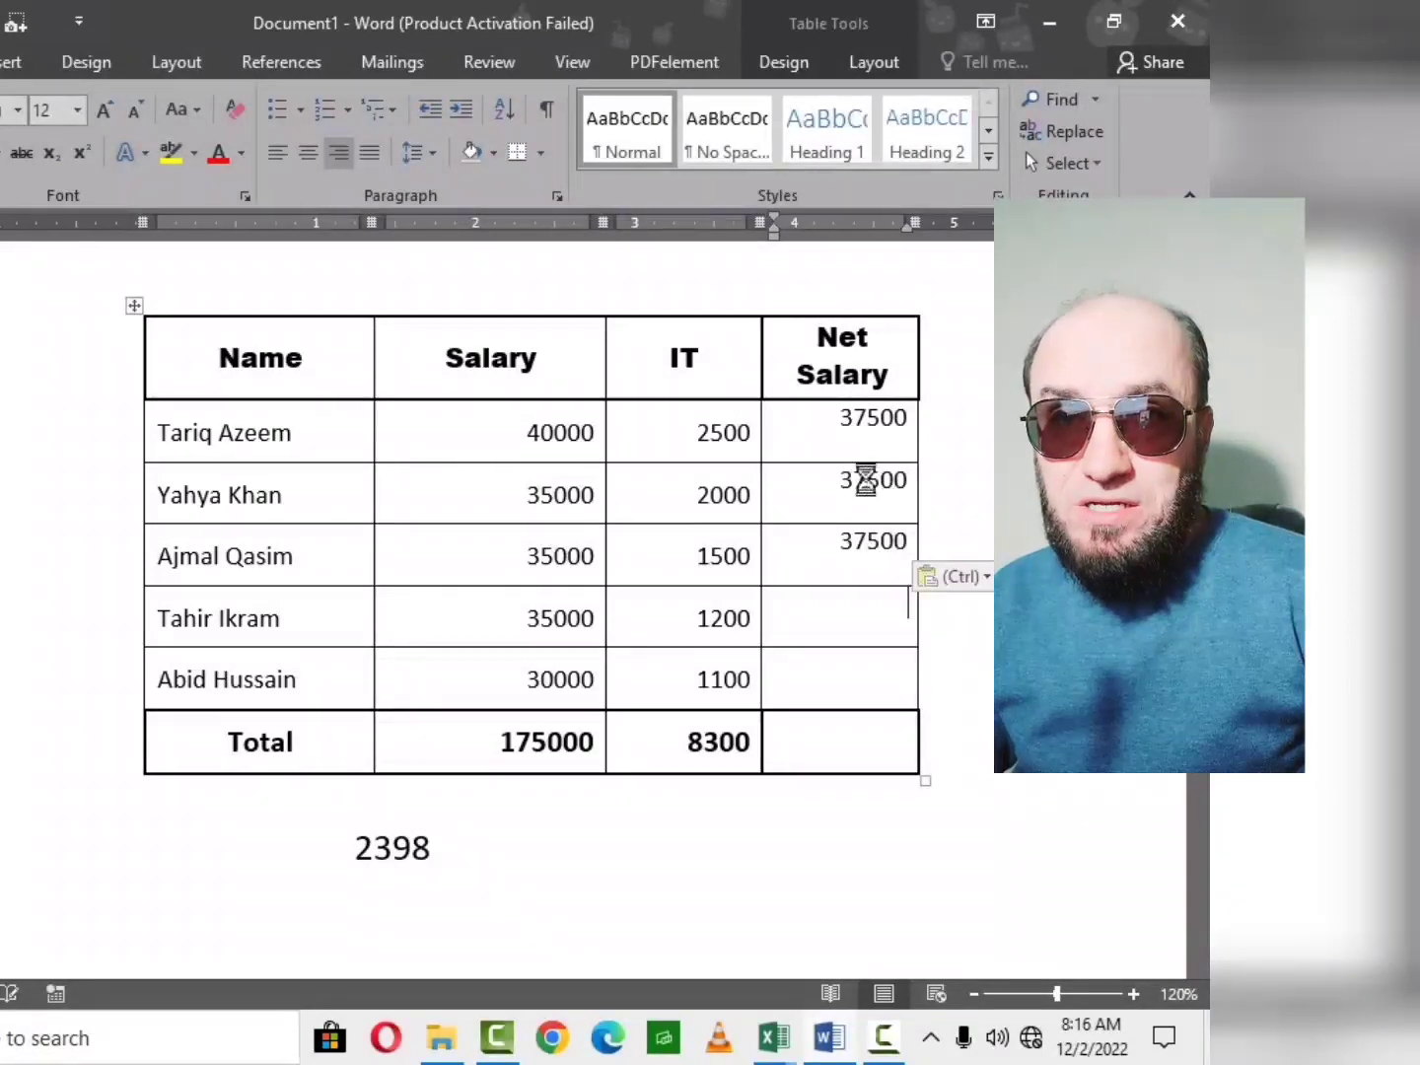
key(ctrl+v)
key(Down)
key(ctrl+v)
key(Up)
key(Up)
key(Up)
key(Up)
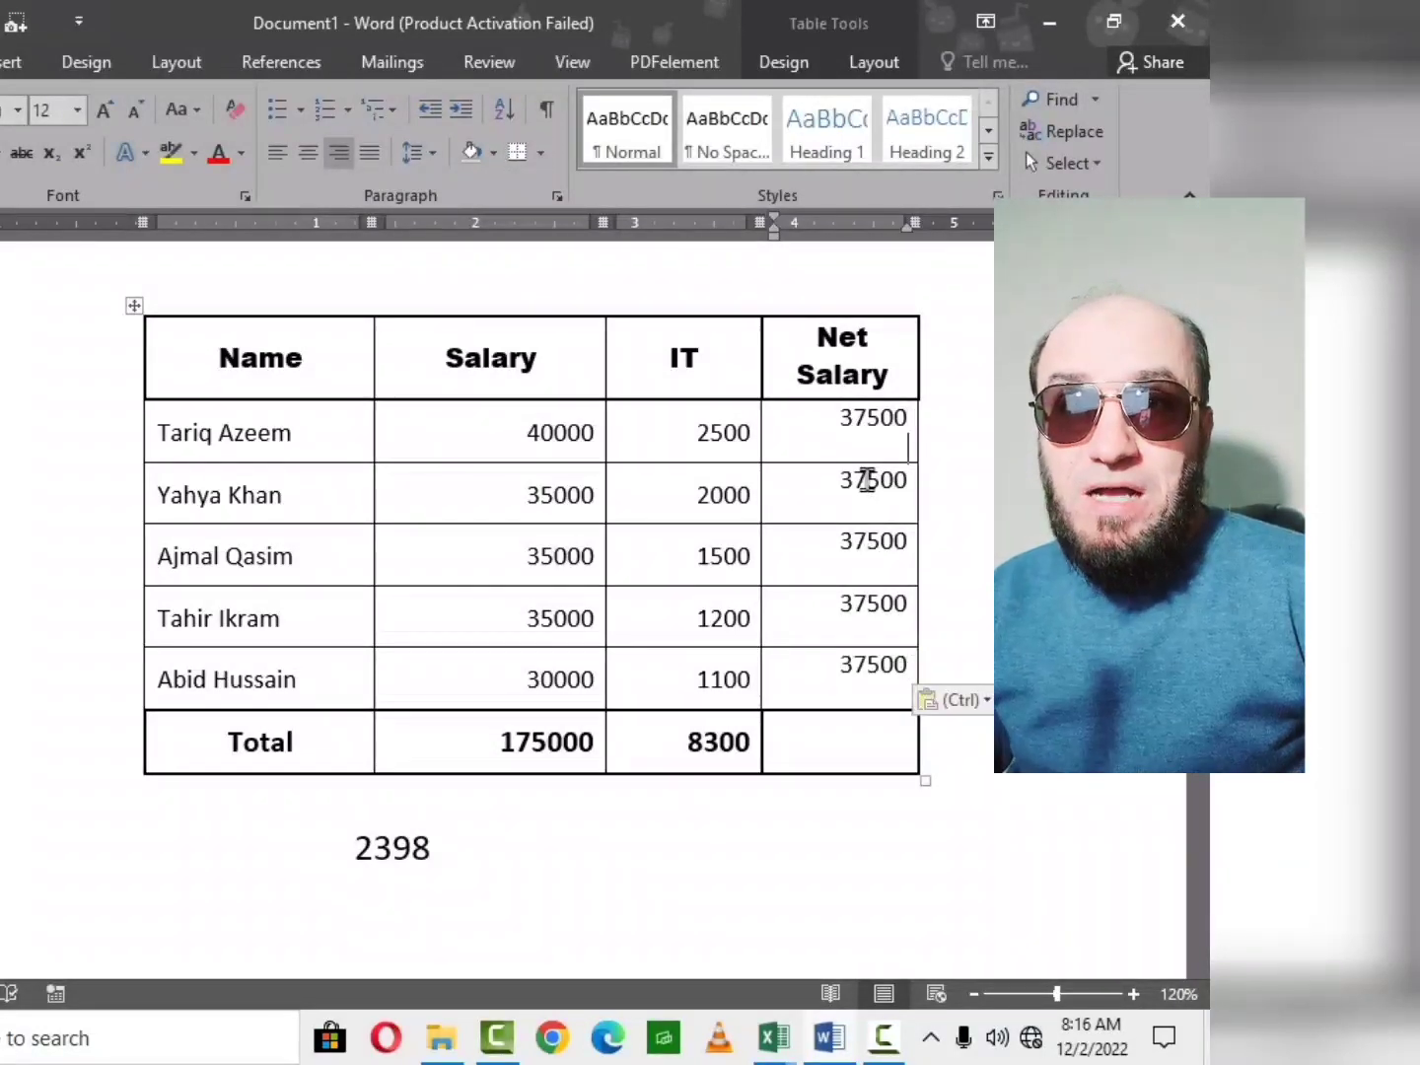
double_click(865, 479)
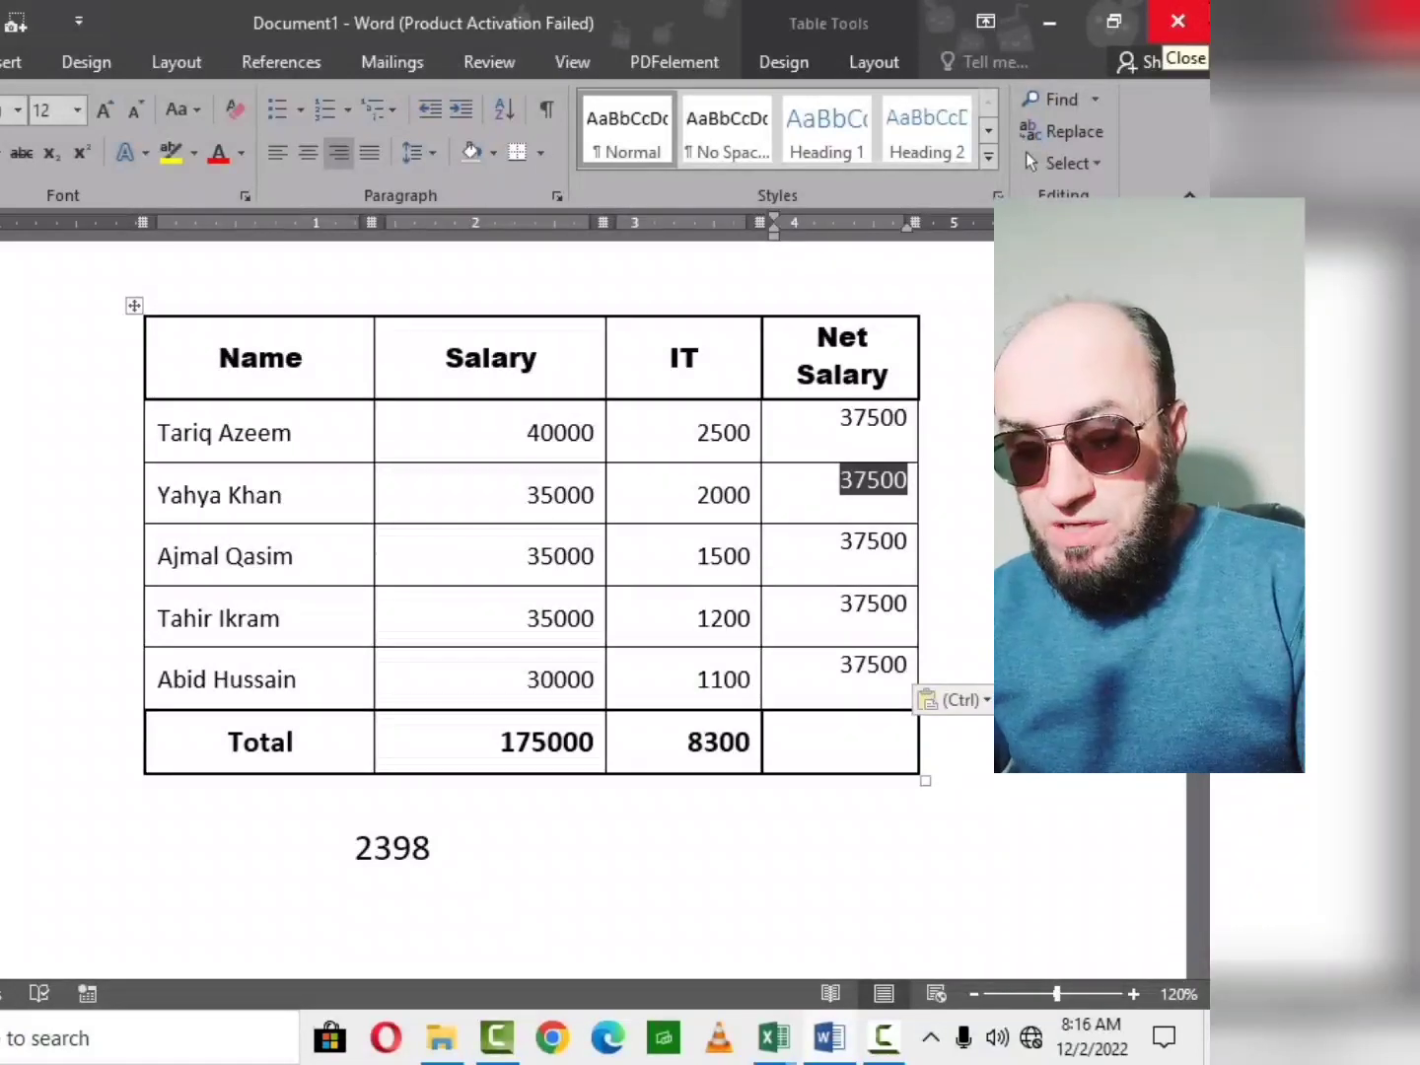
Edit the second row's field code so it references row 3.
key(shift+F9)
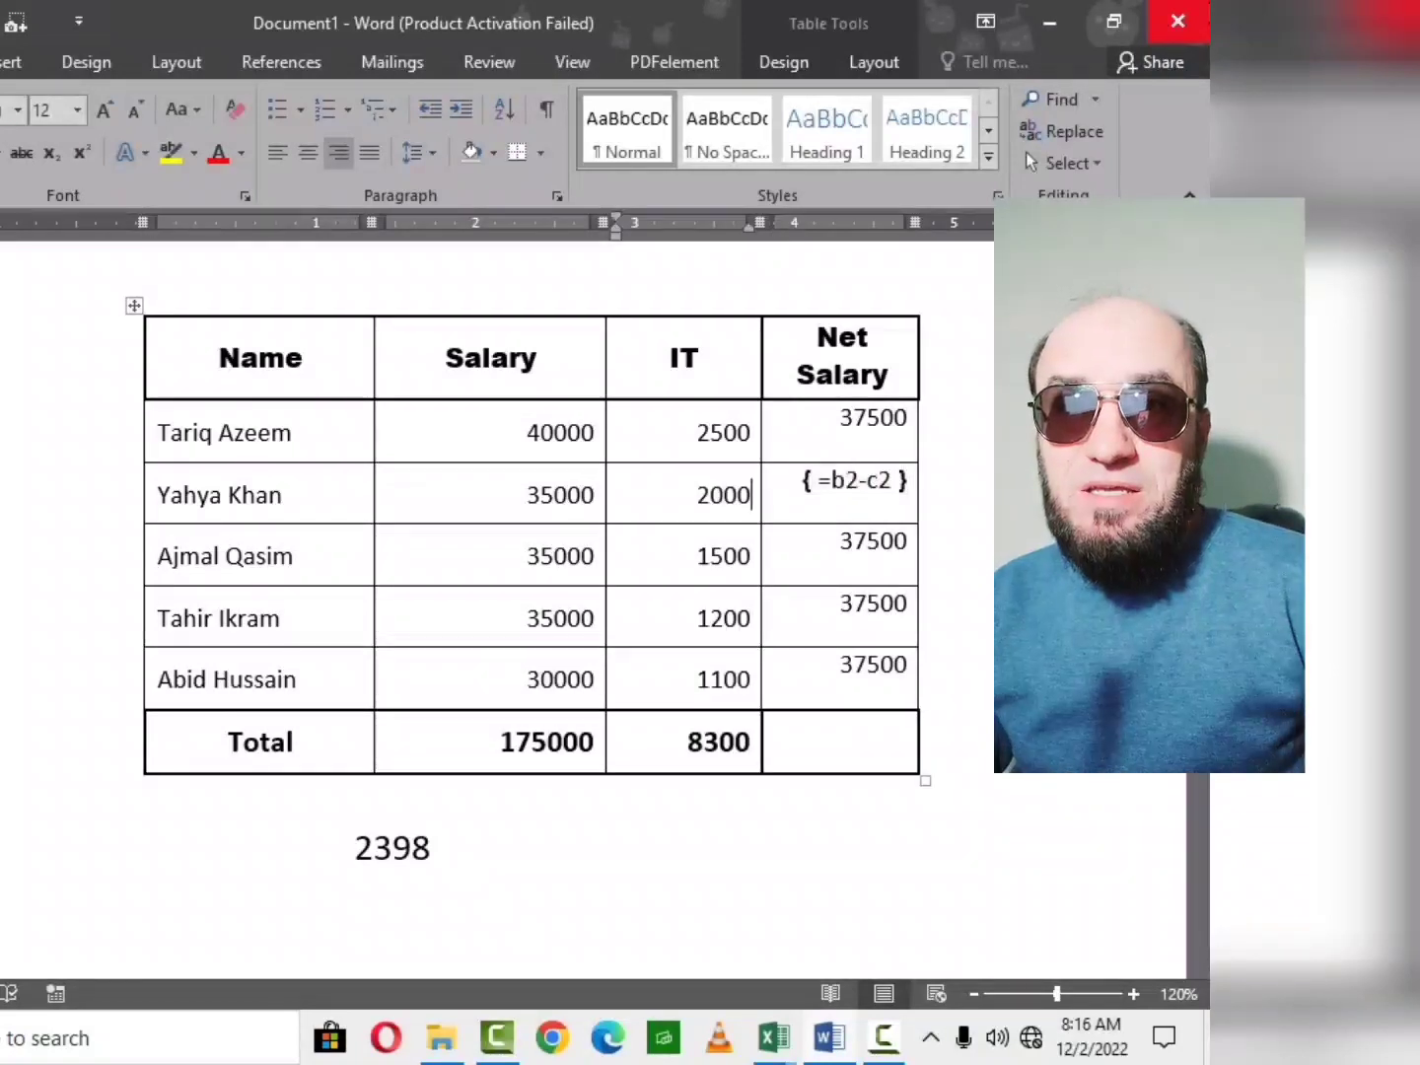
key(shift+Left)
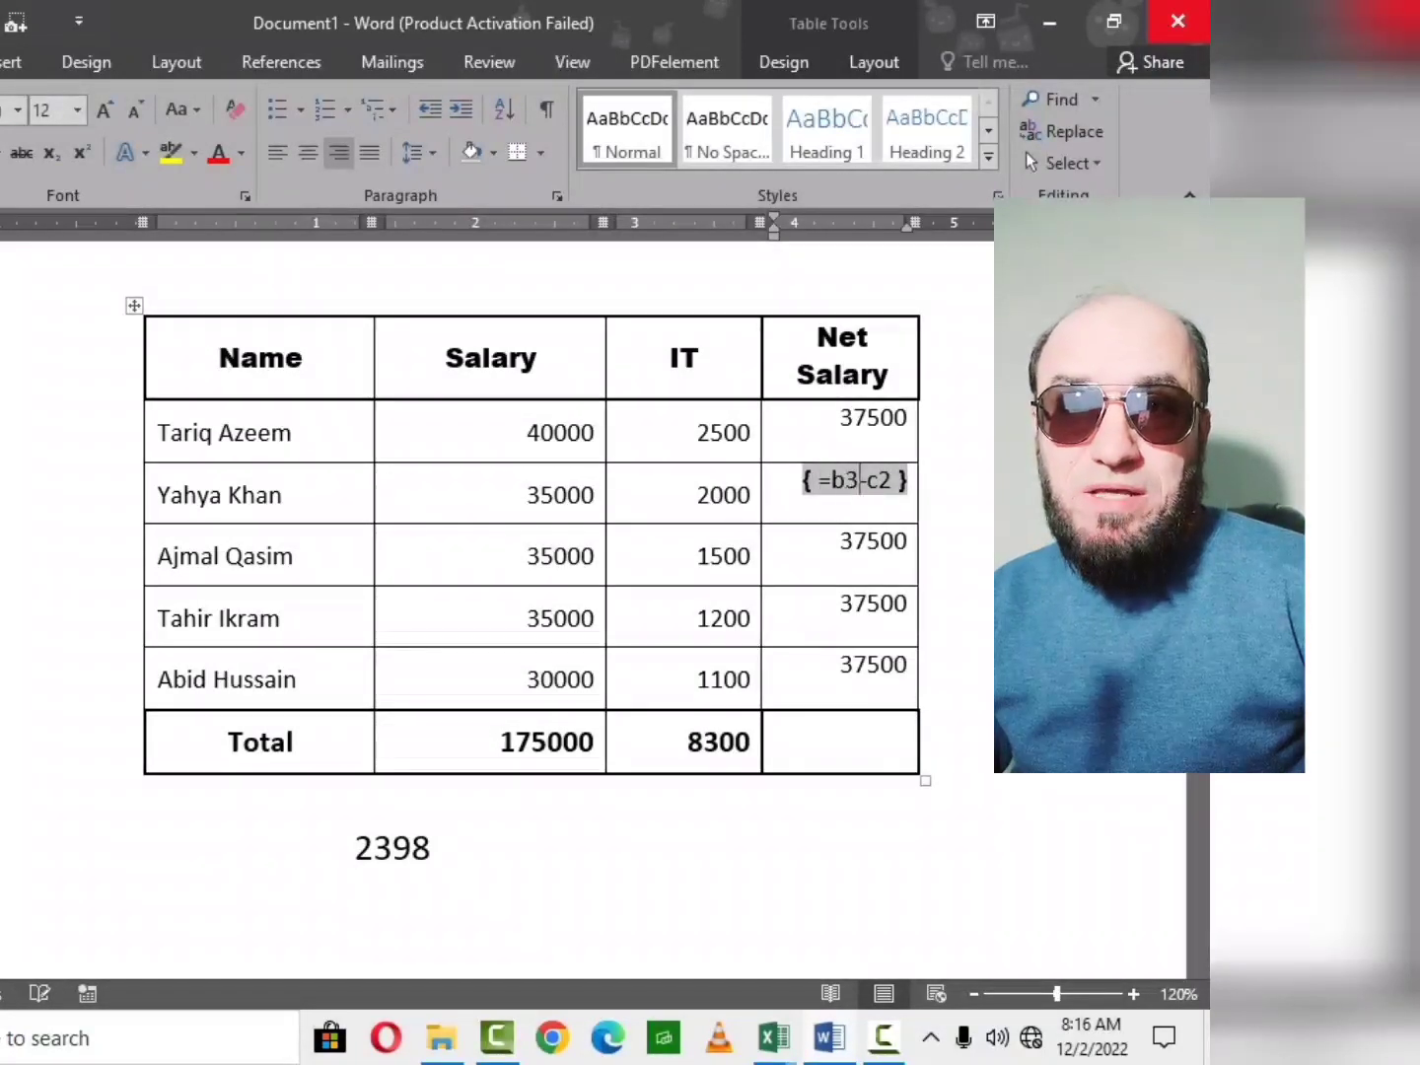
key(Right)
key(Right)
key(shift+Right)
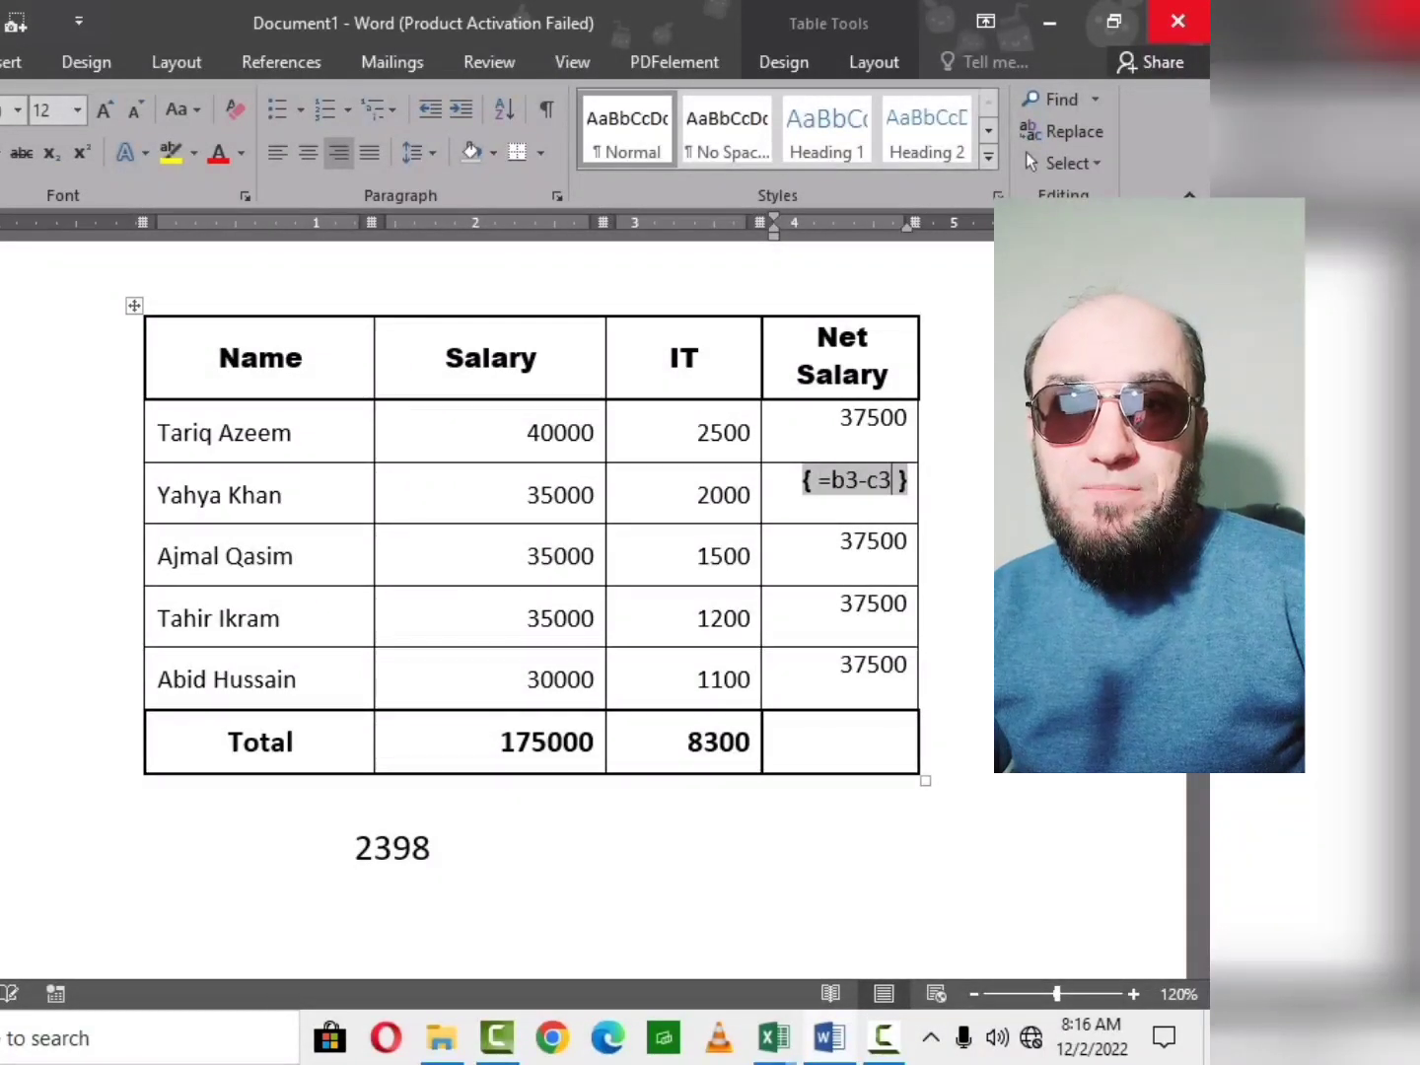
key(Down)
Change the third row's field references from row 2 to row 4.
key(shift+F9)
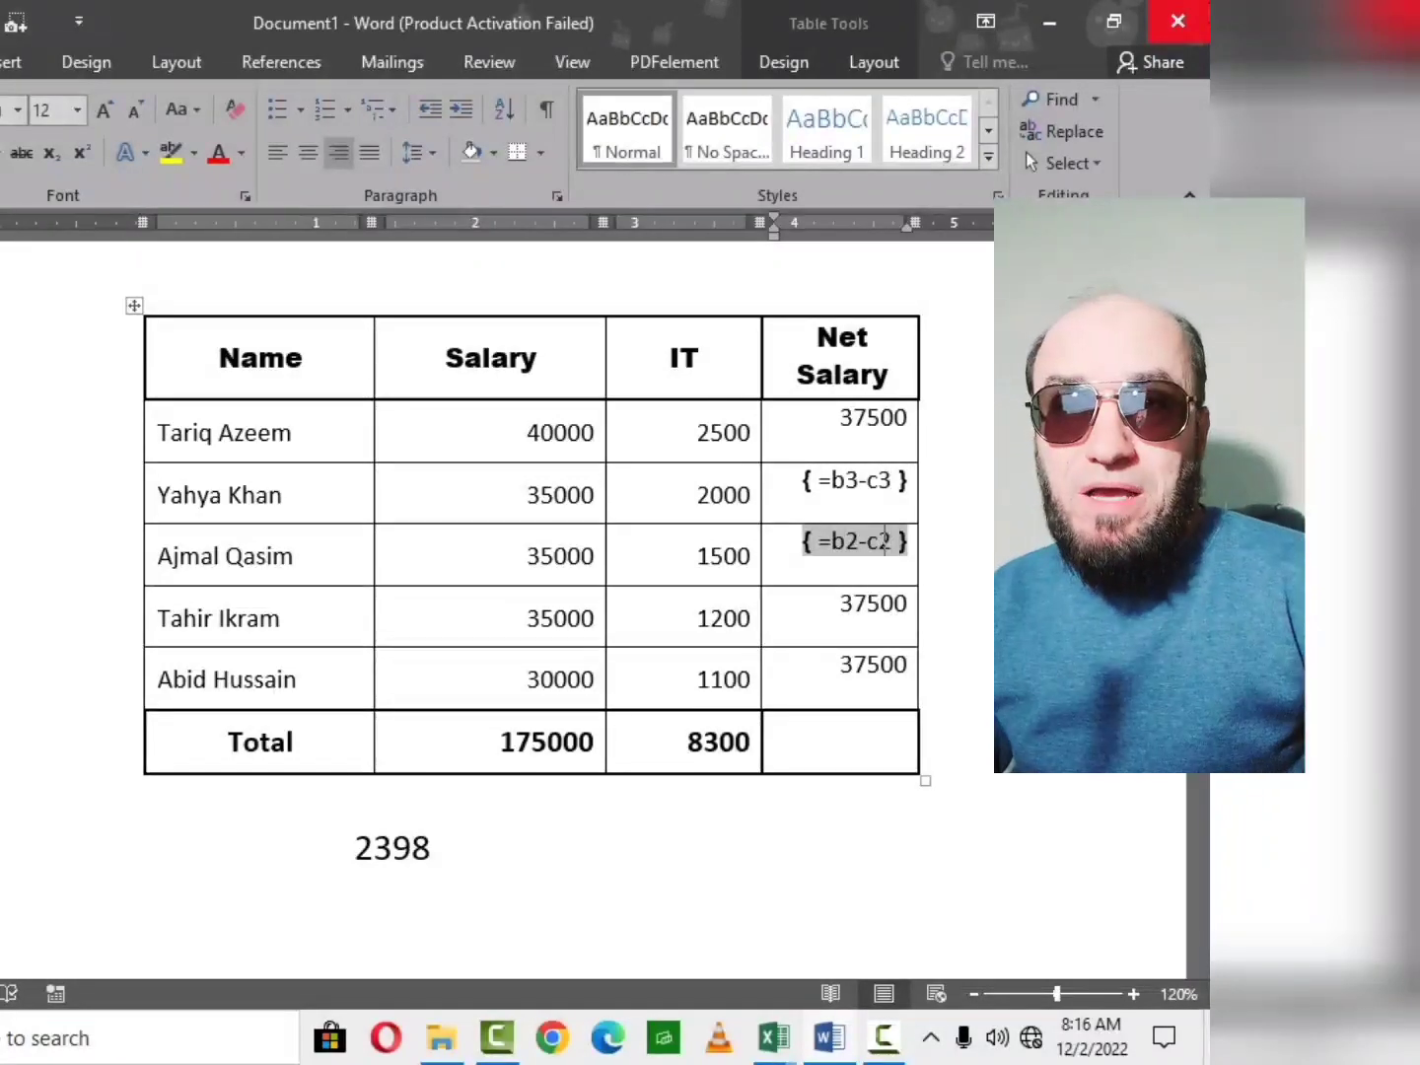
key(Left)
key(Left)
key(Left)
key(shift+Left)
text(4)
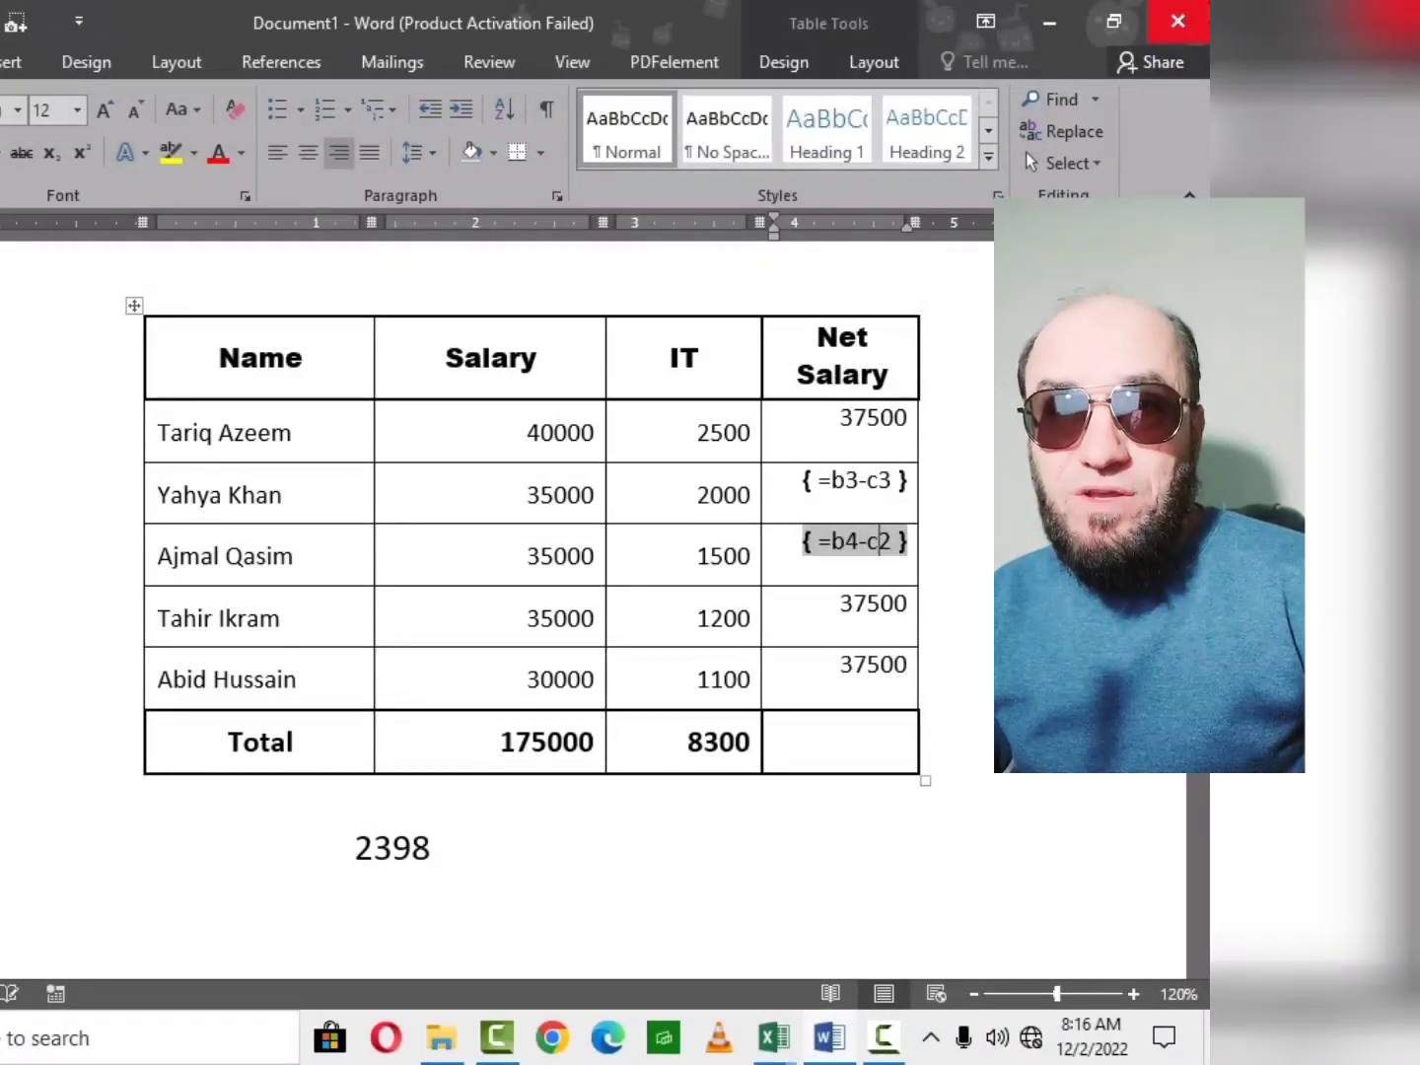
key(shift+Right)
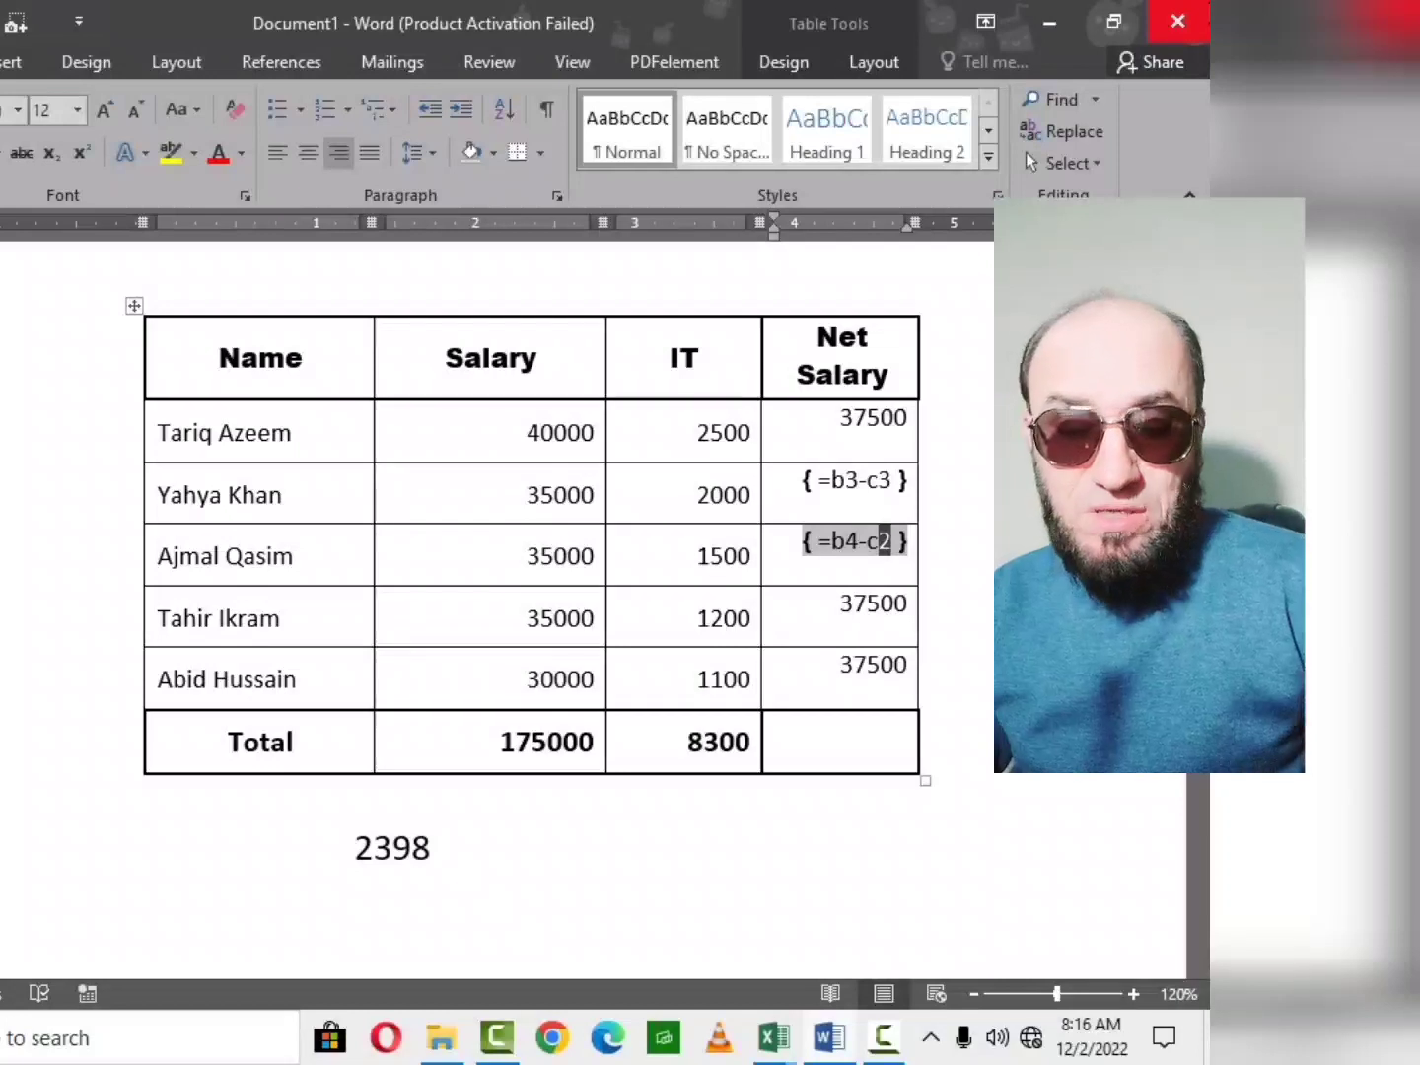
key(Down)
Change the fourth row's field references to row 5.
drag(894, 604, 690, 618)
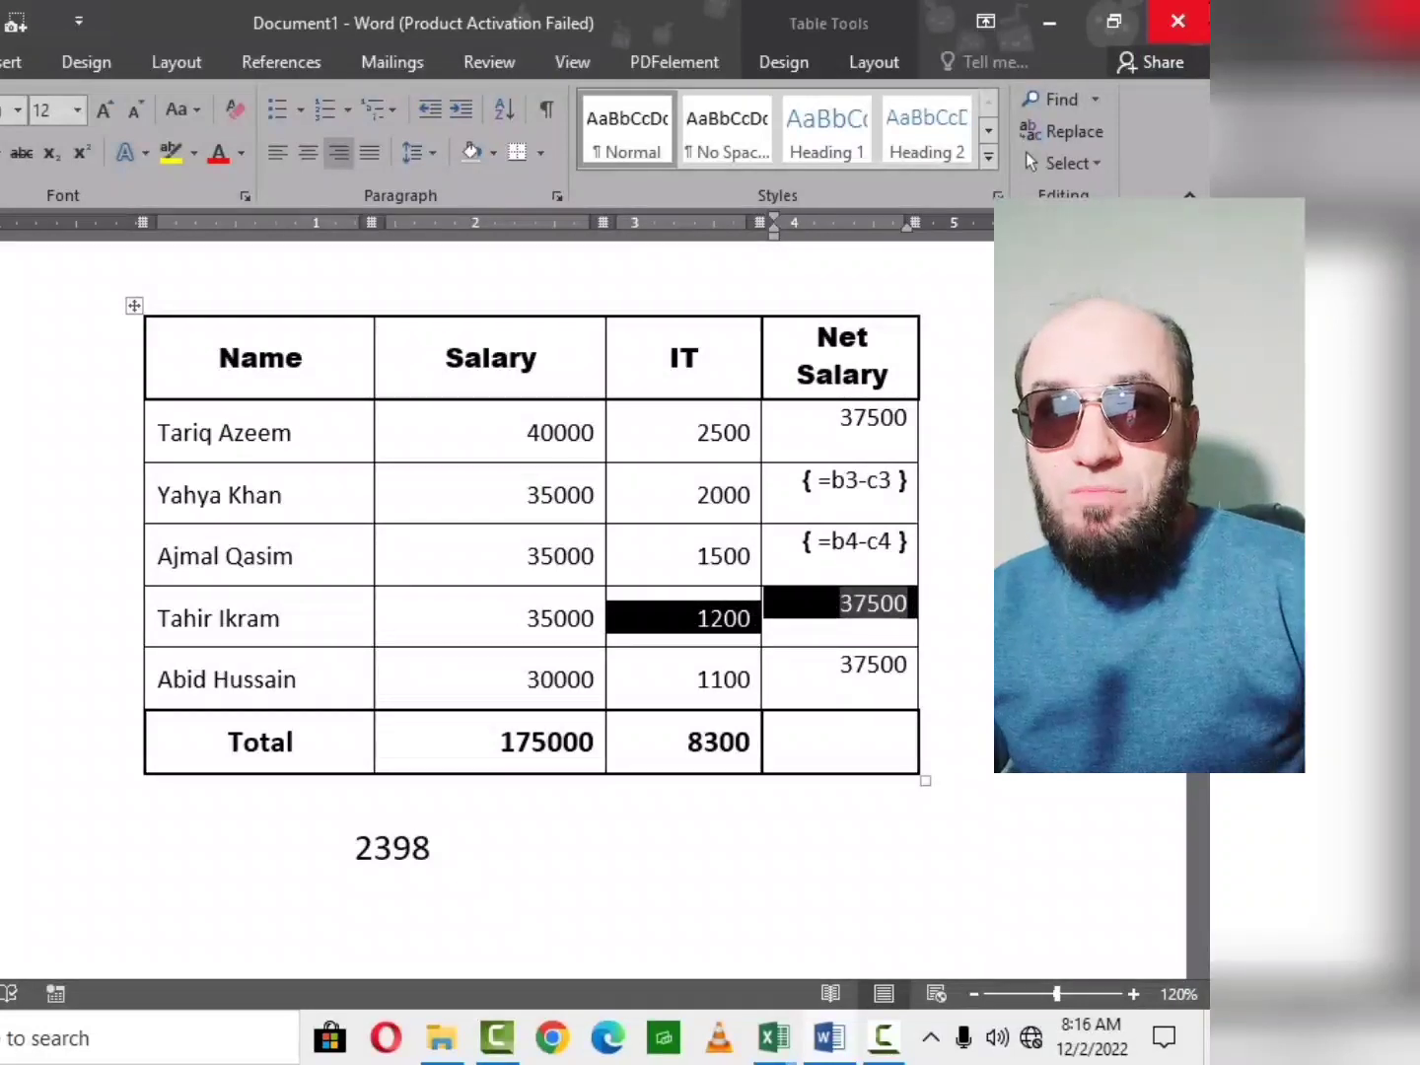
click(882, 613)
key(shift+F9)
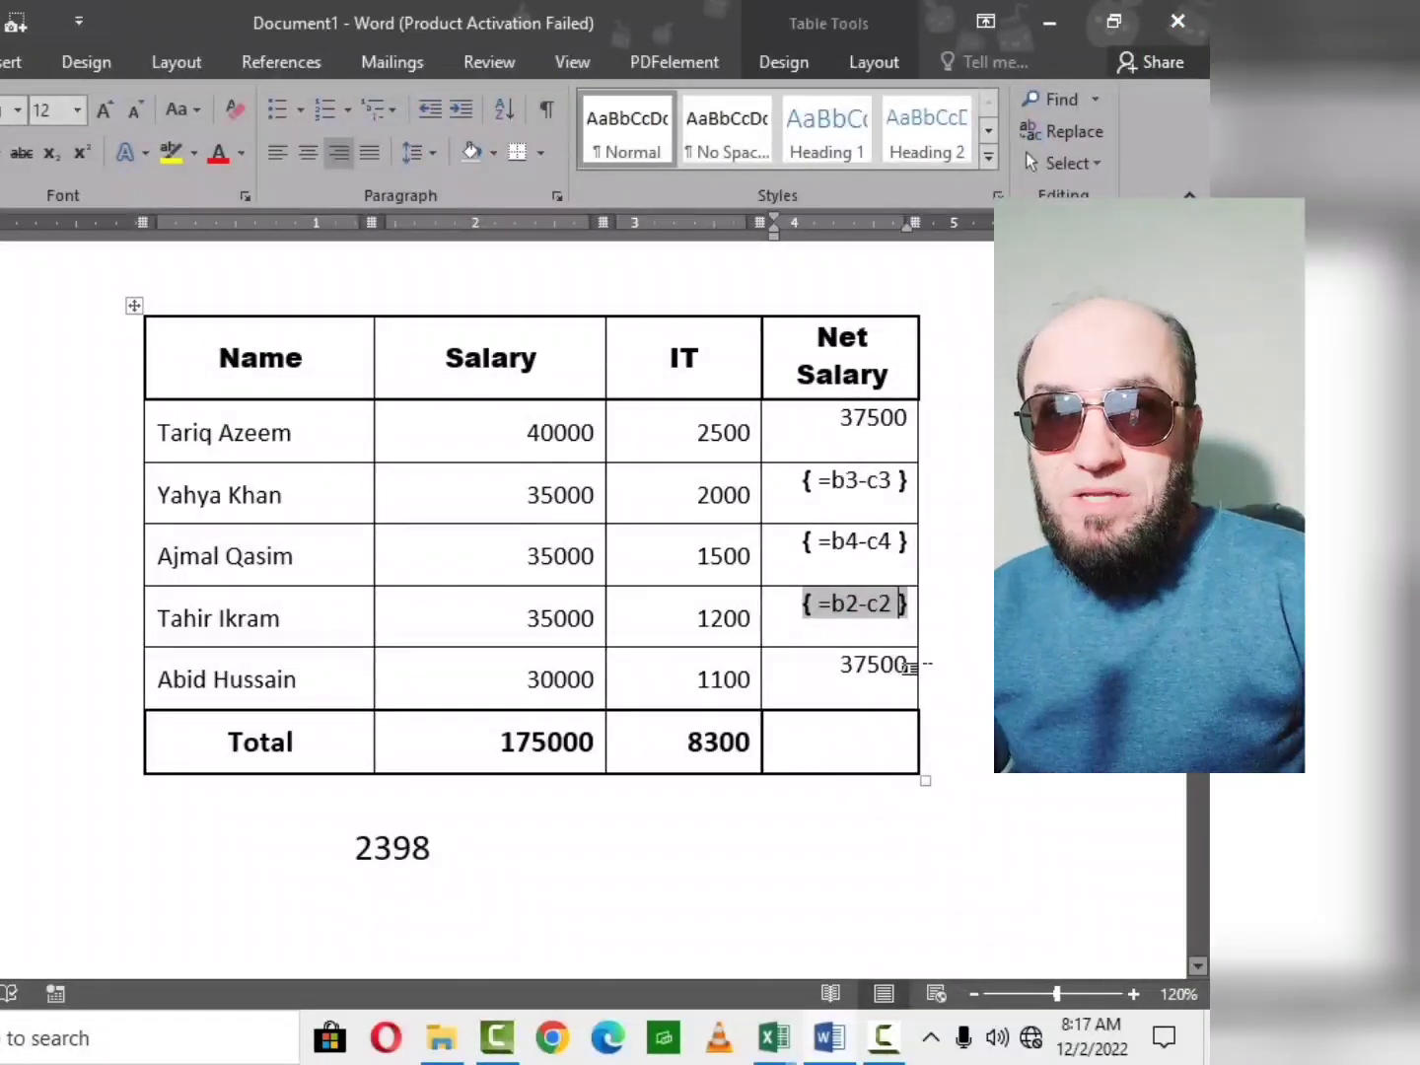
text(5)
key(Right)
key(Right)
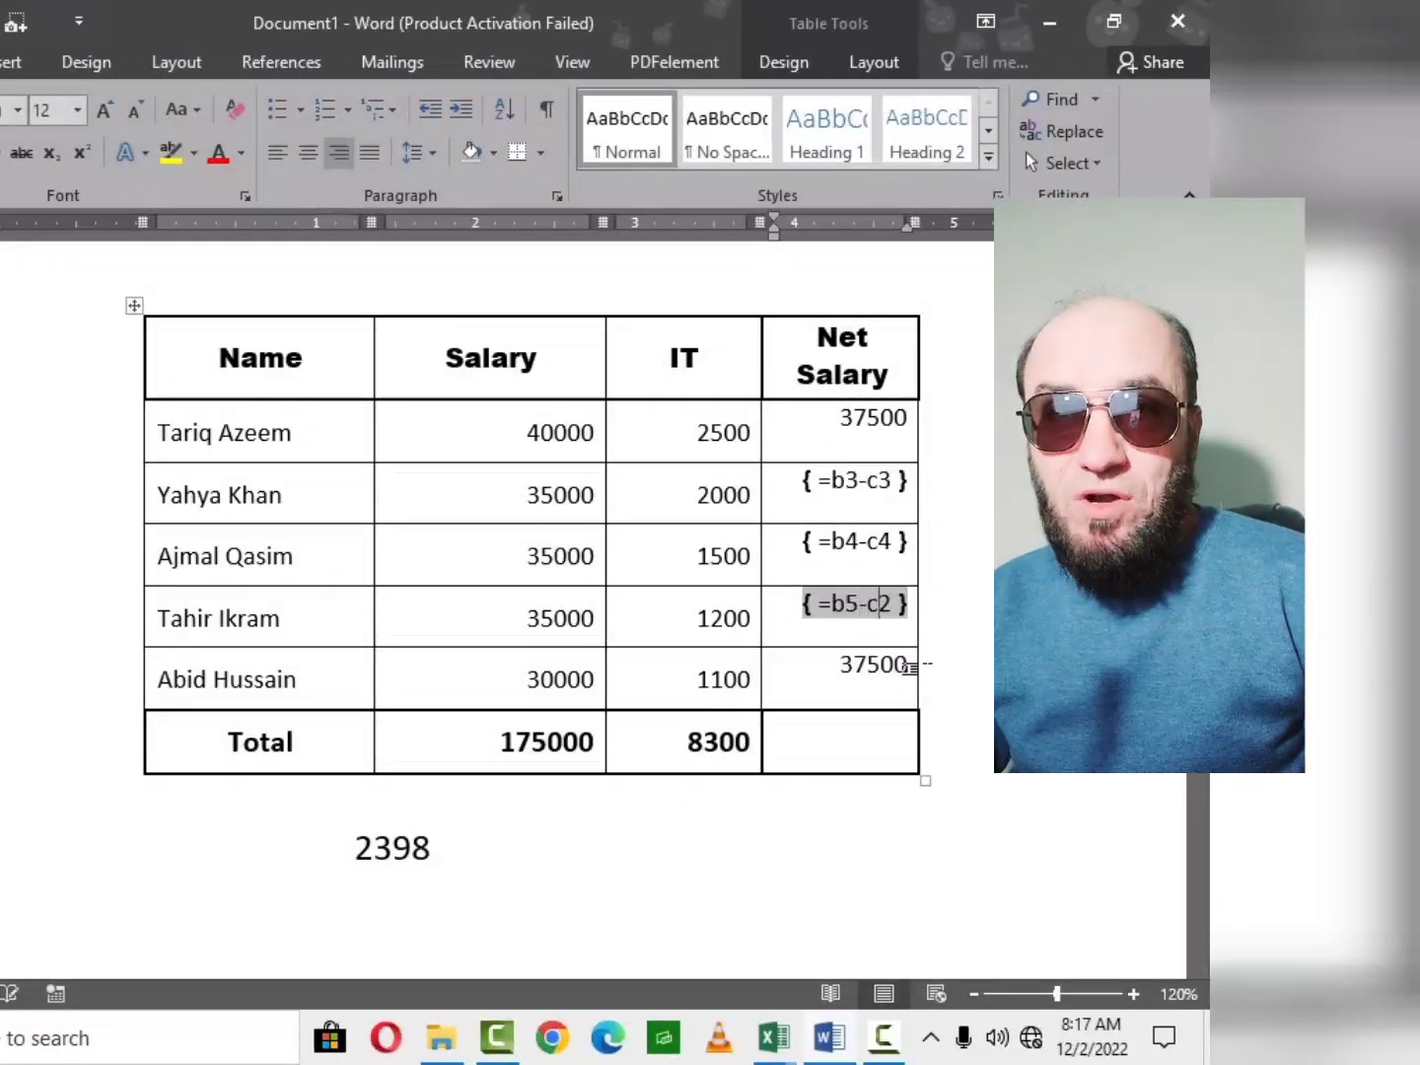
key(shift+Right)
Change the last row's field to =b6-c6.
click(909, 667)
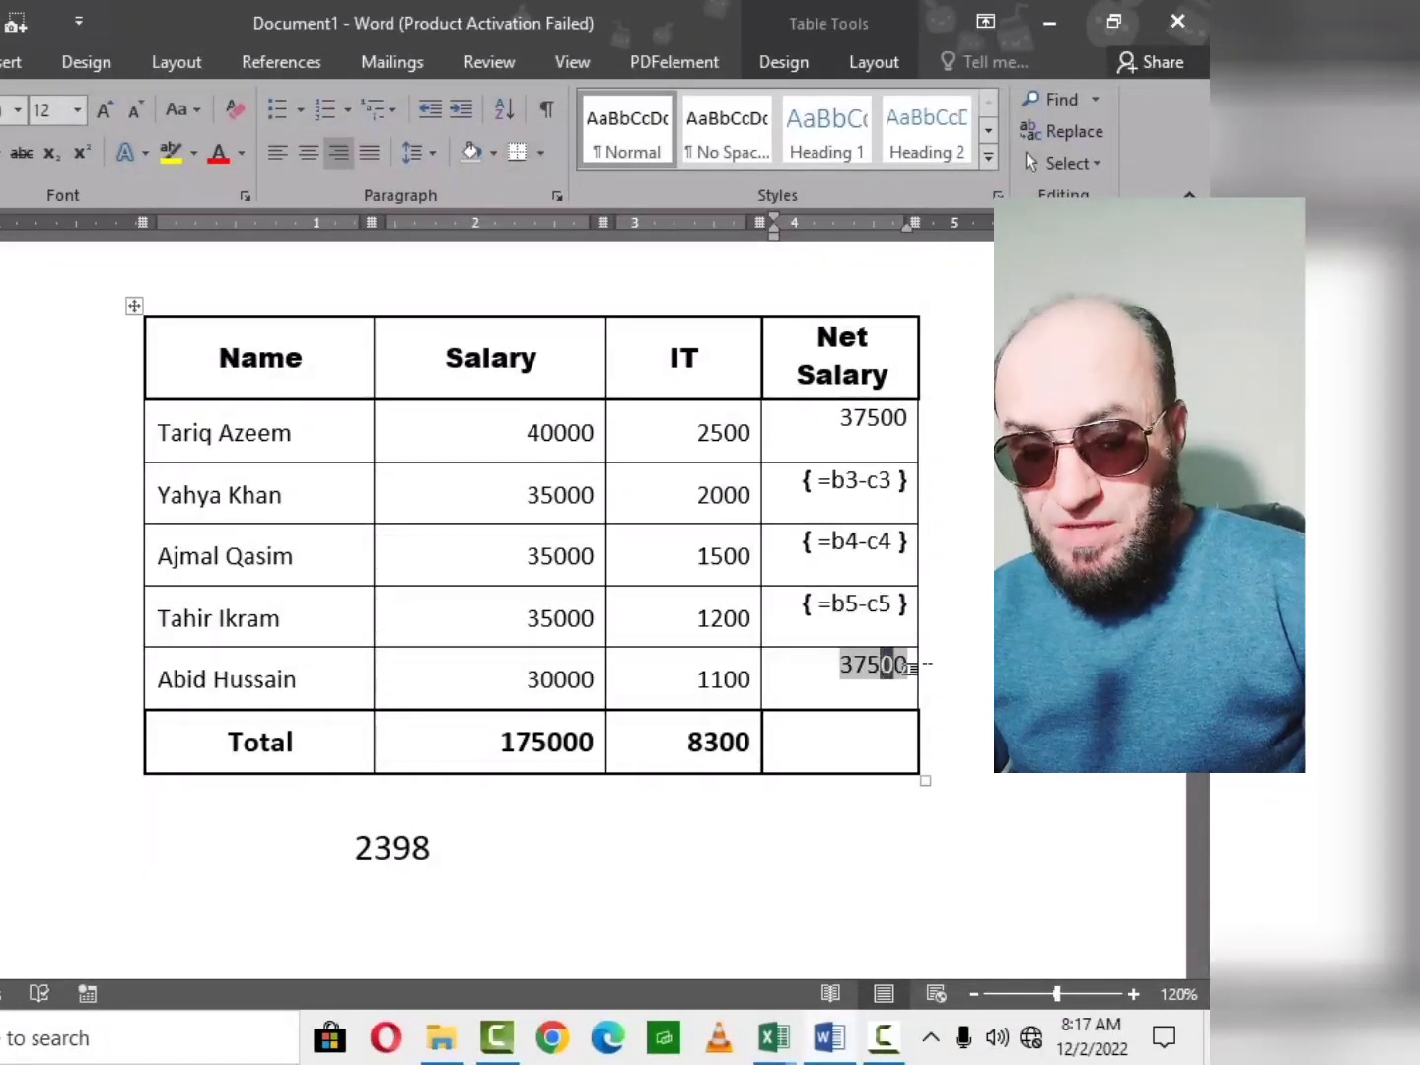
click(909, 668)
key(shift+Left)
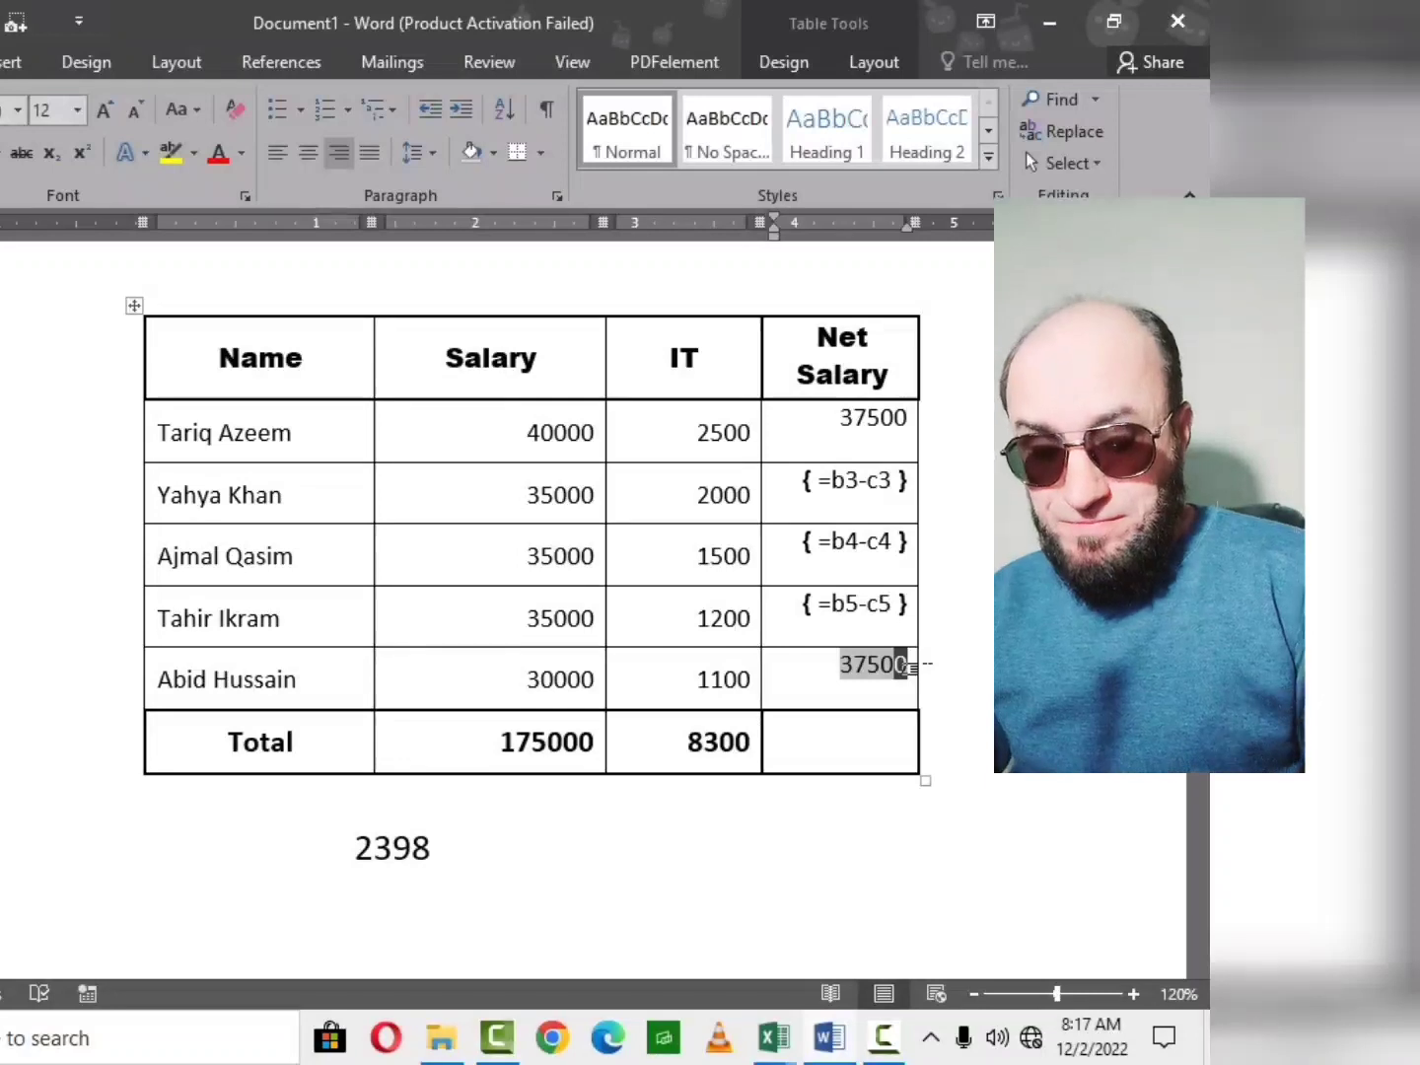
key(shift+F9)
text({ =b6-c2 })
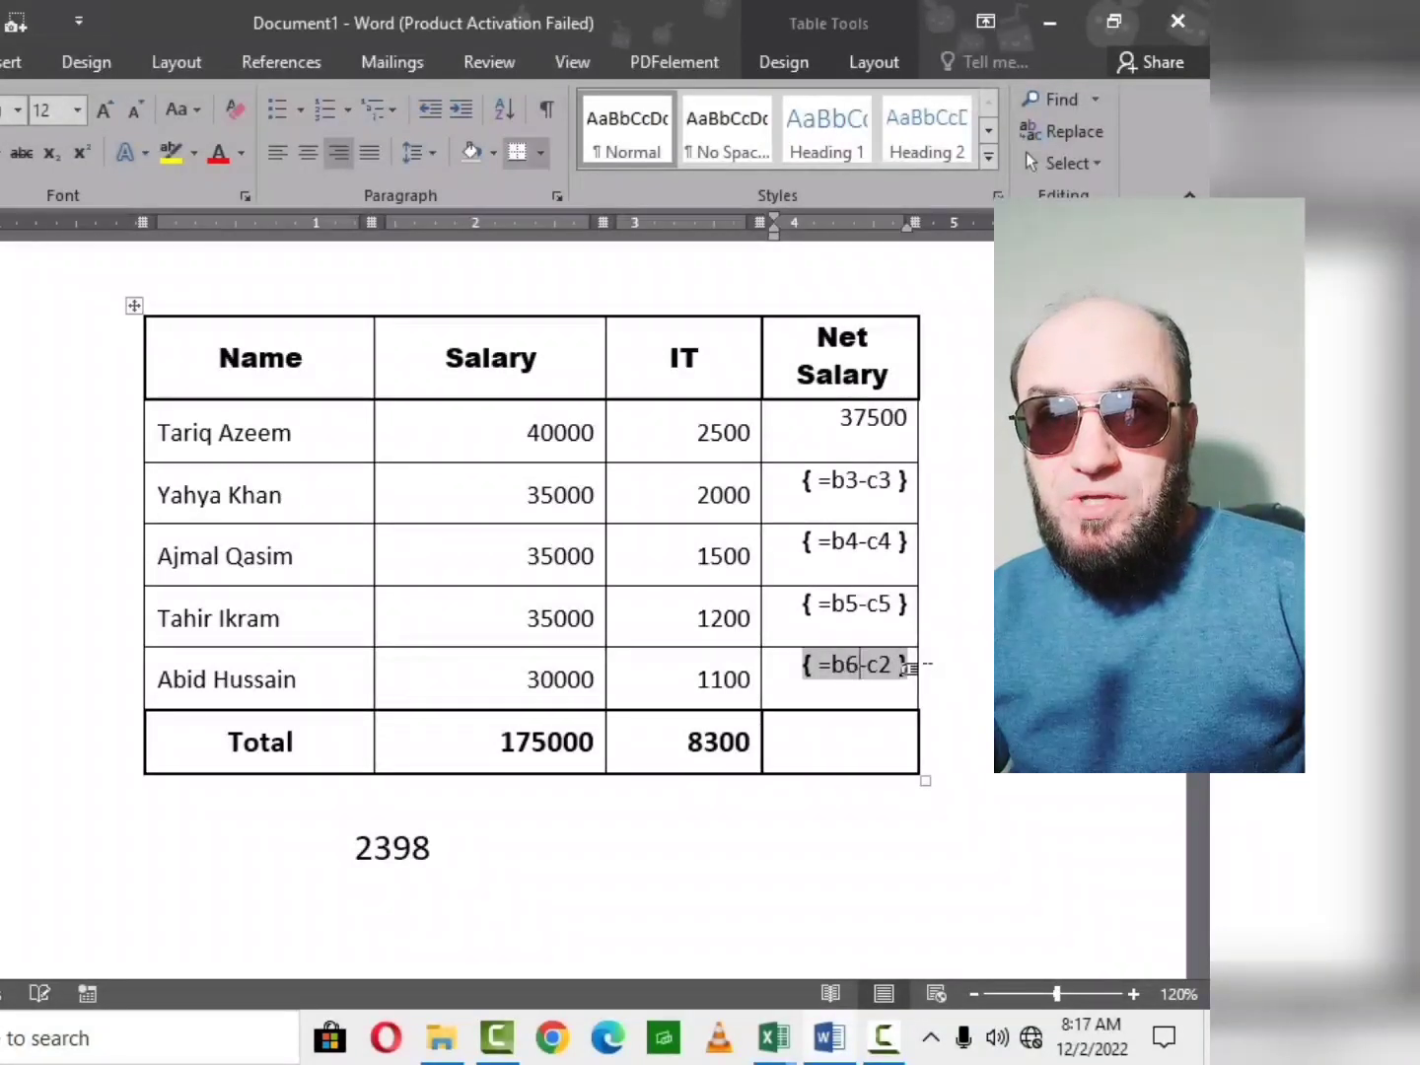
key(shift+Right)
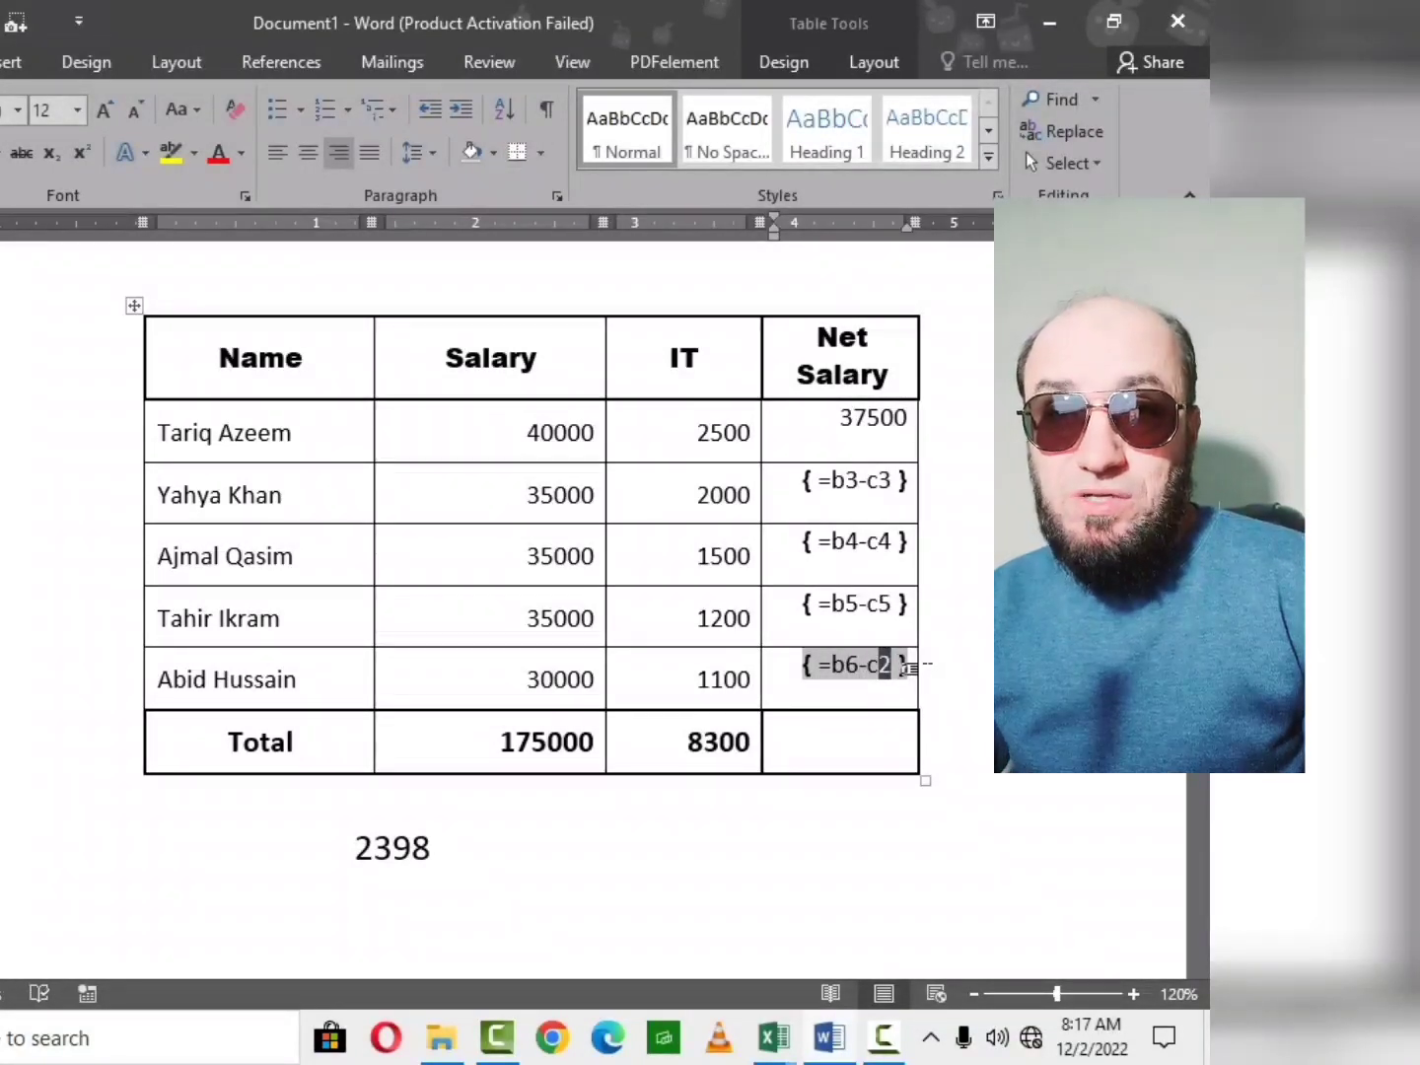
text(6)
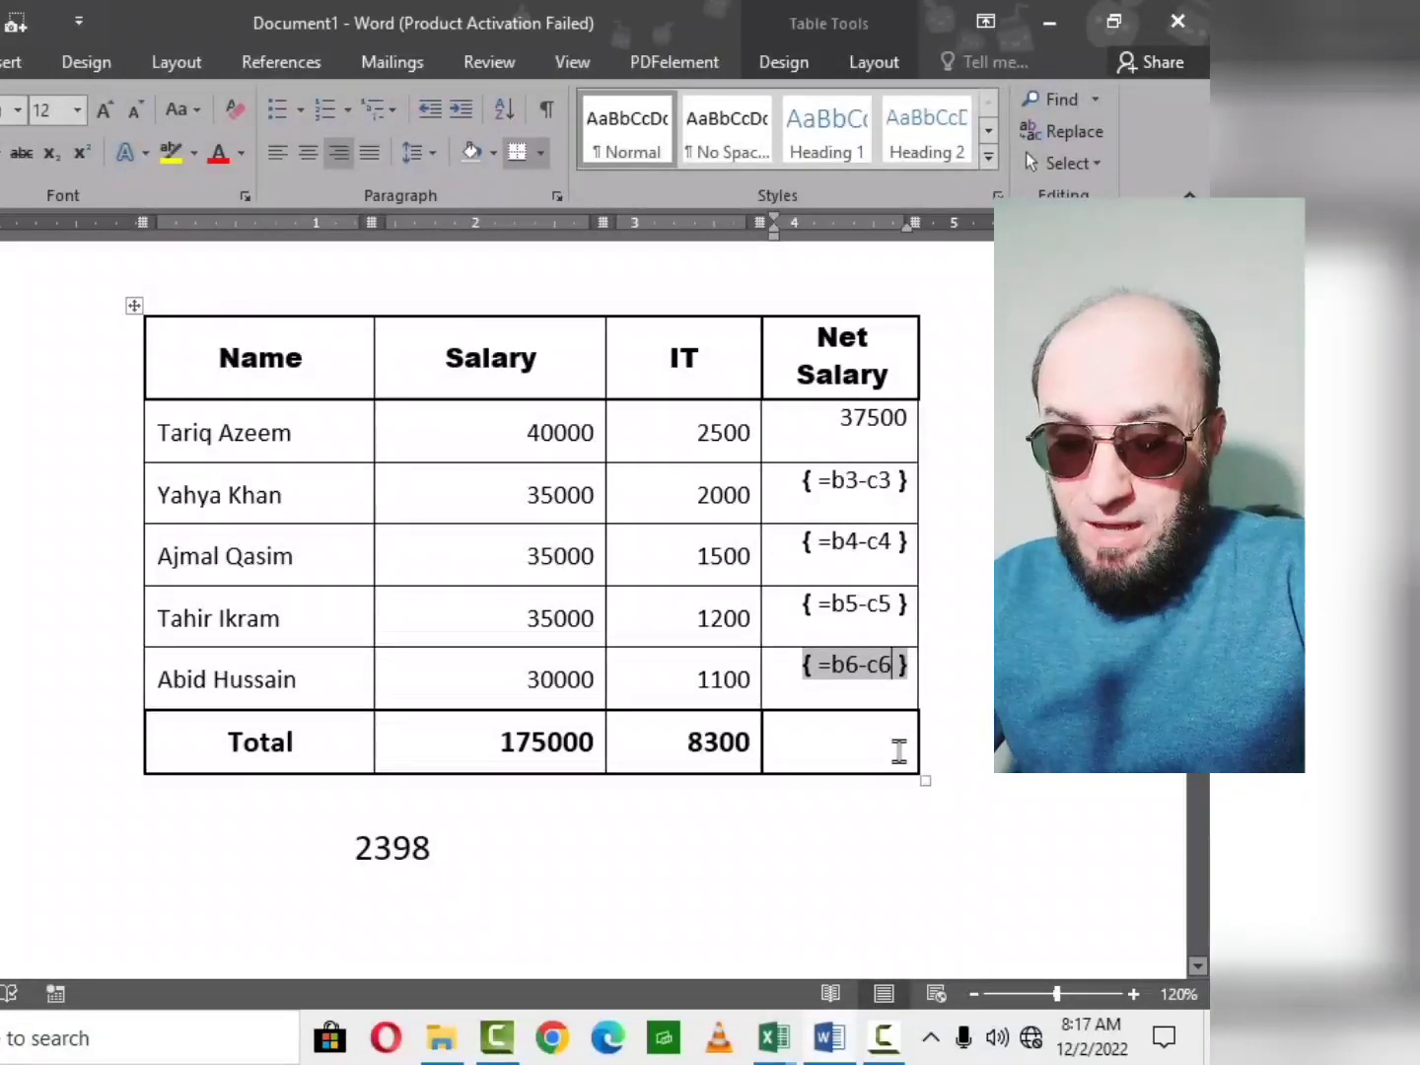
Update the edited fields to show 33000, 33500, 33800 and 28900.
key(F9)
click(864, 605)
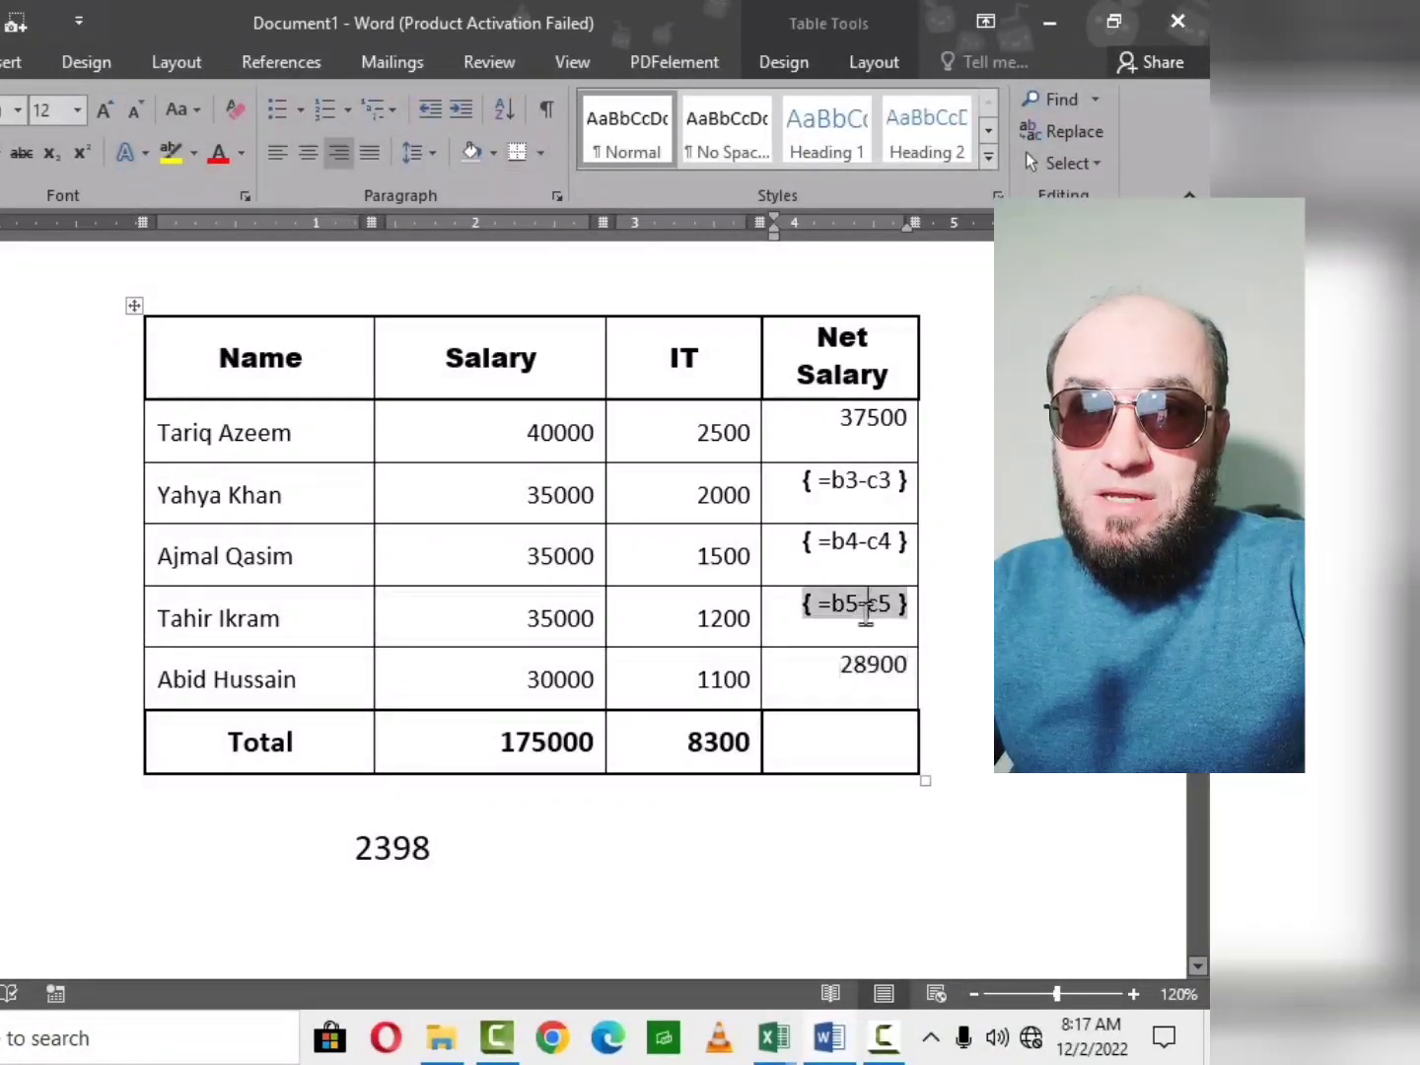
key(F9)
key(Up)
key(F9)
key(Up)
key(F9)
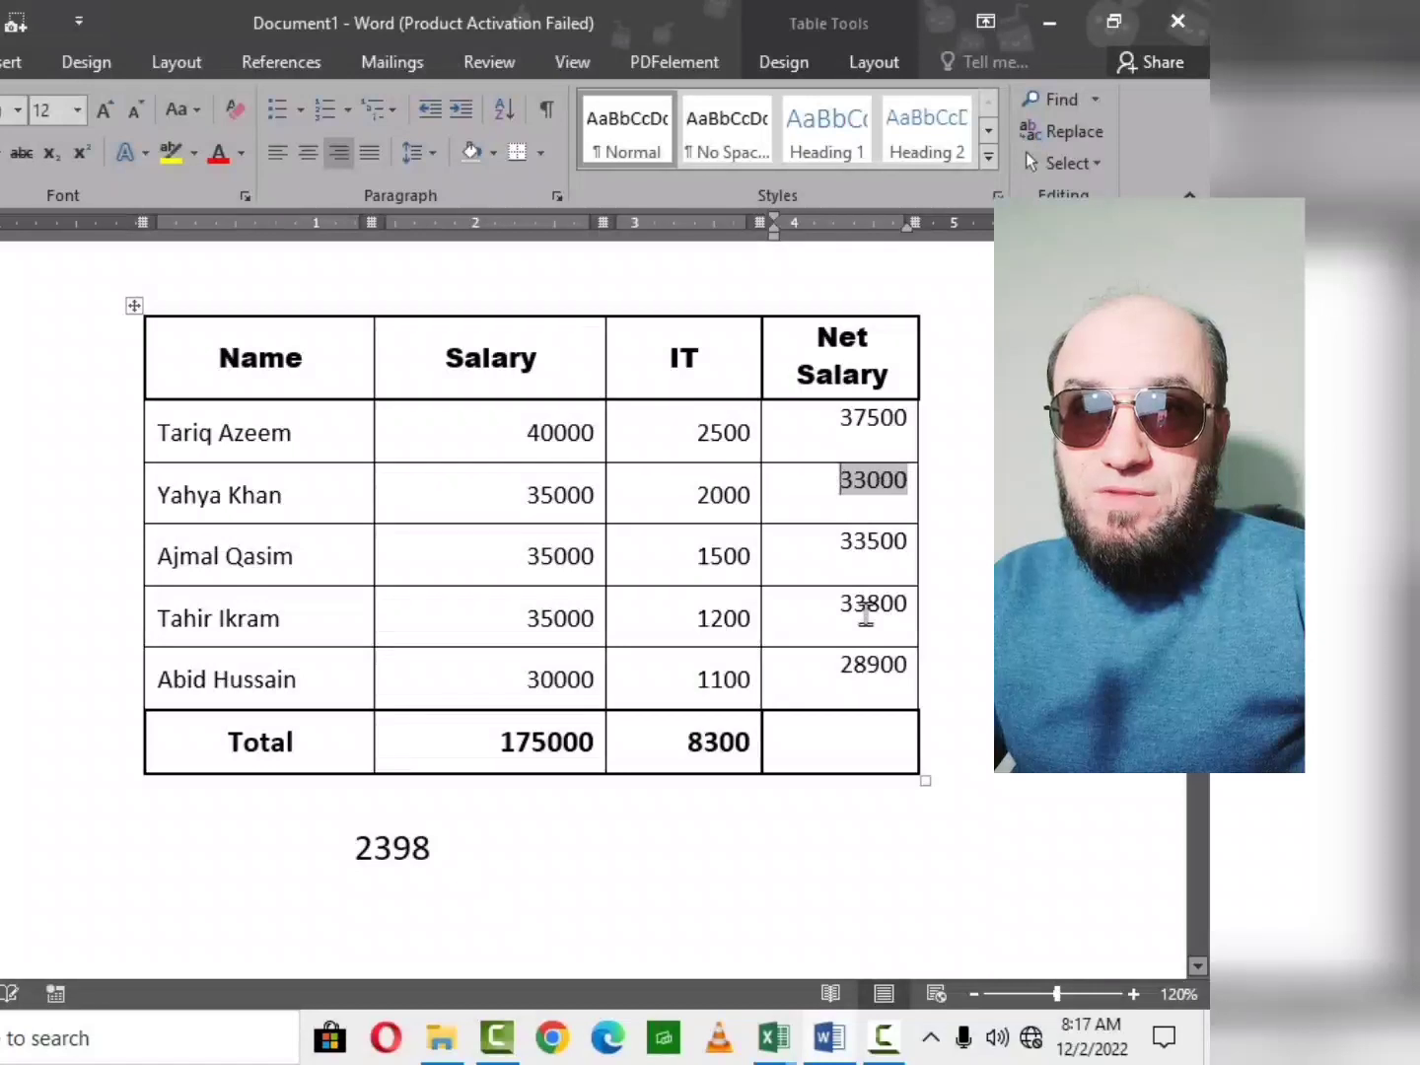
key(Down)
key(Down)
Insert a =sum(above) field in the Net Salary total cell, showing 166700.
click(866, 721)
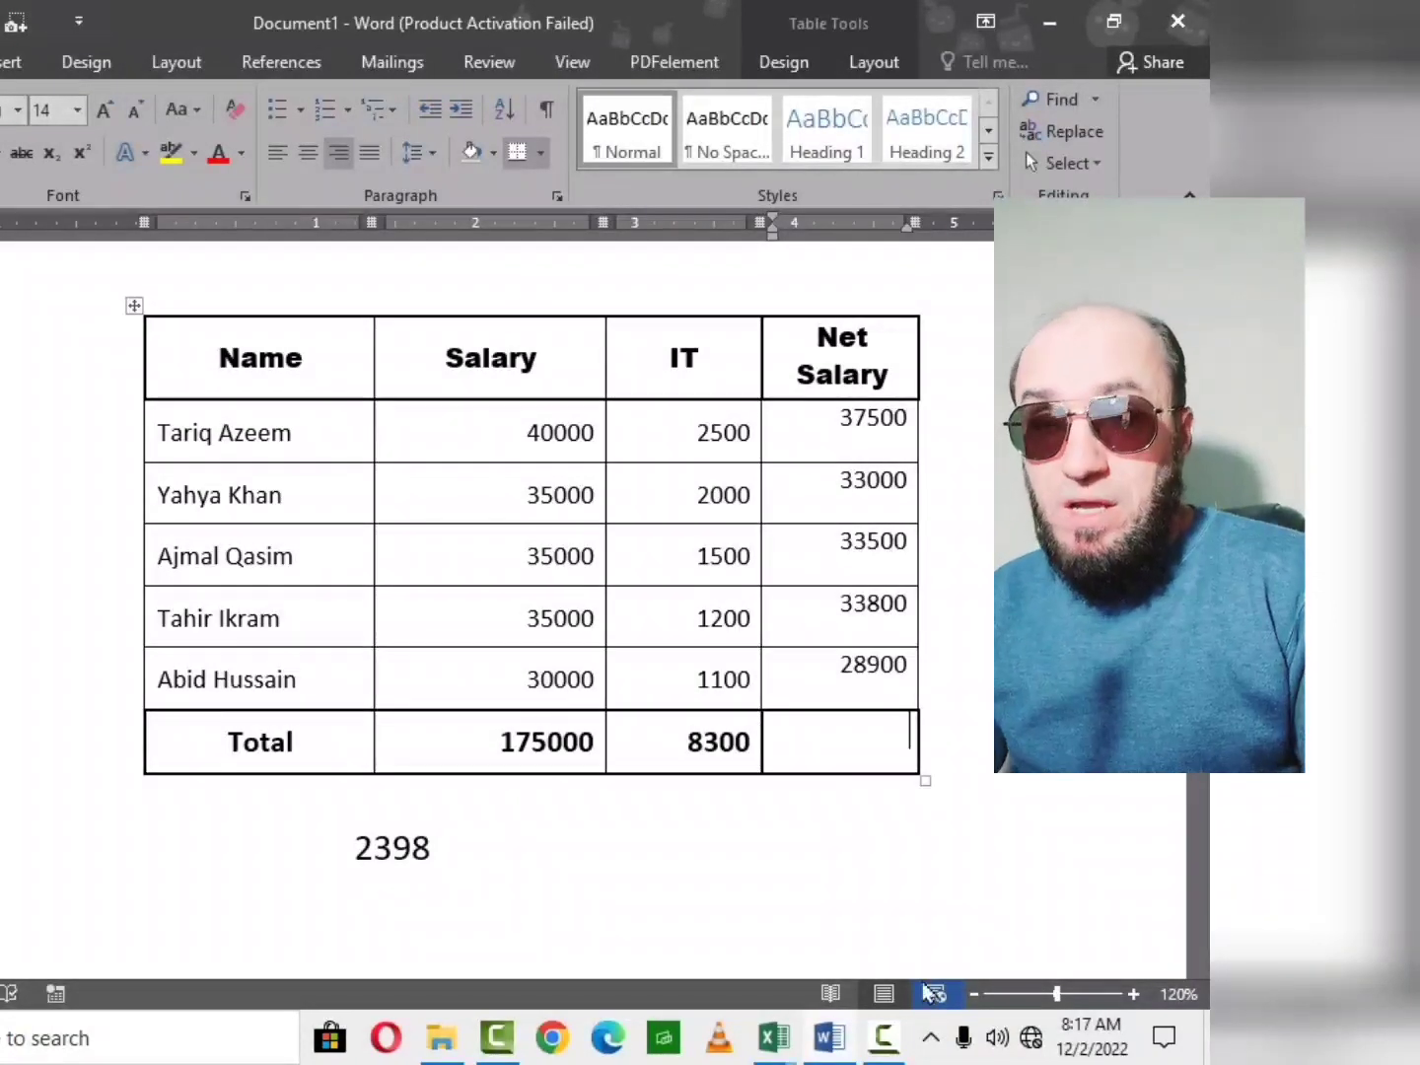
key(ctrl+F9)
text(=sum)
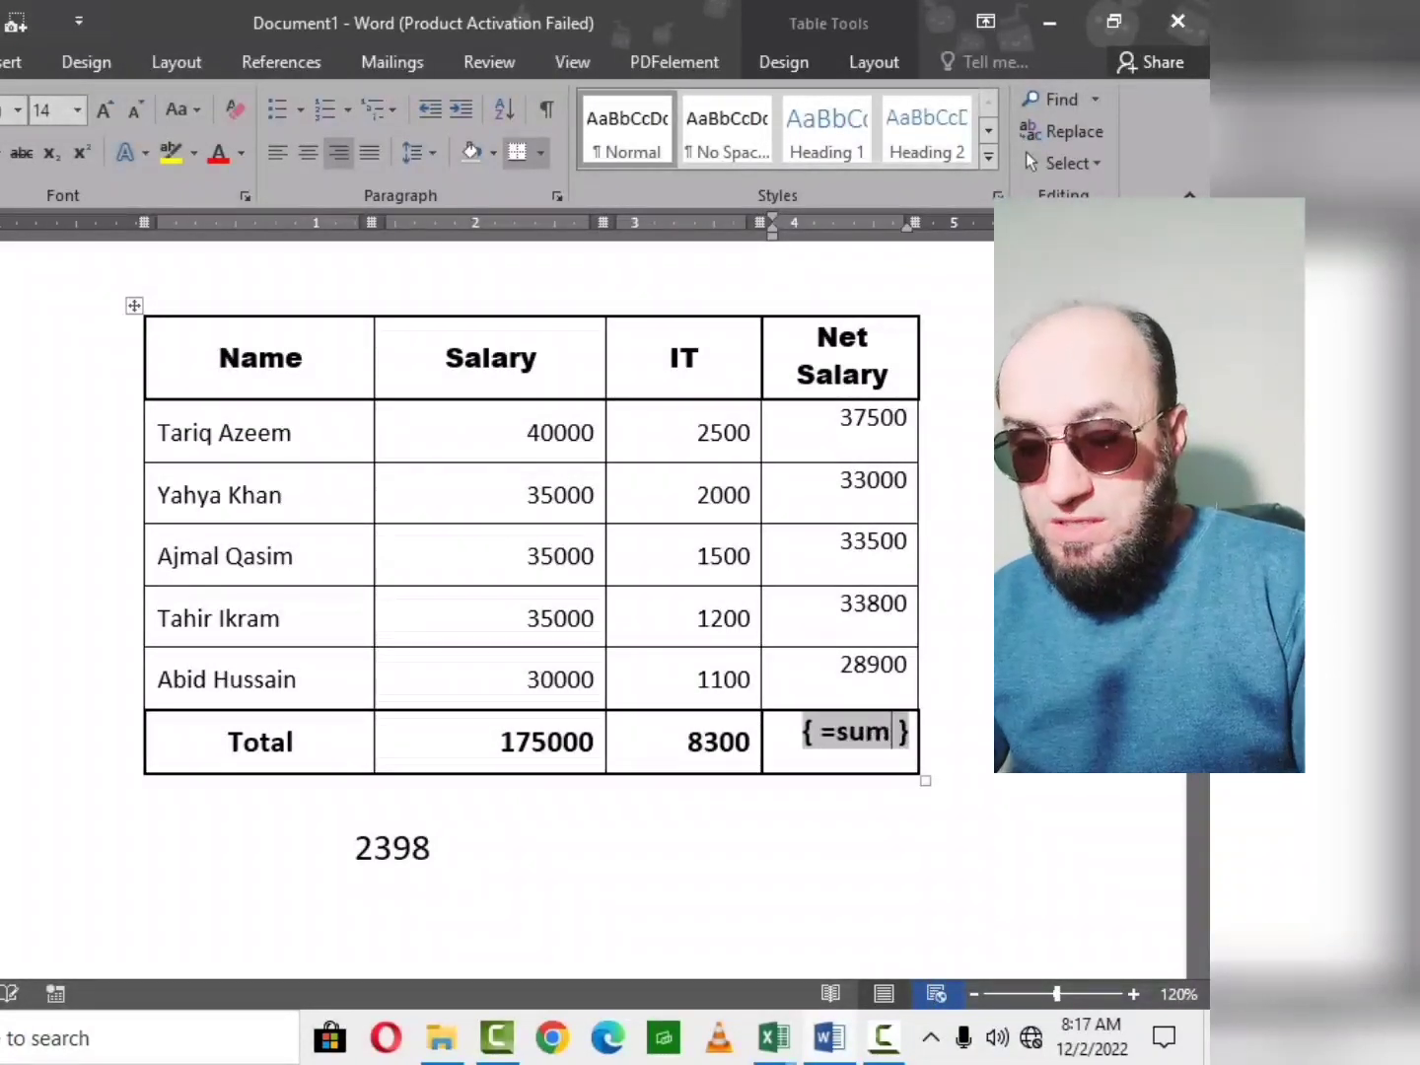
text(()
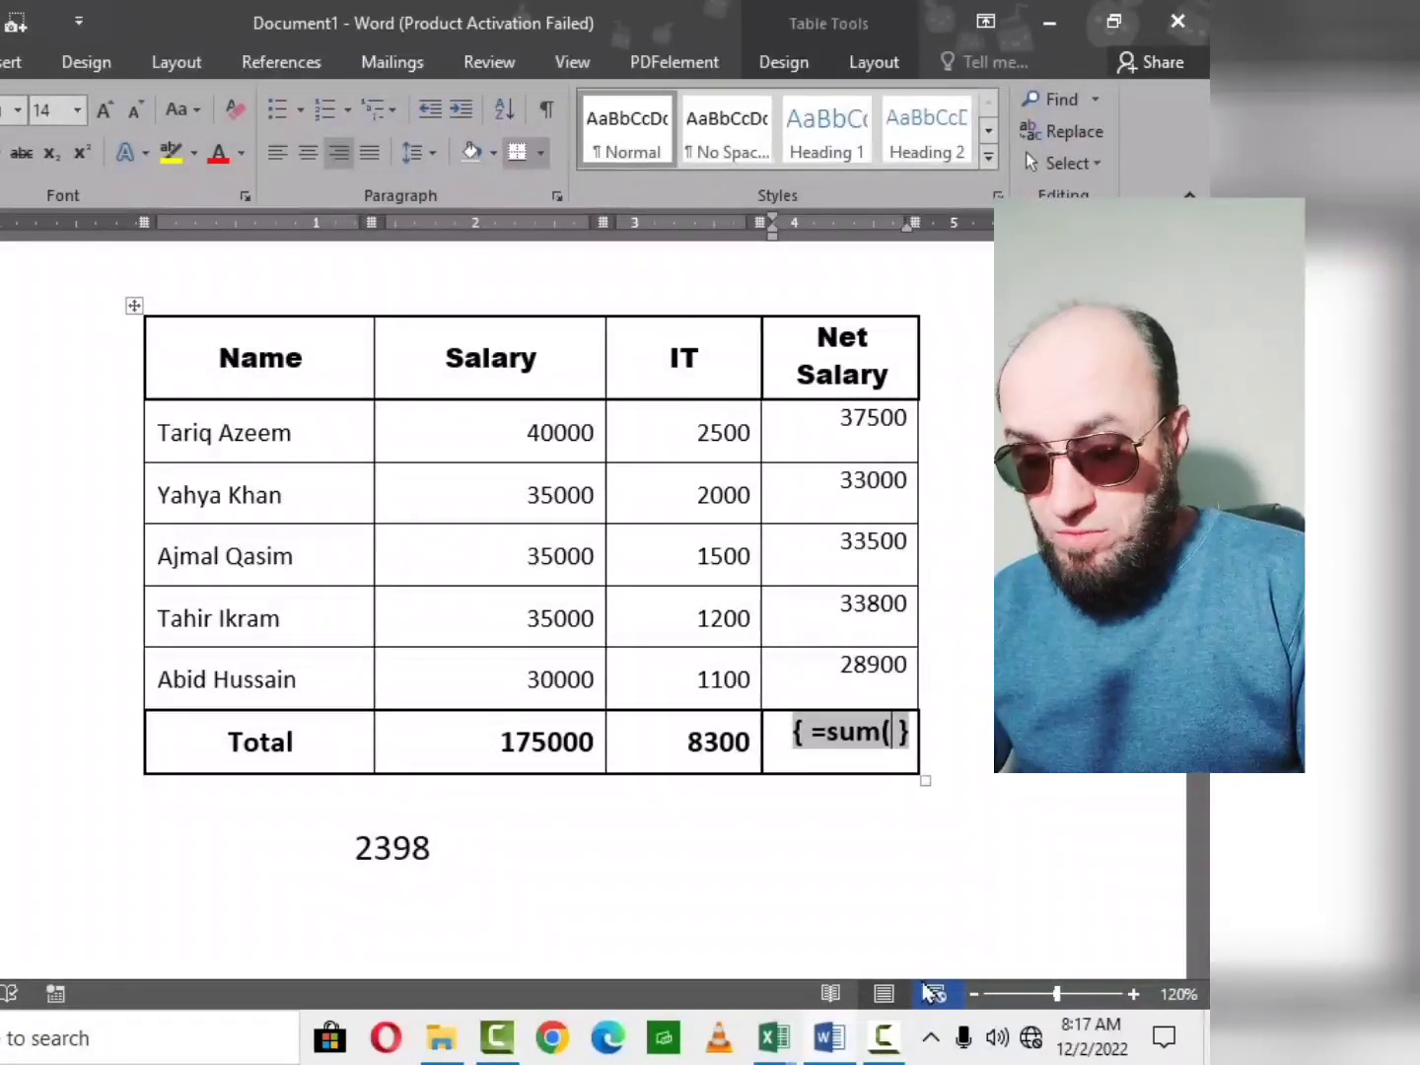
text(above)
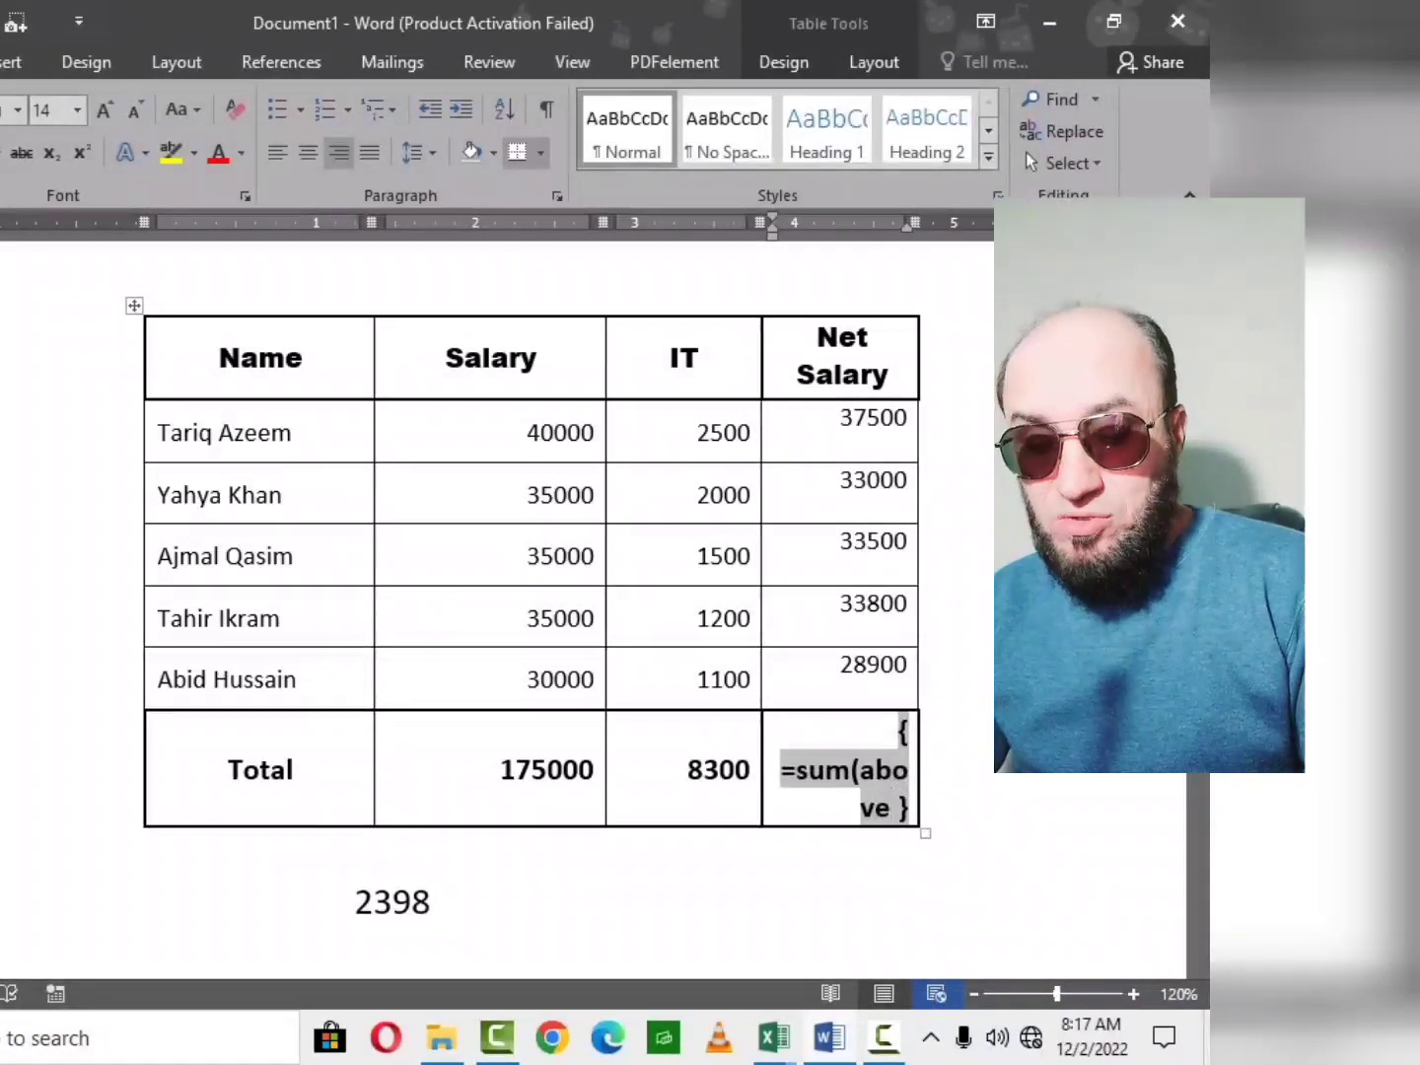
text(0)
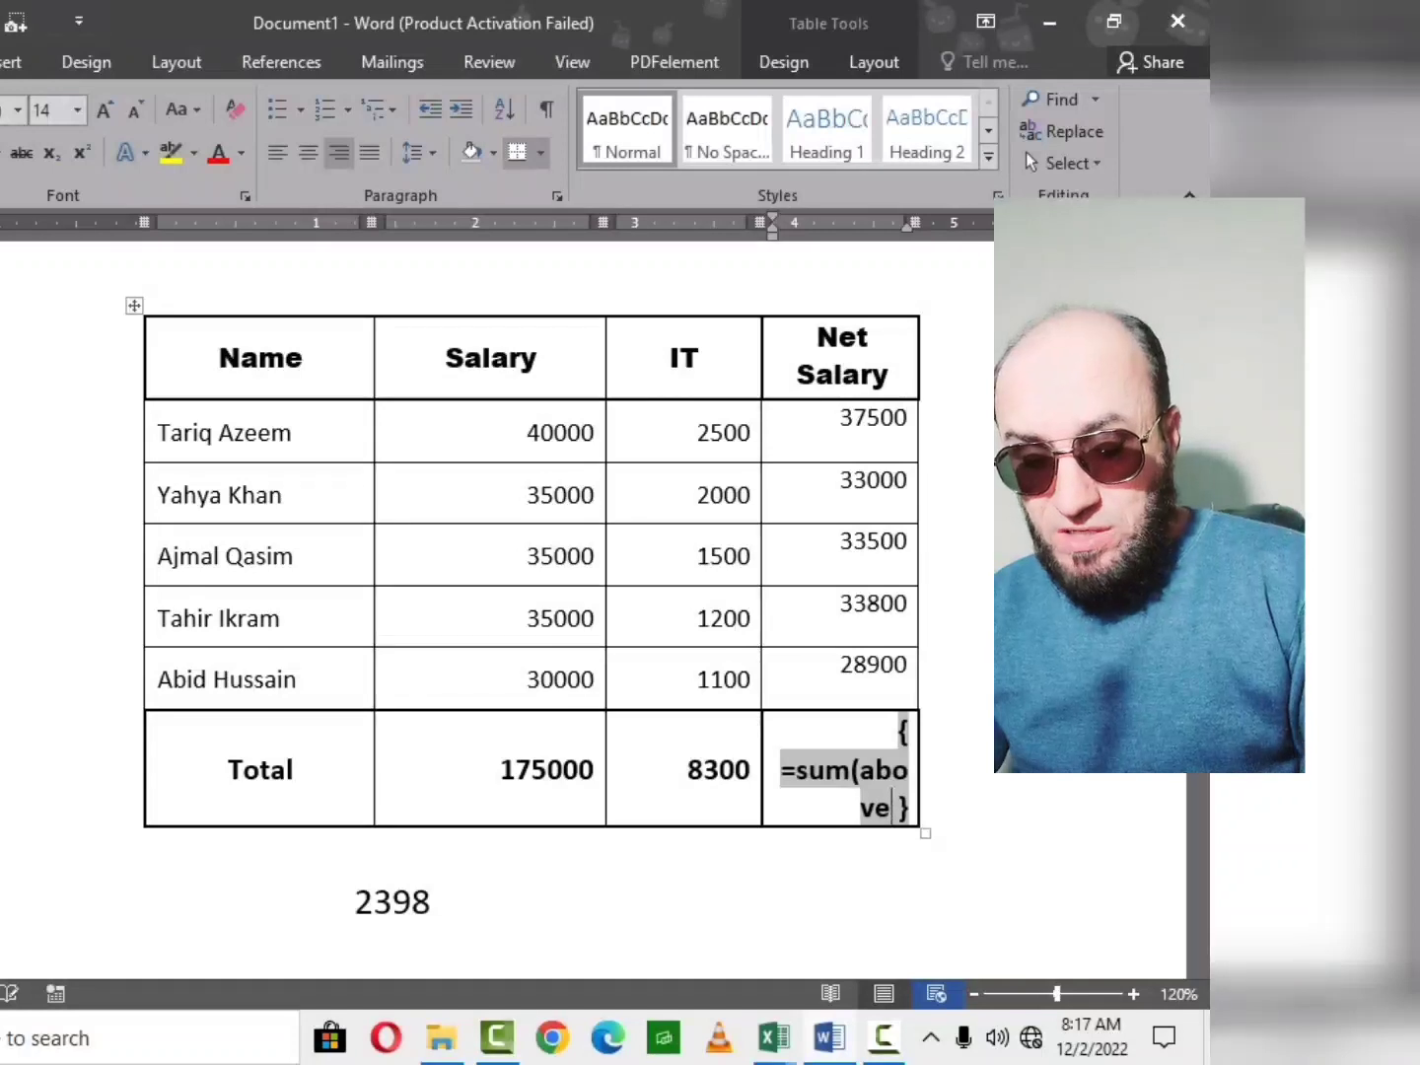
text())
key(F9)
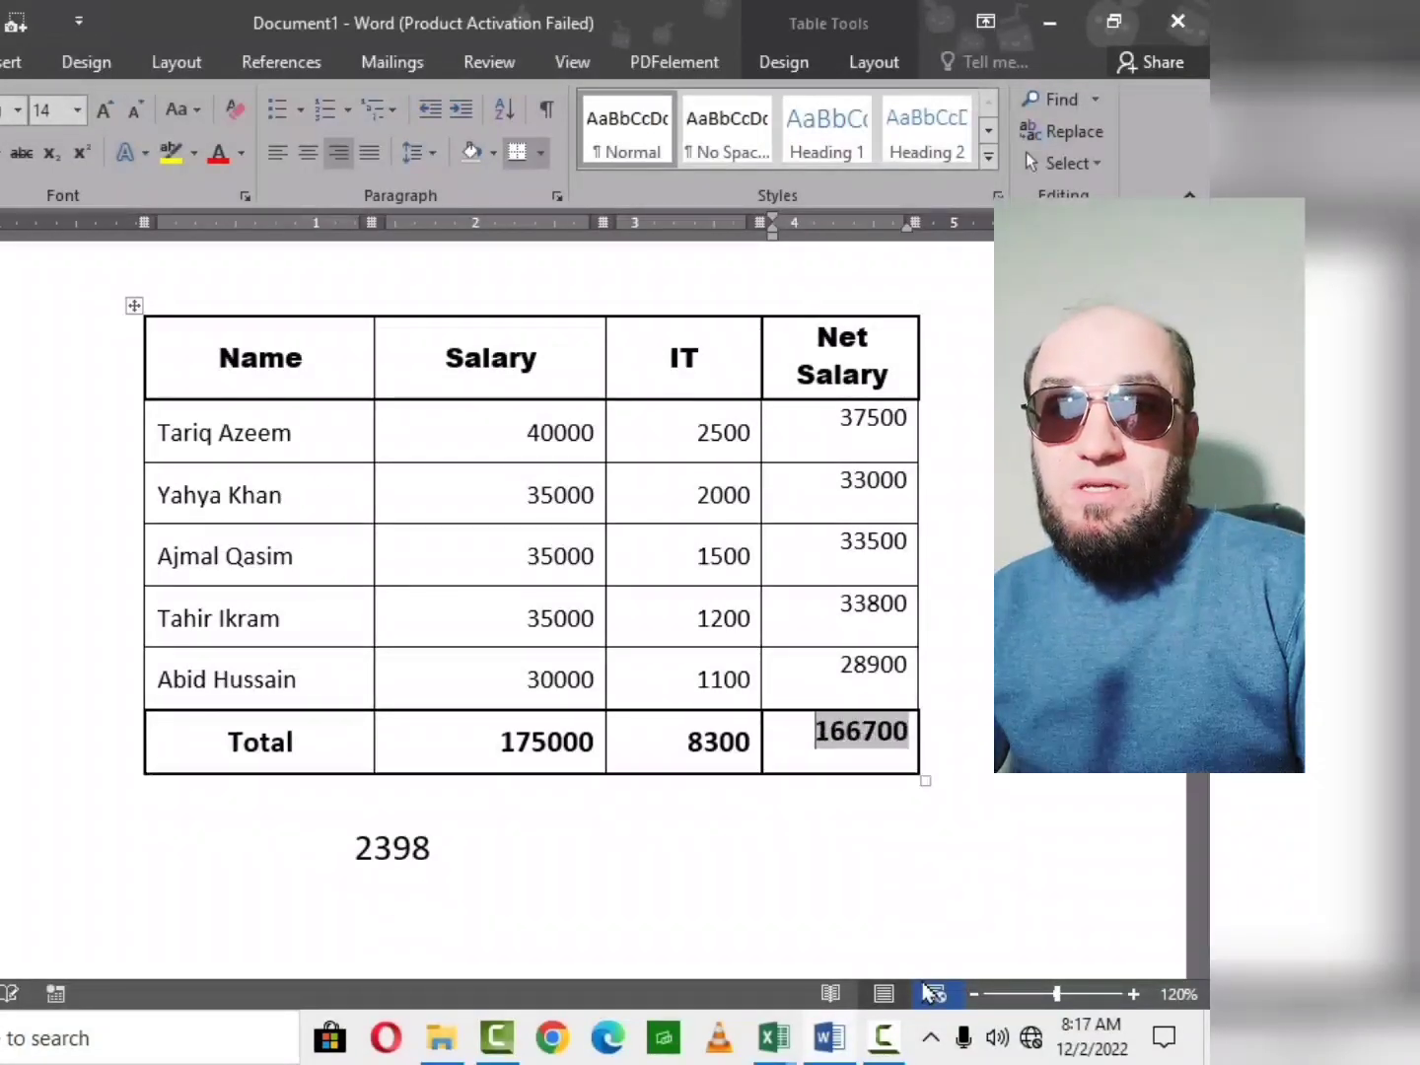